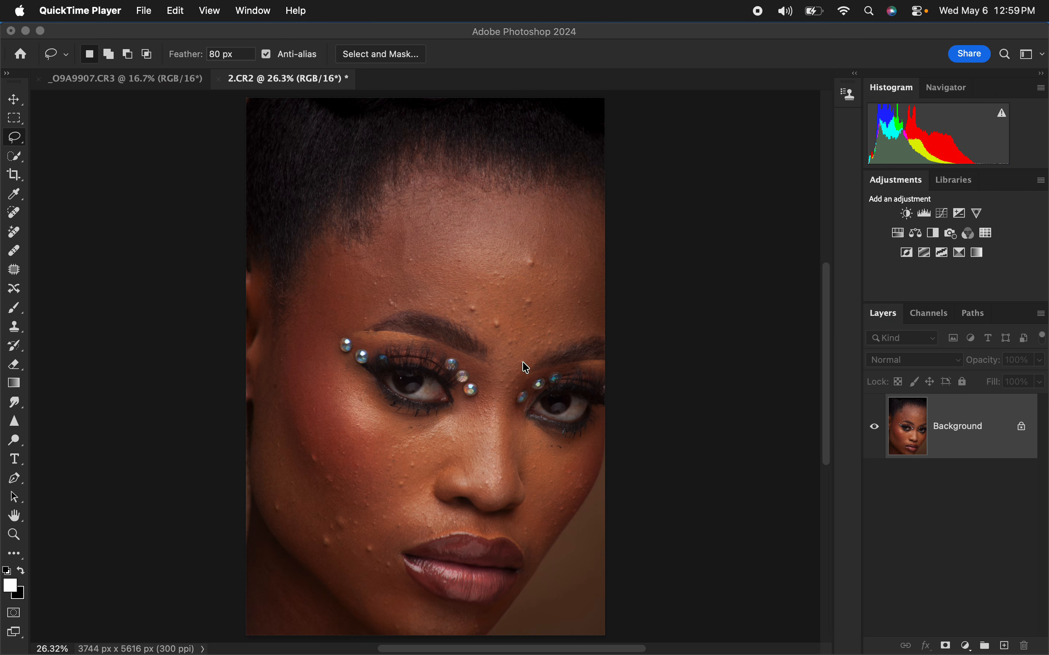
Step: Duplicate the Background layer and activate the Patch tool
{"action": "left_click", "coordinate": [916, 423]}
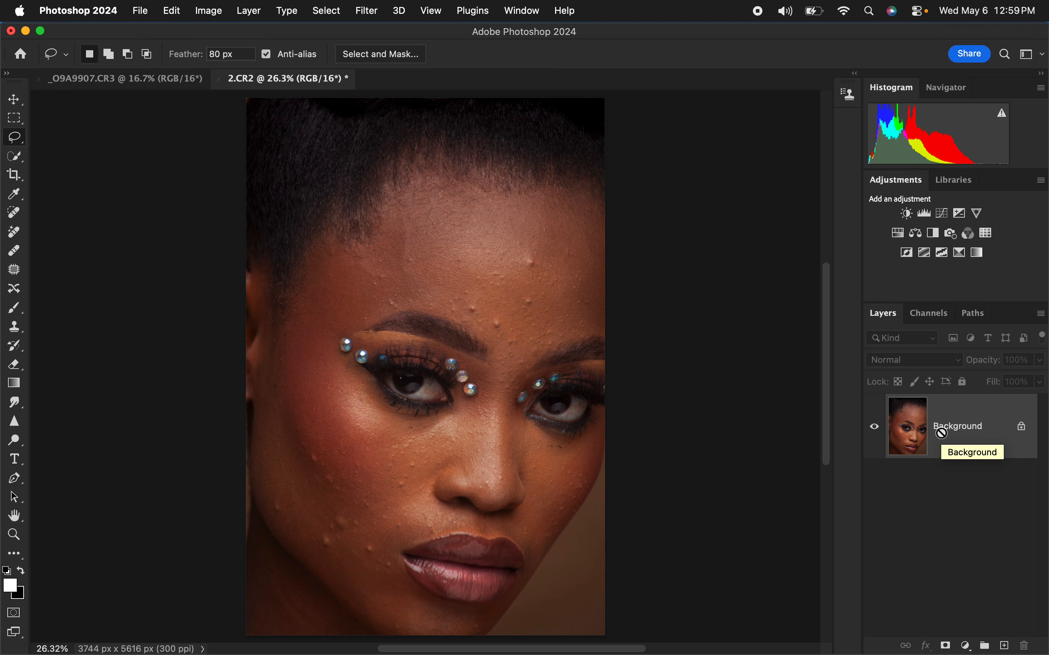
{"action": "key", "text": "super+j"}
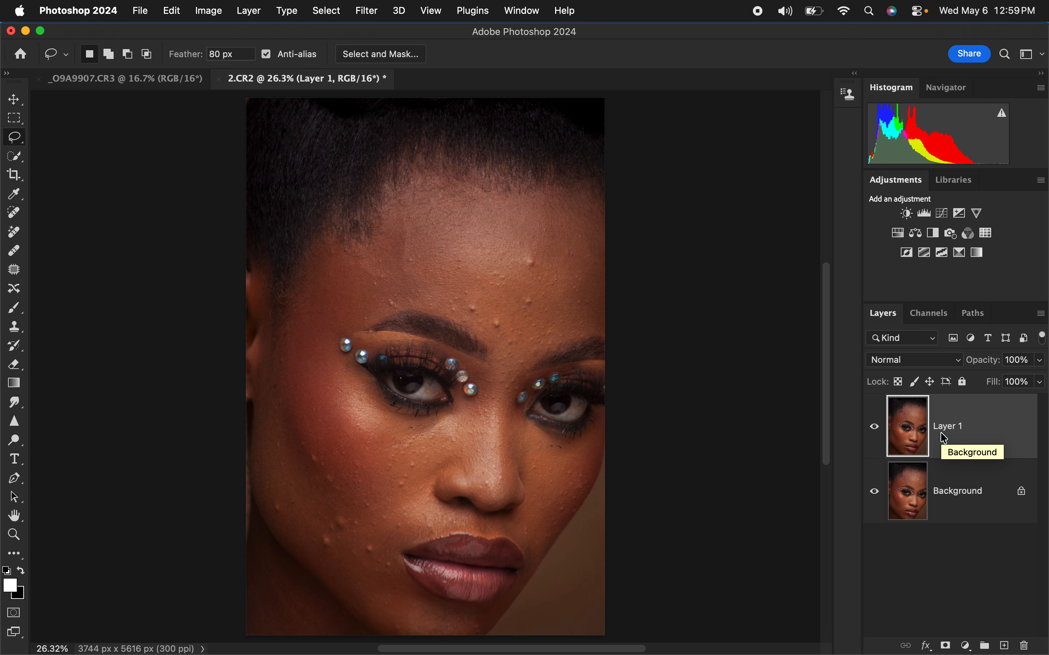
{"action": "left_click", "coordinate": [15, 272]}
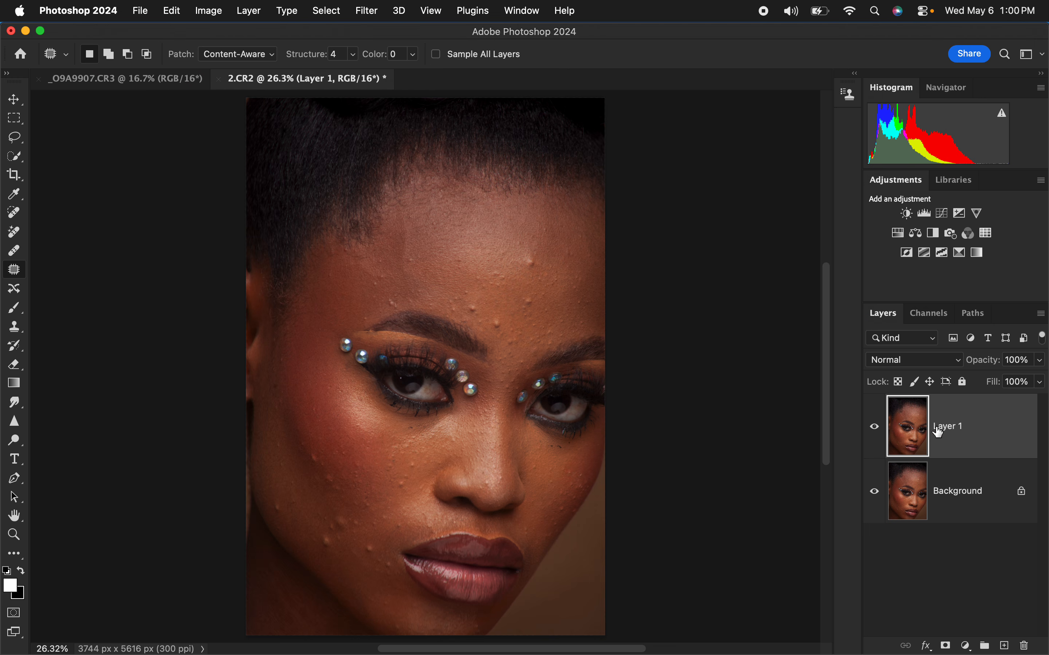
Step: Patch the blemishes around and above the outer end of the left eyebrow with clean nearby skin on Layer 1
{"action": "key", "text": "super+equal"}
{"action": "key", "text": "super+equal"}
{"action": "key", "text": "super+equal"}
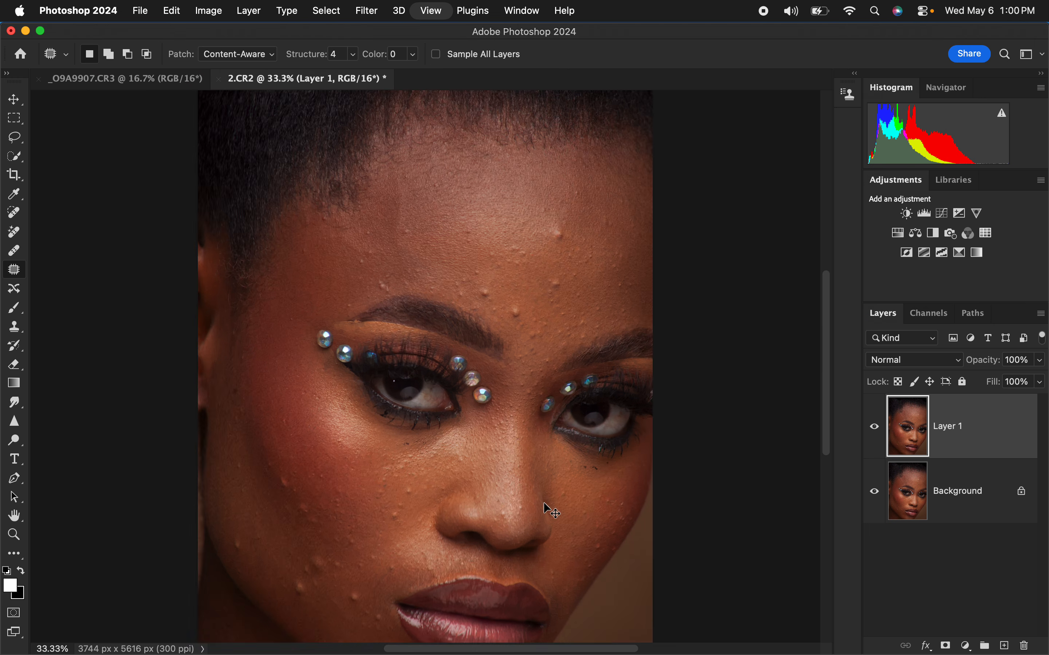
{"action": "key", "text": "super+equal"}
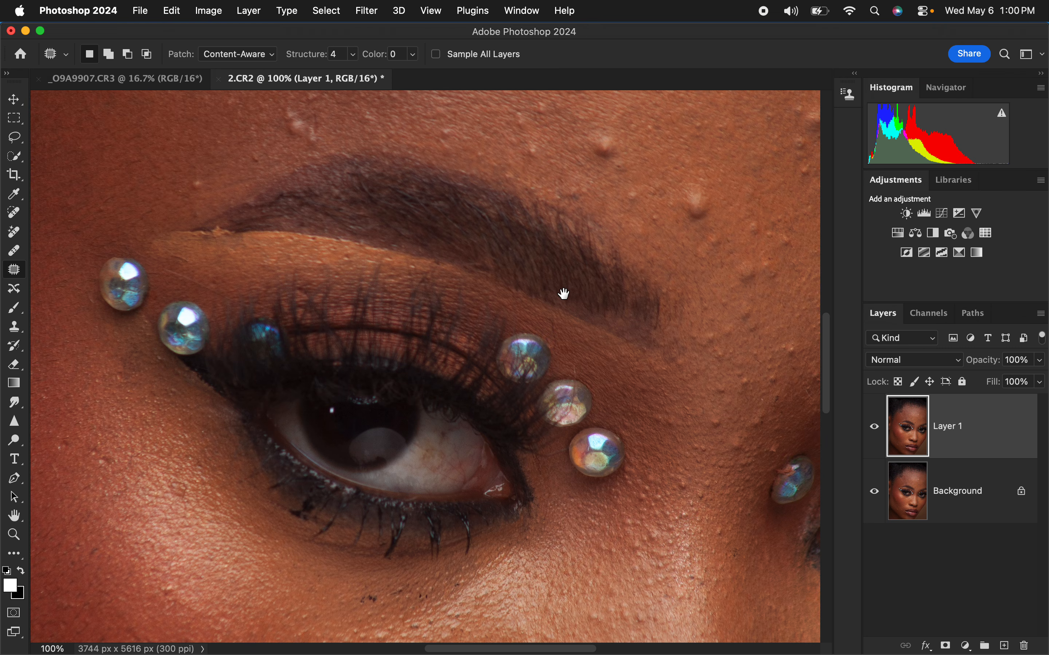
{"action": "left_click_drag", "start_coordinate": [564, 294], "coordinate": [532, 387]}
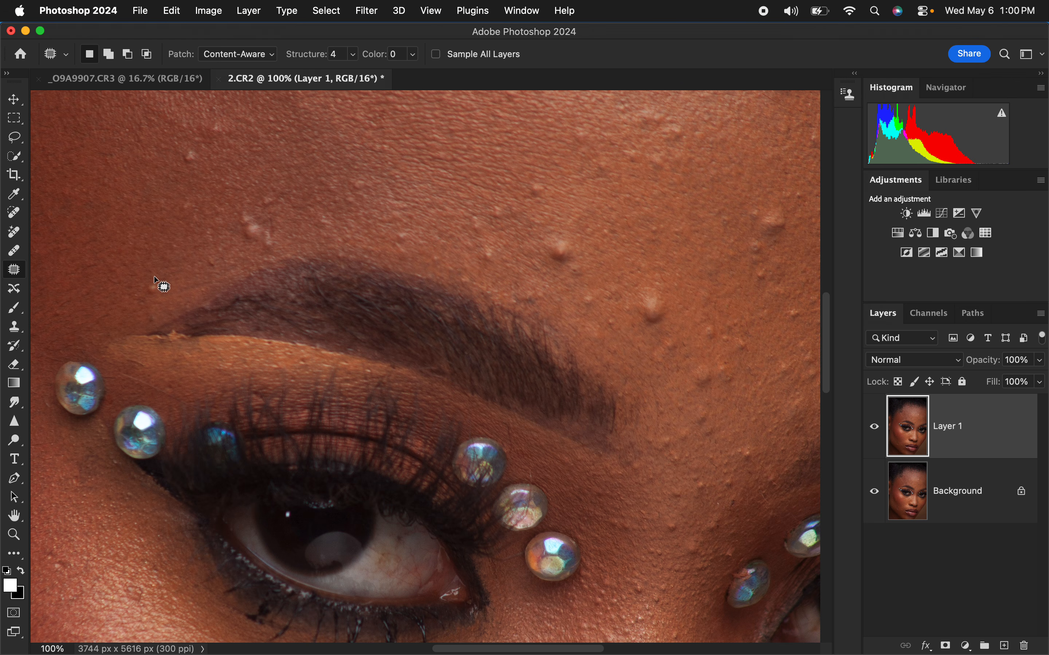
{"action": "mouse_move", "coordinate": [155, 278]}
{"action": "left_mouse_down"}
{"action": "mouse_move", "coordinate": [150, 291]}
{"action": "mouse_move", "coordinate": [169, 288]}
{"action": "mouse_move", "coordinate": [175, 259]}
{"action": "left_mouse_up"}
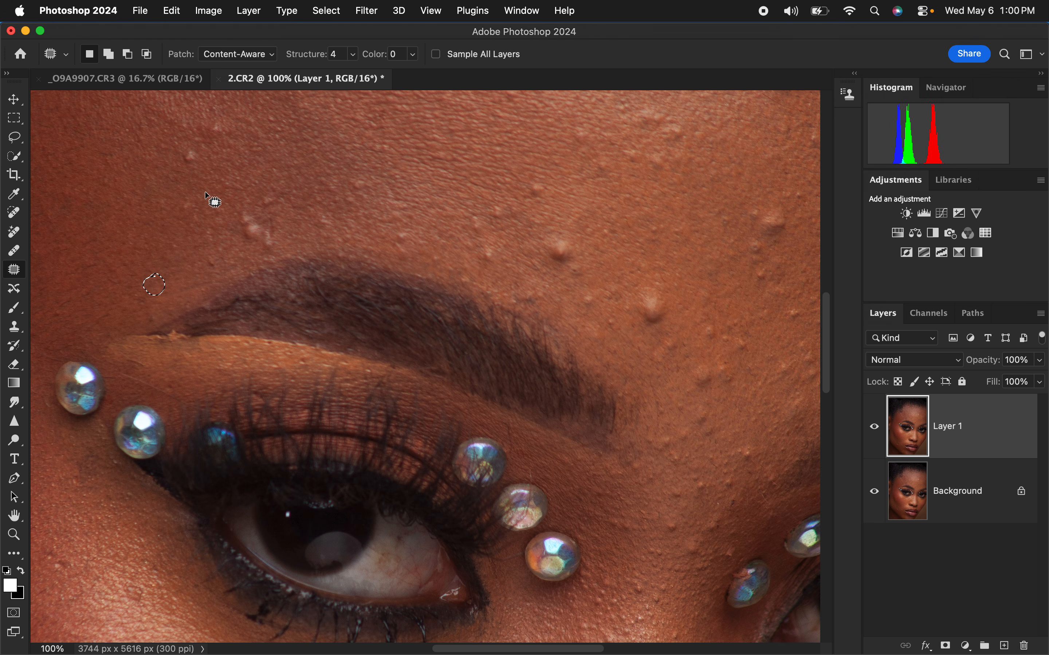
{"action": "left_click", "coordinate": [193, 148]}
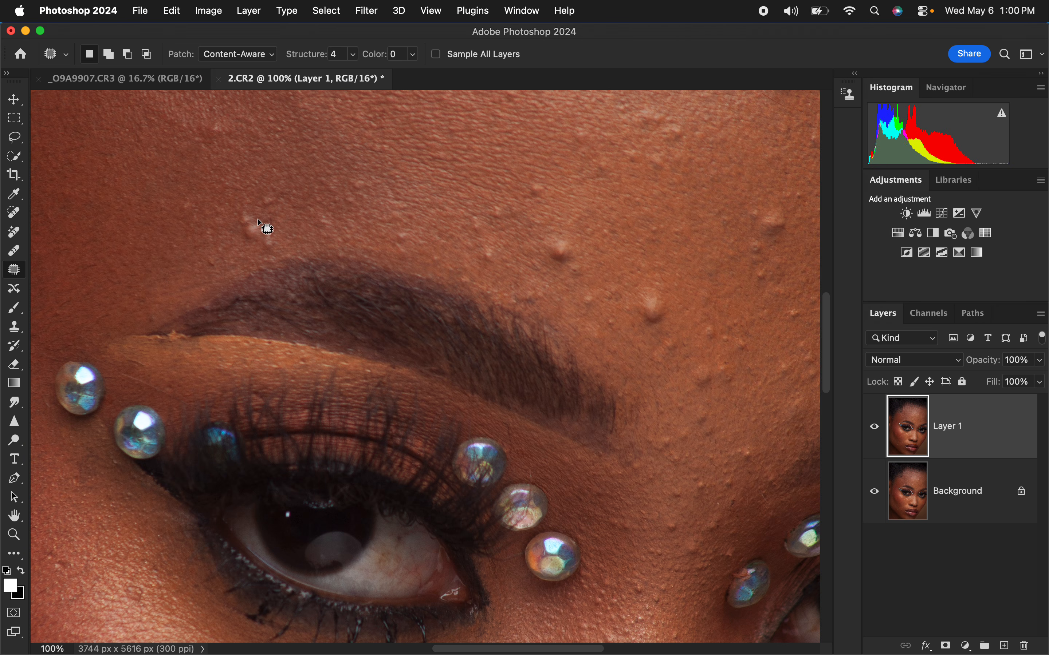
{"action": "mouse_move", "coordinate": [240, 224]}
{"action": "left_mouse_down"}
{"action": "mouse_move", "coordinate": [275, 219]}
{"action": "mouse_move", "coordinate": [256, 249]}
{"action": "mouse_move", "coordinate": [227, 241]}
{"action": "mouse_move", "coordinate": [288, 194]}
{"action": "mouse_move", "coordinate": [288, 211]}
{"action": "mouse_move", "coordinate": [274, 173]}
{"action": "left_mouse_up"}
Step: Patch the two prominent bumps above the inner end of the left eyebrow
{"action": "mouse_move", "coordinate": [561, 246]}
{"action": "left_mouse_down"}
{"action": "mouse_move", "coordinate": [590, 218]}
{"action": "mouse_move", "coordinate": [602, 225]}
{"action": "left_mouse_up"}
{"action": "mouse_move", "coordinate": [659, 289]}
{"action": "left_mouse_down"}
{"action": "mouse_move", "coordinate": [638, 310]}
{"action": "mouse_move", "coordinate": [667, 293]}
{"action": "left_mouse_up"}
{"action": "left_click_drag", "start_coordinate": [661, 294], "coordinate": [700, 272]}
{"action": "mouse_move", "coordinate": [581, 287]}
{"action": "left_mouse_down"}
{"action": "mouse_move", "coordinate": [574, 295]}
{"action": "mouse_move", "coordinate": [588, 288]}
{"action": "mouse_move", "coordinate": [612, 300]}
{"action": "left_mouse_up"}
{"action": "mouse_move", "coordinate": [577, 249]}
{"action": "left_mouse_down"}
{"action": "mouse_move", "coordinate": [563, 255]}
{"action": "mouse_move", "coordinate": [578, 256]}
{"action": "left_mouse_up"}
{"action": "left_click_drag", "start_coordinate": [575, 264], "coordinate": [583, 279]}
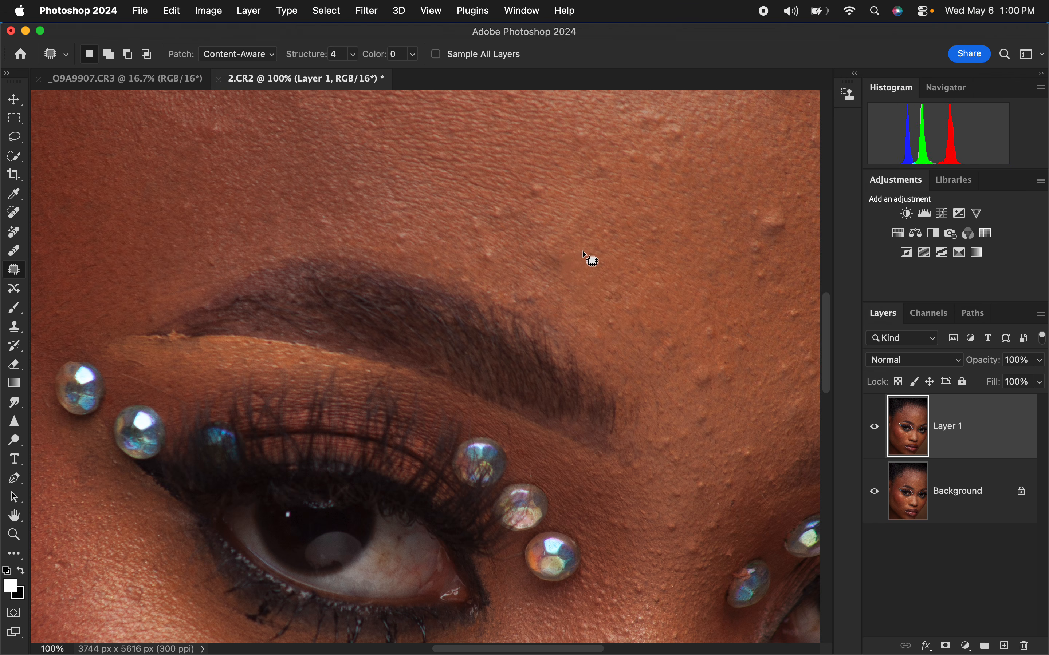
Step: Patch the small bumps over the middle of the left eyebrow and the large bump in the centre of the forehead
{"action": "mouse_move", "coordinate": [533, 185]}
{"action": "left_mouse_down"}
{"action": "mouse_move", "coordinate": [518, 190]}
{"action": "mouse_move", "coordinate": [546, 198]}
{"action": "left_mouse_up"}
{"action": "mouse_move", "coordinate": [471, 209]}
{"action": "left_mouse_down"}
{"action": "mouse_move", "coordinate": [474, 256]}
{"action": "mouse_move", "coordinate": [501, 199]}
{"action": "mouse_move", "coordinate": [448, 214]}
{"action": "mouse_move", "coordinate": [426, 210]}
{"action": "left_mouse_up"}
{"action": "left_click", "coordinate": [472, 187]}
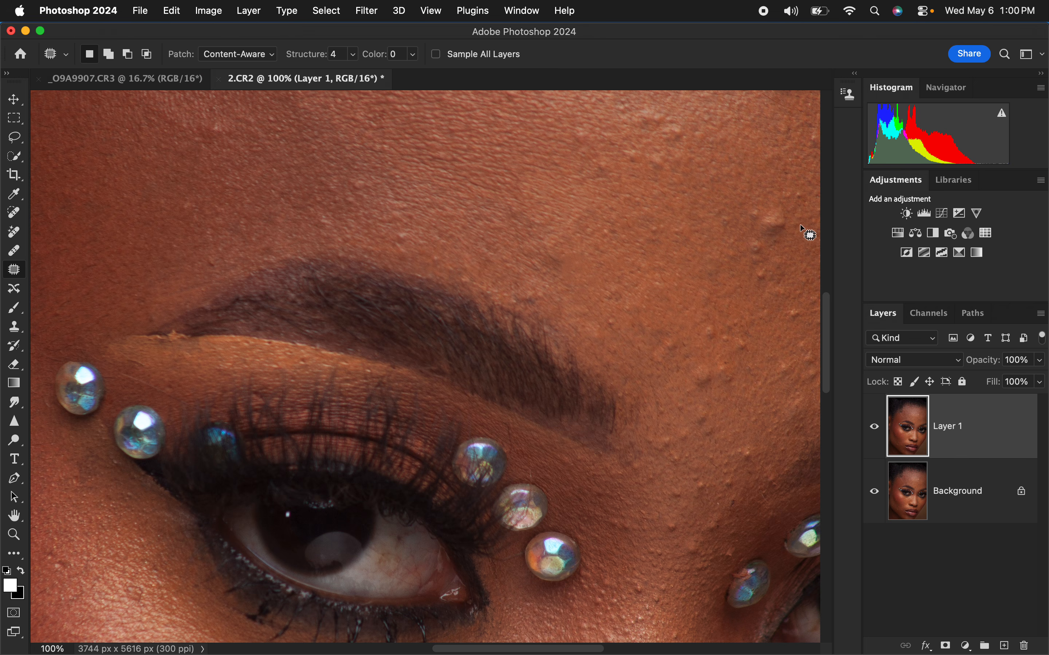
{"action": "mouse_move", "coordinate": [758, 206]}
{"action": "left_mouse_down"}
{"action": "mouse_move", "coordinate": [766, 281]}
{"action": "mouse_move", "coordinate": [786, 211]}
{"action": "mouse_move", "coordinate": [757, 204]}
{"action": "left_mouse_up"}
{"action": "mouse_move", "coordinate": [762, 229]}
{"action": "left_mouse_down"}
{"action": "mouse_move", "coordinate": [710, 212]}
{"action": "mouse_move", "coordinate": [739, 181]}
{"action": "left_mouse_up"}
{"action": "left_click", "coordinate": [741, 190]}
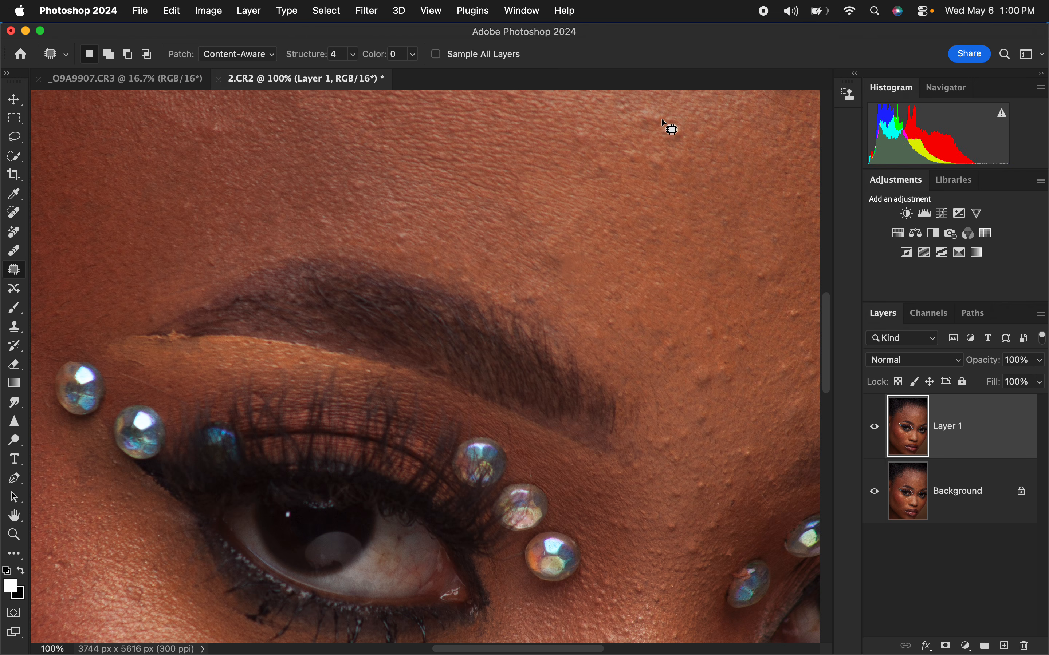
Step: Patch the cluster of light bumps higher on the forehead and the bumps just above the gap between the eyebrows
{"action": "mouse_move", "coordinate": [661, 121]}
{"action": "left_mouse_down"}
{"action": "mouse_move", "coordinate": [691, 135]}
{"action": "mouse_move", "coordinate": [663, 125]}
{"action": "left_mouse_up"}
{"action": "left_click_drag", "start_coordinate": [682, 131], "coordinate": [693, 142]}
{"action": "left_click", "coordinate": [698, 127]}
{"action": "mouse_move", "coordinate": [652, 103]}
{"action": "left_mouse_down"}
{"action": "mouse_move", "coordinate": [631, 108]}
{"action": "mouse_move", "coordinate": [690, 109]}
{"action": "left_mouse_up"}
{"action": "left_click", "coordinate": [685, 109]}
{"action": "mouse_move", "coordinate": [636, 143]}
{"action": "left_mouse_down"}
{"action": "mouse_move", "coordinate": [620, 148]}
{"action": "mouse_move", "coordinate": [638, 145]}
{"action": "mouse_move", "coordinate": [663, 185]}
{"action": "mouse_move", "coordinate": [709, 381]}
{"action": "mouse_move", "coordinate": [688, 378]}
{"action": "mouse_move", "coordinate": [686, 364]}
{"action": "mouse_move", "coordinate": [721, 395]}
{"action": "left_mouse_up"}
{"action": "left_click", "coordinate": [693, 390]}
{"action": "left_click", "coordinate": [718, 386]}
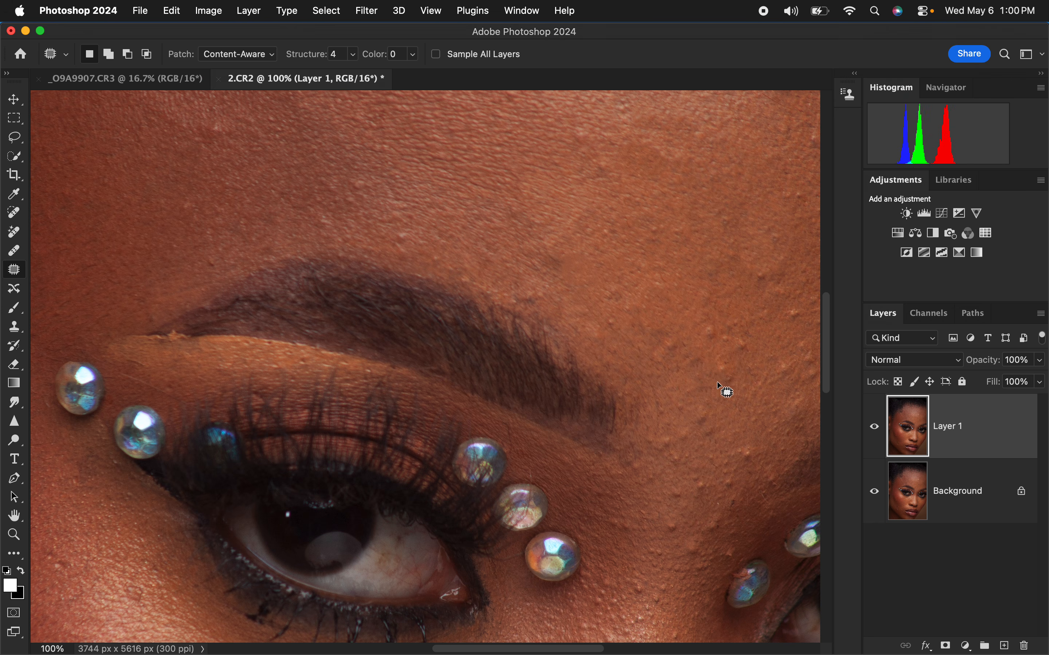
Step: Patch the remaining small bumps on the lower central forehead above the inner brow
{"action": "mouse_move", "coordinate": [724, 323]}
{"action": "left_mouse_down"}
{"action": "mouse_move", "coordinate": [698, 335]}
{"action": "mouse_move", "coordinate": [723, 323]}
{"action": "left_mouse_up"}
{"action": "left_click_drag", "start_coordinate": [710, 373], "coordinate": [711, 374]}
{"action": "left_click", "coordinate": [744, 313]}
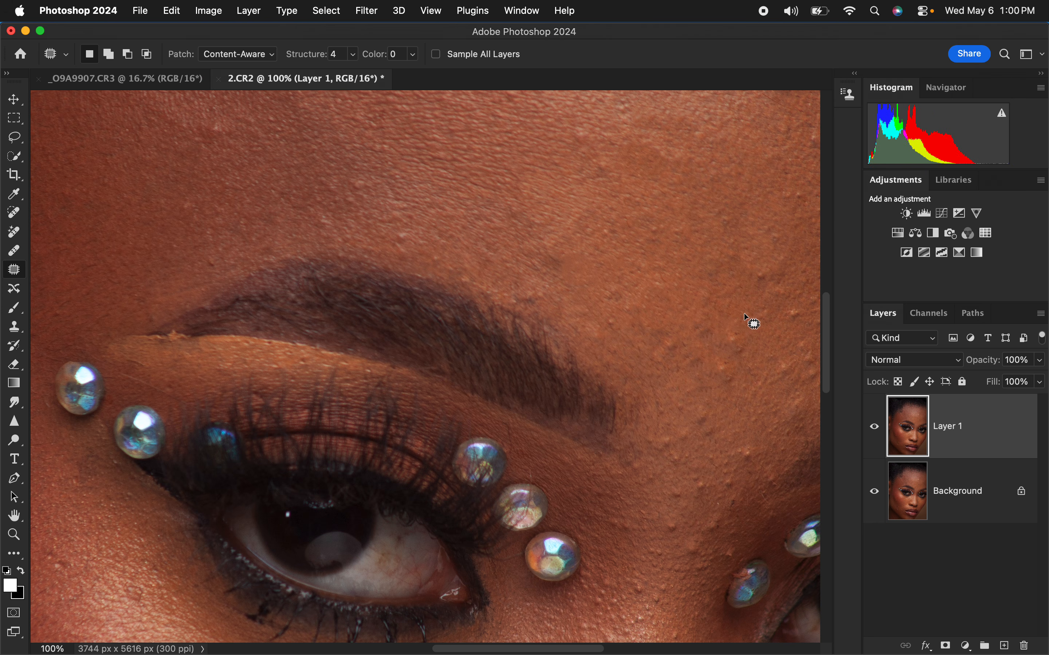
{"action": "mouse_move", "coordinate": [706, 265]}
{"action": "left_mouse_down"}
{"action": "mouse_move", "coordinate": [684, 299]}
{"action": "mouse_move", "coordinate": [709, 271]}
{"action": "left_mouse_up"}
{"action": "mouse_move", "coordinate": [703, 286]}
{"action": "left_mouse_down"}
{"action": "mouse_move", "coordinate": [675, 271]}
{"action": "mouse_move", "coordinate": [674, 259]}
{"action": "left_mouse_up"}
Step: Patch the blemishes along the edge of the bright highlight on the upper forehead
{"action": "mouse_move", "coordinate": [390, 225]}
{"action": "left_mouse_down"}
{"action": "mouse_move", "coordinate": [413, 232]}
{"action": "mouse_move", "coordinate": [401, 217]}
{"action": "left_mouse_up"}
{"action": "left_click_drag", "start_coordinate": [411, 231], "coordinate": [428, 234]}
{"action": "left_click", "coordinate": [531, 214]}
{"action": "mouse_move", "coordinate": [606, 271]}
{"action": "left_mouse_down"}
{"action": "mouse_move", "coordinate": [609, 306]}
{"action": "mouse_move", "coordinate": [466, 340]}
{"action": "mouse_move", "coordinate": [458, 424]}
{"action": "mouse_move", "coordinate": [505, 351]}
{"action": "mouse_move", "coordinate": [521, 388]}
{"action": "mouse_move", "coordinate": [574, 370]}
{"action": "mouse_move", "coordinate": [562, 379]}
{"action": "mouse_move", "coordinate": [592, 413]}
{"action": "mouse_move", "coordinate": [583, 372]}
{"action": "mouse_move", "coordinate": [597, 396]}
{"action": "mouse_move", "coordinate": [631, 397]}
{"action": "mouse_move", "coordinate": [585, 359]}
{"action": "mouse_move", "coordinate": [604, 340]}
{"action": "mouse_move", "coordinate": [607, 354]}
{"action": "mouse_move", "coordinate": [630, 345]}
{"action": "left_mouse_up"}
{"action": "left_click", "coordinate": [633, 364]}
{"action": "mouse_move", "coordinate": [570, 361]}
{"action": "left_mouse_down"}
{"action": "mouse_move", "coordinate": [541, 391]}
{"action": "mouse_move", "coordinate": [571, 361]}
{"action": "left_mouse_up"}
{"action": "left_click_drag", "start_coordinate": [567, 379], "coordinate": [533, 373]}
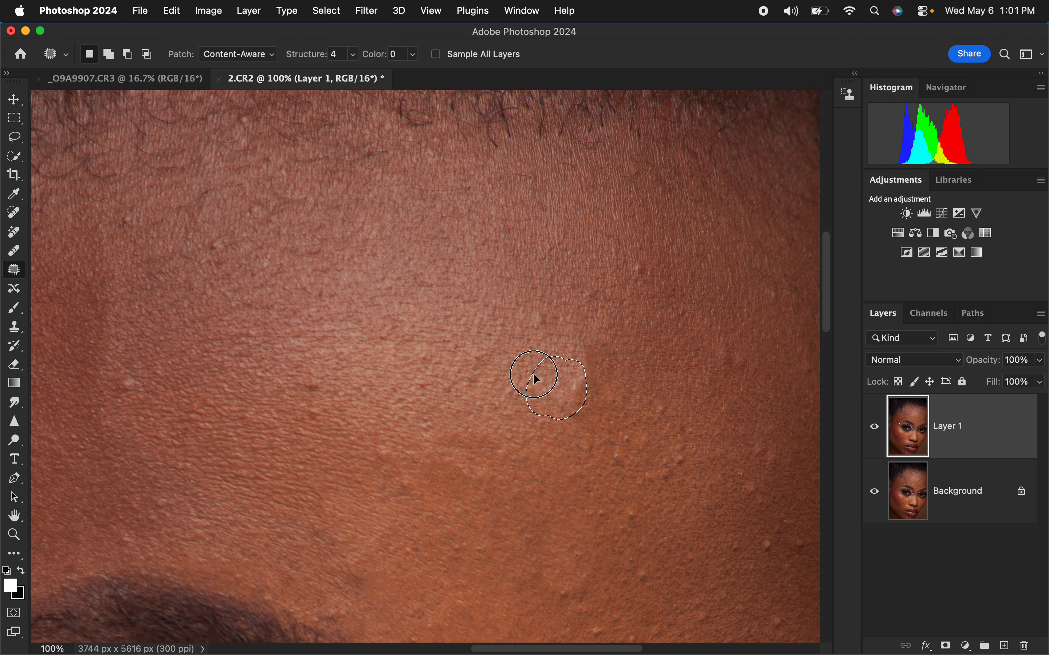
{"action": "left_click", "coordinate": [557, 340]}
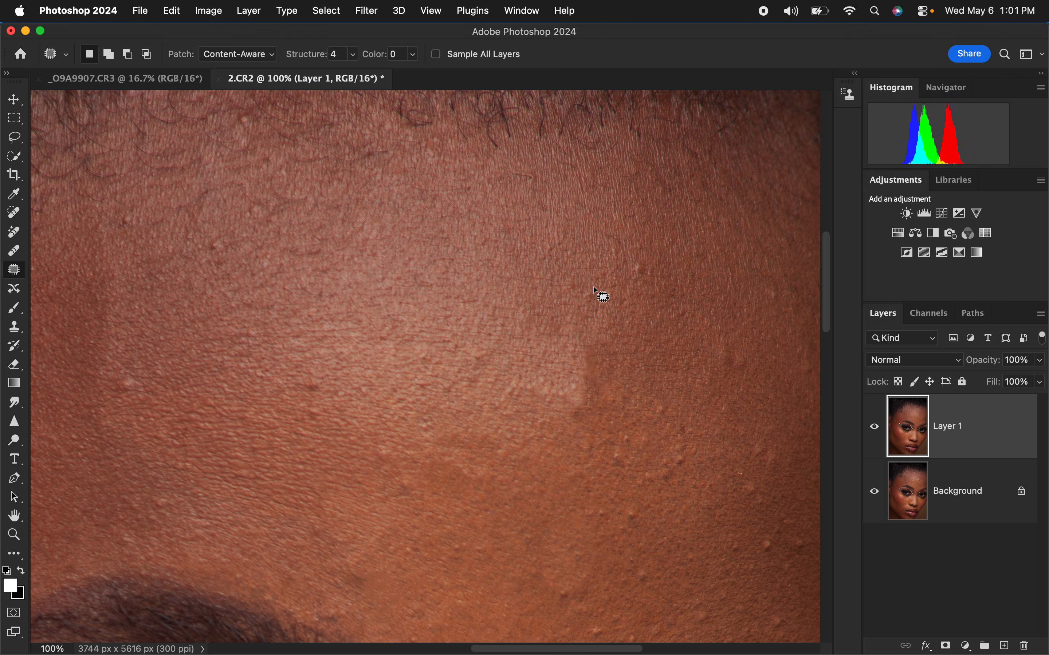
Step: Patch the light spot below the hairline and the small bumps across the left half of the forehead
{"action": "mouse_move", "coordinate": [651, 247]}
{"action": "left_mouse_down"}
{"action": "mouse_move", "coordinate": [626, 287]}
{"action": "mouse_move", "coordinate": [653, 252]}
{"action": "left_mouse_up"}
{"action": "left_click_drag", "start_coordinate": [643, 274], "coordinate": [647, 290]}
{"action": "left_click", "coordinate": [608, 292]}
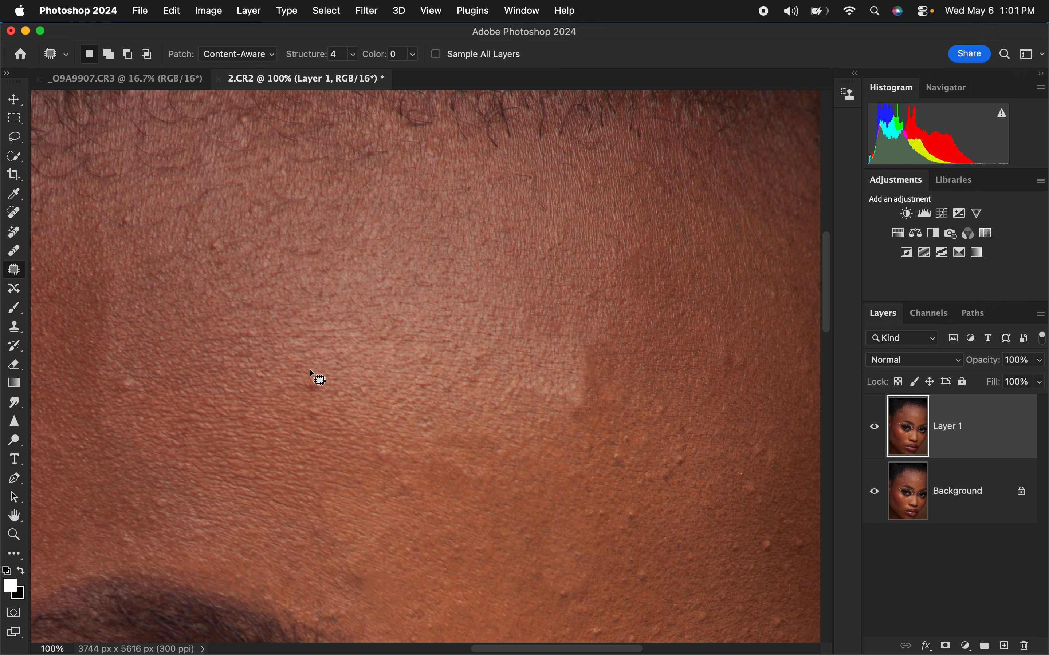
{"action": "mouse_move", "coordinate": [307, 366]}
{"action": "left_mouse_down"}
{"action": "mouse_move", "coordinate": [299, 400]}
{"action": "mouse_move", "coordinate": [308, 366]}
{"action": "left_mouse_up"}
{"action": "left_click_drag", "start_coordinate": [313, 382], "coordinate": [276, 388]}
{"action": "left_click", "coordinate": [291, 387]}
{"action": "mouse_move", "coordinate": [135, 364]}
{"action": "left_mouse_down"}
{"action": "mouse_move", "coordinate": [101, 393]}
{"action": "mouse_move", "coordinate": [130, 367]}
{"action": "left_mouse_up"}
{"action": "left_click_drag", "start_coordinate": [141, 386], "coordinate": [160, 403]}
{"action": "left_click", "coordinate": [178, 369]}
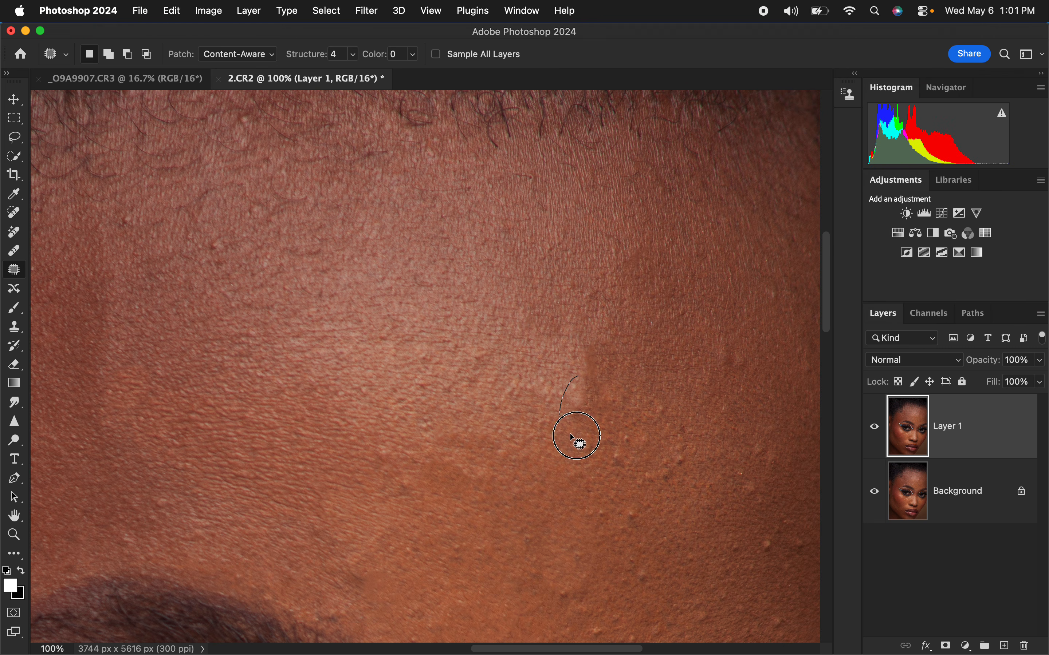
Step: Rework the hard edge at the corner of the forehead highlight and patch the spot to its right
{"action": "left_click_drag", "start_coordinate": [570, 434], "coordinate": [577, 383]}
{"action": "left_click_drag", "start_coordinate": [582, 399], "coordinate": [533, 393]}
{"action": "left_click", "coordinate": [597, 345]}
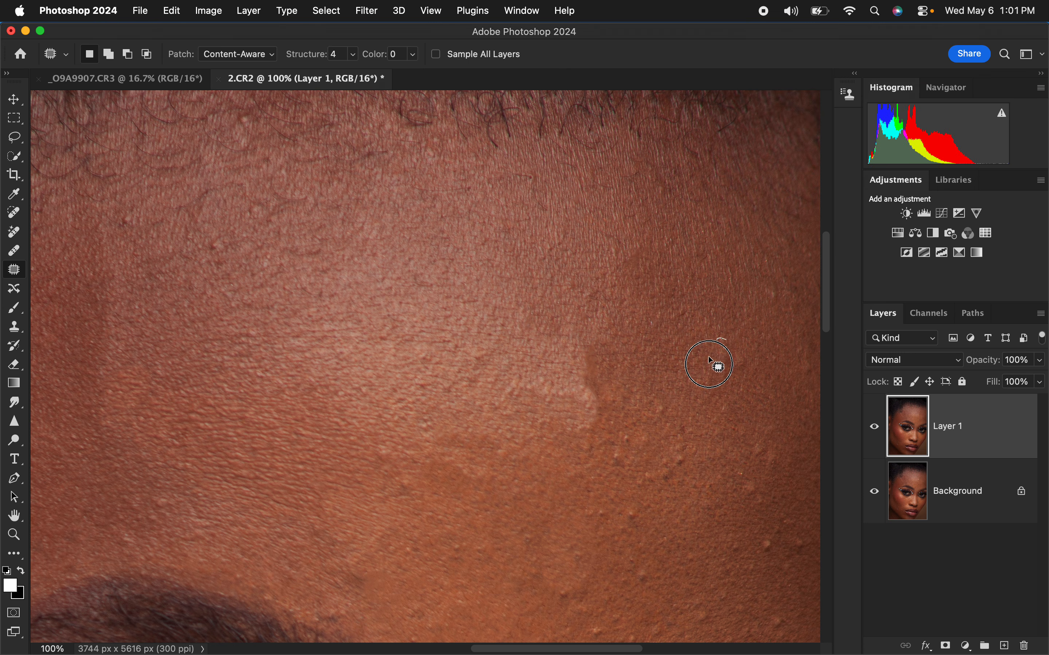
{"action": "left_click_drag", "start_coordinate": [710, 359], "coordinate": [717, 341]}
{"action": "mouse_move", "coordinate": [710, 364]}
{"action": "left_mouse_down"}
{"action": "mouse_move", "coordinate": [735, 372]}
{"action": "mouse_move", "coordinate": [759, 360]}
{"action": "left_mouse_up"}
{"action": "left_click", "coordinate": [635, 435]}
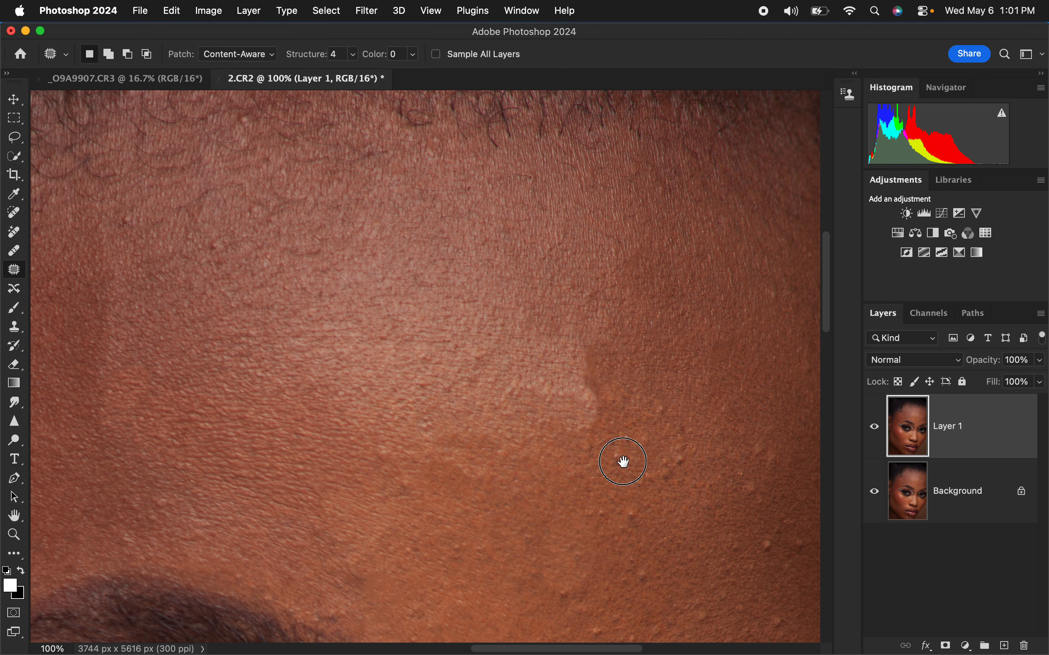
Step: Patch the blemishes on the shaded right side of the forehead
{"action": "left_click_drag", "start_coordinate": [624, 462], "coordinate": [491, 215]}
{"action": "mouse_move", "coordinate": [623, 271]}
{"action": "left_mouse_down"}
{"action": "mouse_move", "coordinate": [634, 290]}
{"action": "mouse_move", "coordinate": [650, 282]}
{"action": "left_mouse_up"}
{"action": "left_click_drag", "start_coordinate": [645, 297], "coordinate": [667, 299]}
{"action": "mouse_move", "coordinate": [657, 253]}
{"action": "left_mouse_down"}
{"action": "mouse_move", "coordinate": [633, 265]}
{"action": "mouse_move", "coordinate": [661, 259]}
{"action": "left_mouse_up"}
{"action": "left_click_drag", "start_coordinate": [666, 283], "coordinate": [689, 311]}
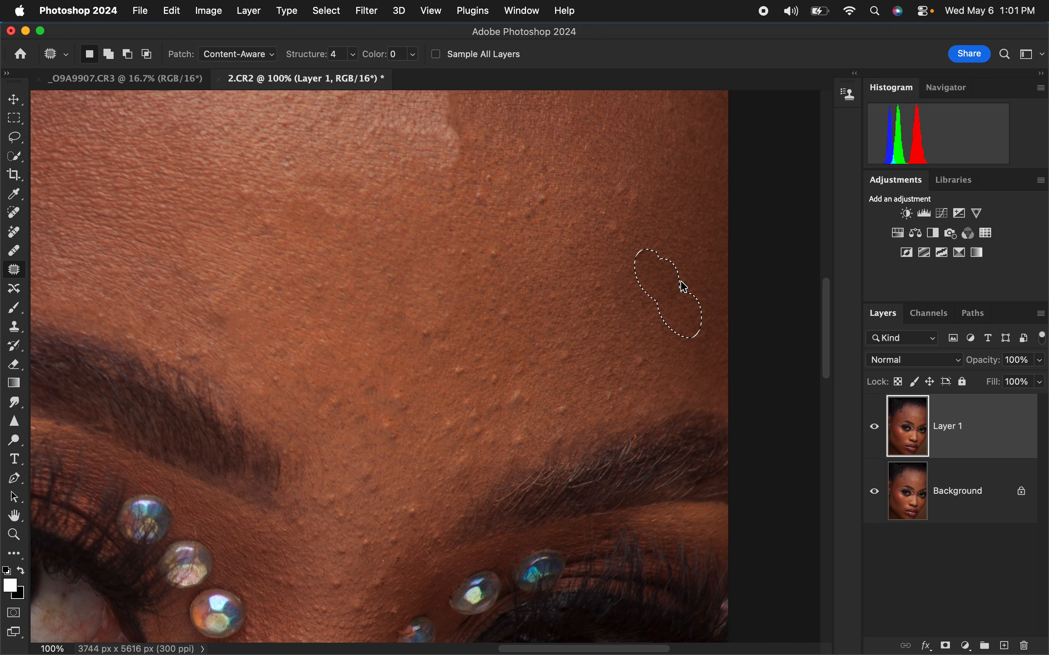
Step: Try to patch the two bumps on the right side of the forehead with darker skin nearer the image edge
{"action": "mouse_move", "coordinate": [609, 220]}
{"action": "left_mouse_down"}
{"action": "mouse_move", "coordinate": [624, 225]}
{"action": "mouse_move", "coordinate": [637, 265]}
{"action": "left_mouse_up"}
{"action": "mouse_move", "coordinate": [630, 182]}
{"action": "left_mouse_down"}
{"action": "mouse_move", "coordinate": [613, 217]}
{"action": "mouse_move", "coordinate": [636, 190]}
{"action": "left_mouse_up"}
{"action": "left_click_drag", "start_coordinate": [629, 202], "coordinate": [667, 230]}
{"action": "key", "text": "super+d"}
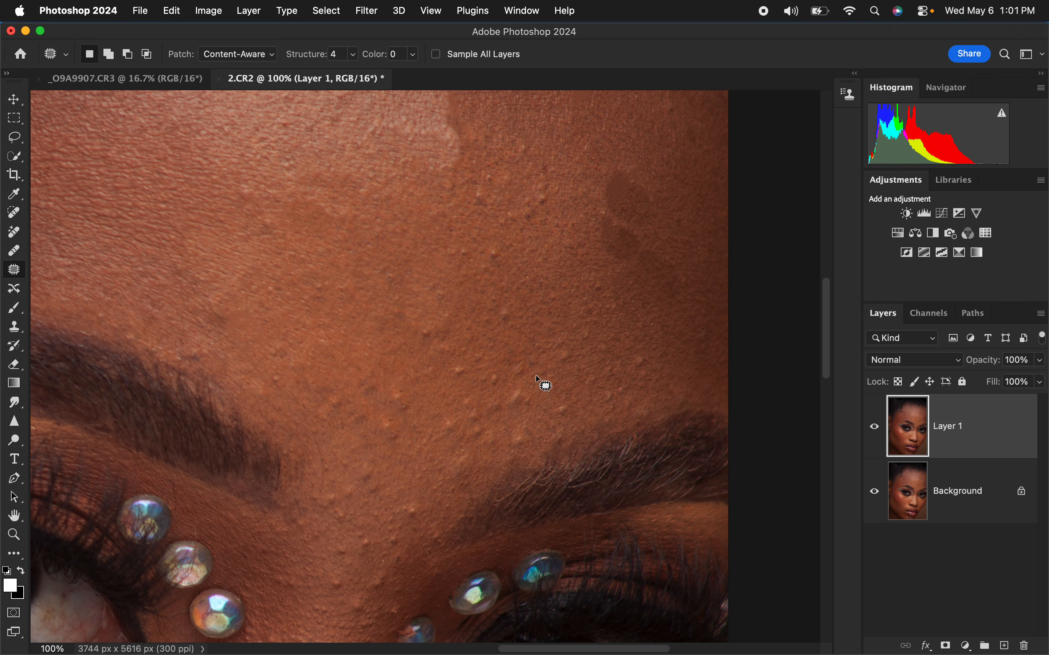
Step: Undo the last two patches on the right side of the forehead
{"action": "key", "text": "super+z"}
{"action": "key", "text": "super+z"}
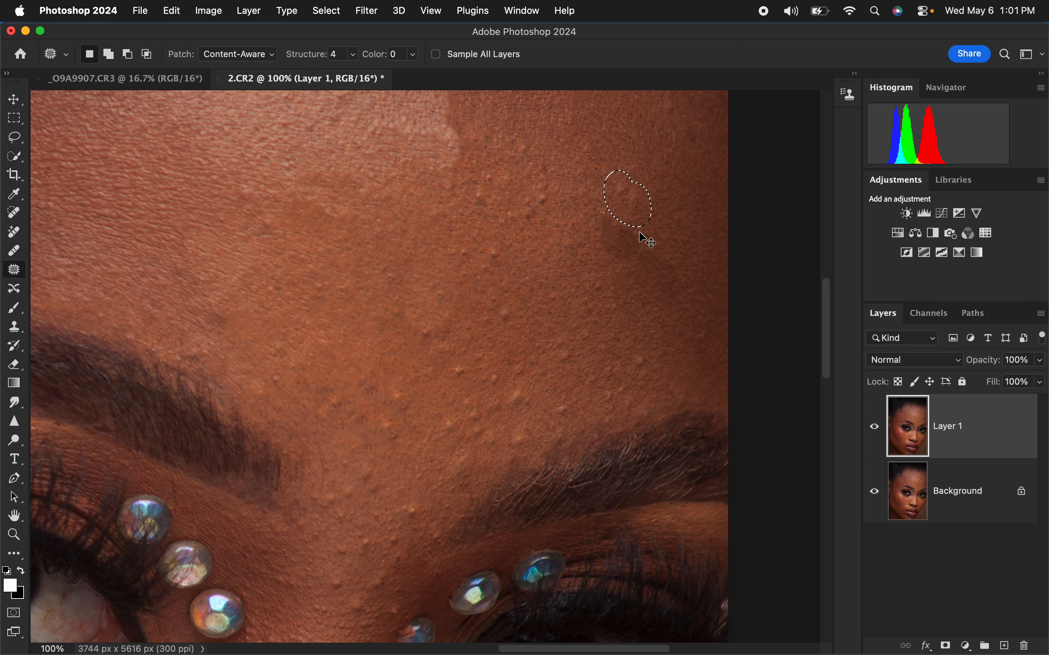
{"action": "key", "text": "super+z"}
{"action": "key", "text": "super+z"}
{"action": "key", "text": "super+z"}
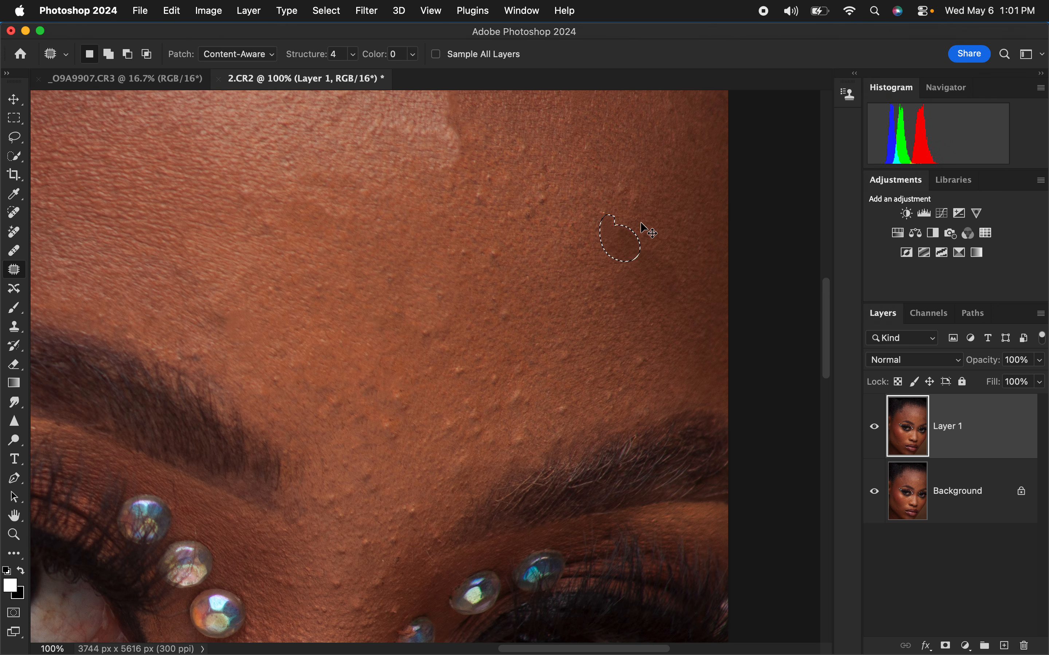
{"action": "key", "text": "super+z"}
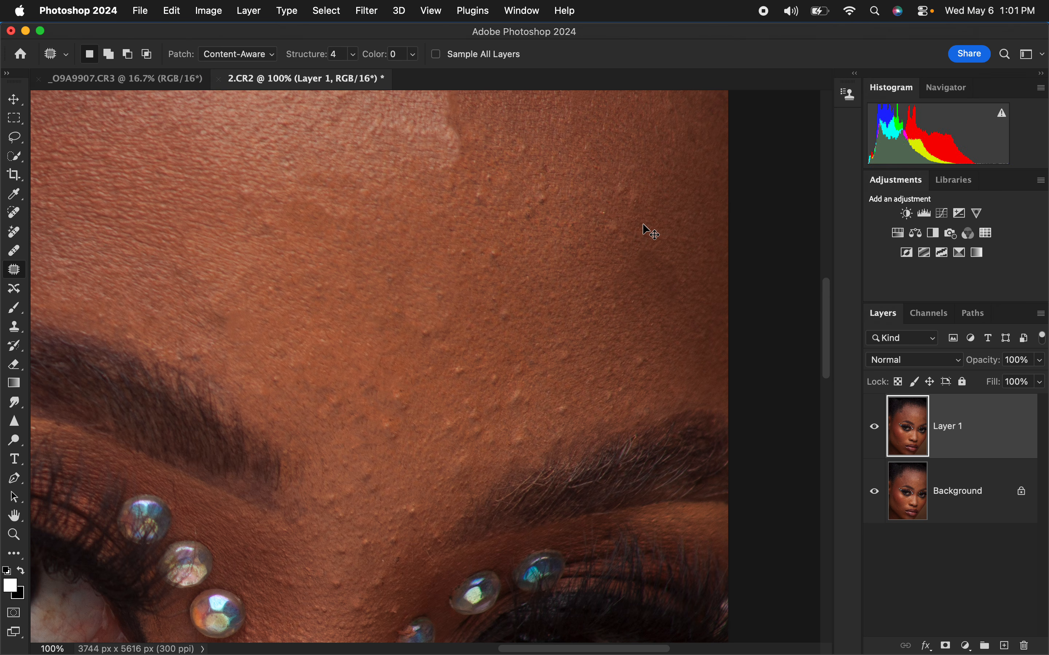
Step: Patch the two bumps on the right side of the forehead using closely matching skin just above them
{"action": "mouse_move", "coordinate": [605, 244]}
{"action": "left_mouse_down"}
{"action": "mouse_move", "coordinate": [611, 225]}
{"action": "mouse_move", "coordinate": [630, 218]}
{"action": "left_mouse_up"}
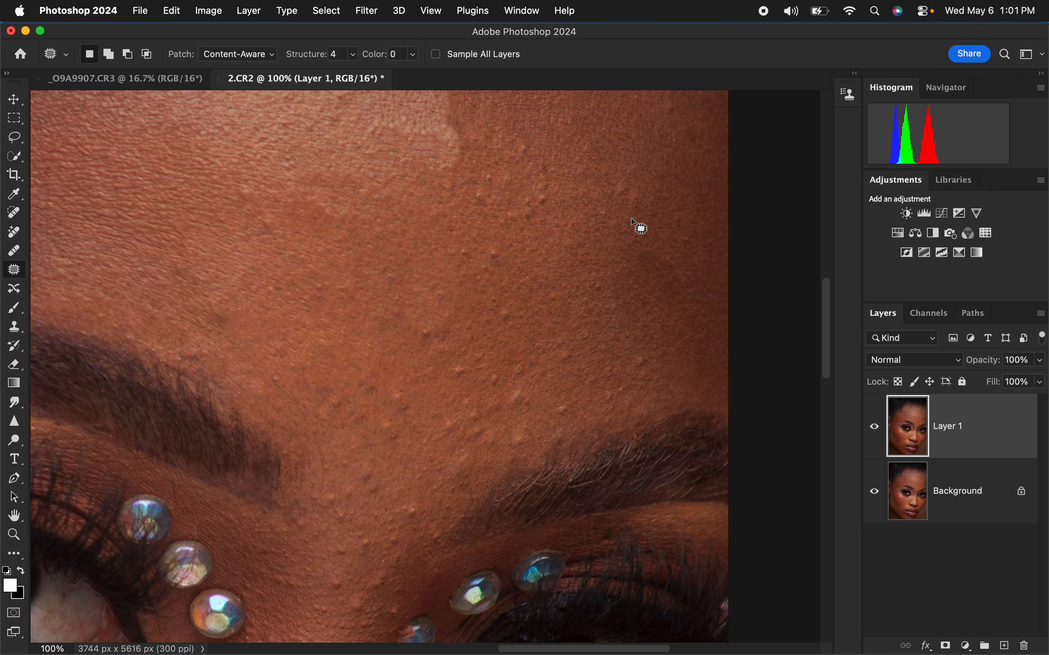
{"action": "key", "text": "super+d"}
{"action": "left_click_drag", "start_coordinate": [621, 178], "coordinate": [638, 164]}
{"action": "key", "text": "super+d"}
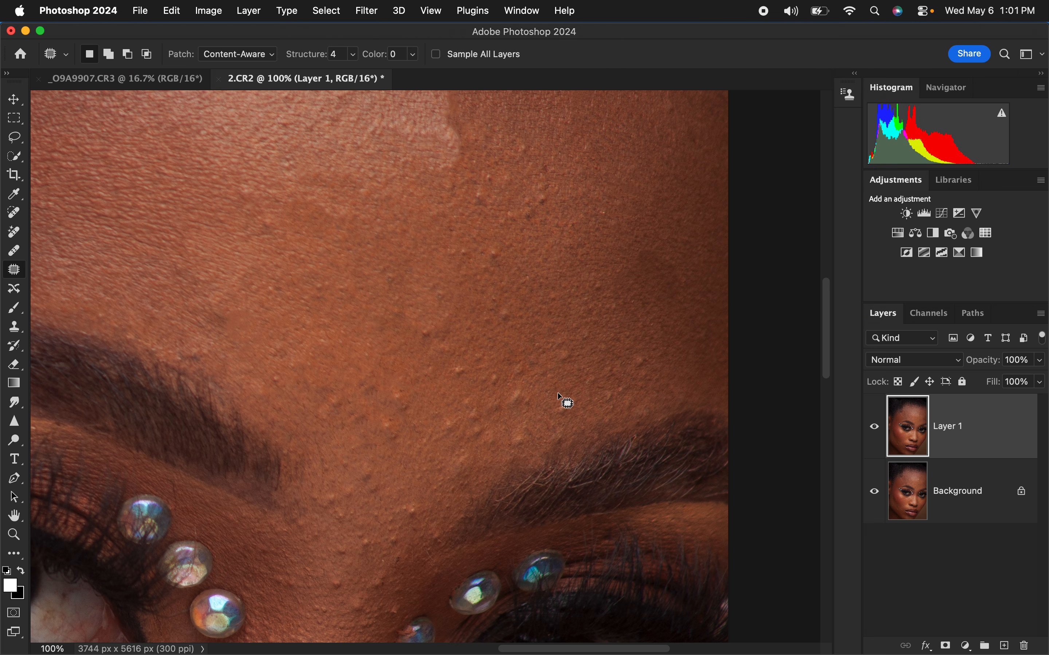
Step: Patch the bumps just above the inner end of the right eyebrow, clearing the selection after each one
{"action": "left_click_drag", "start_coordinate": [559, 400], "coordinate": [579, 410]}
{"action": "key", "text": "super+d"}
{"action": "mouse_move", "coordinate": [515, 387]}
{"action": "left_mouse_down"}
{"action": "mouse_move", "coordinate": [534, 411]}
{"action": "mouse_move", "coordinate": [470, 448]}
{"action": "mouse_move", "coordinate": [474, 403]}
{"action": "left_mouse_up"}
{"action": "key", "text": "super+d"}
{"action": "left_click_drag", "start_coordinate": [471, 428], "coordinate": [456, 423]}
{"action": "key", "text": "super+d"}
Step: Patch the column of bumps rising from above the right eyebrow to the middle of the forehead
{"action": "mouse_move", "coordinate": [511, 348]}
{"action": "left_mouse_down"}
{"action": "mouse_move", "coordinate": [494, 367]}
{"action": "mouse_move", "coordinate": [513, 347]}
{"action": "left_mouse_up"}
{"action": "left_click_drag", "start_coordinate": [510, 368], "coordinate": [536, 378]}
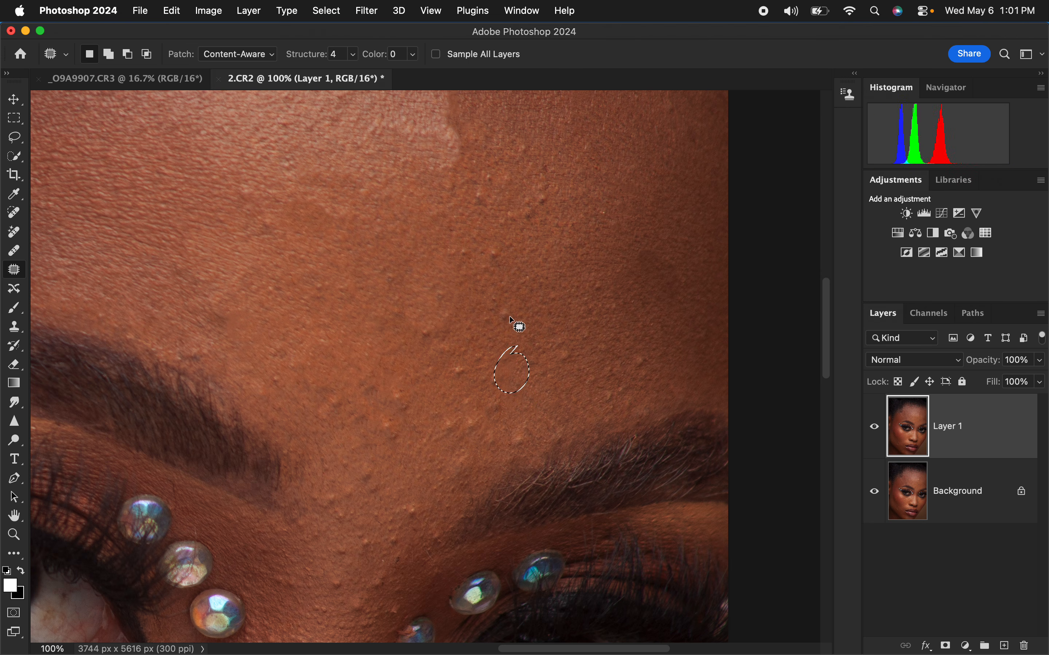
{"action": "key", "text": "super+d"}
{"action": "mouse_move", "coordinate": [501, 289]}
{"action": "left_mouse_down"}
{"action": "mouse_move", "coordinate": [508, 337]}
{"action": "mouse_move", "coordinate": [515, 310]}
{"action": "left_mouse_up"}
{"action": "key", "text": "super+d"}
{"action": "mouse_move", "coordinate": [544, 176]}
{"action": "left_mouse_down"}
{"action": "mouse_move", "coordinate": [532, 232]}
{"action": "mouse_move", "coordinate": [549, 187]}
{"action": "left_mouse_up"}
{"action": "left_click_drag", "start_coordinate": [544, 205], "coordinate": [559, 250]}
{"action": "key", "text": "super+d"}
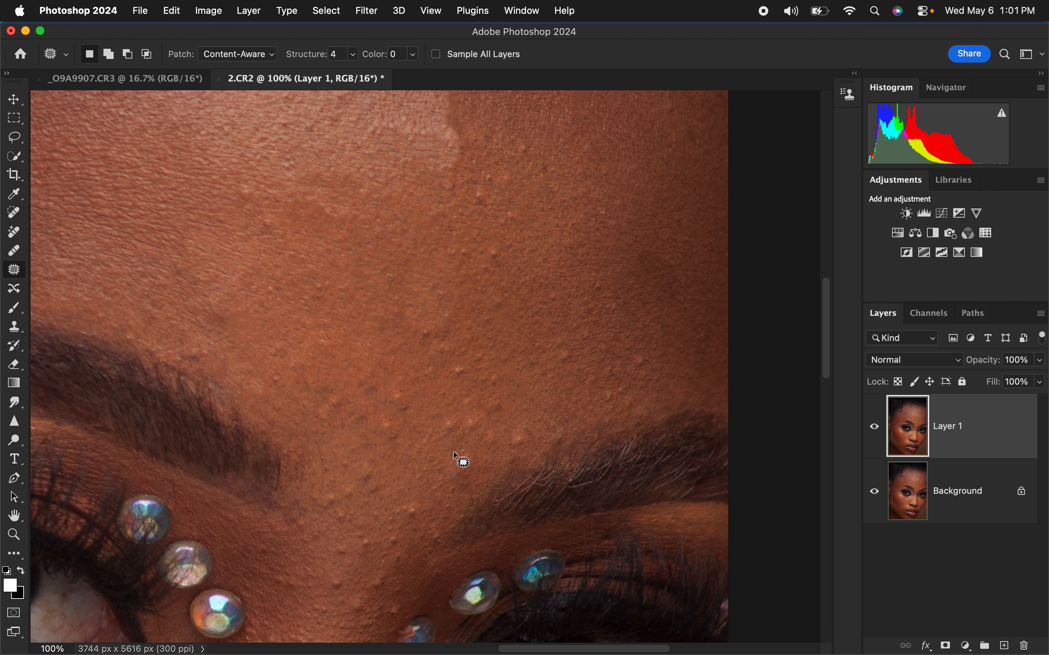
Step: Patch the prominent bump on the lower left cheek near the corner of the mouth
{"action": "scroll", "coordinate": [510, 417], "scroll_direction": "down", "scroll_amount": 15}
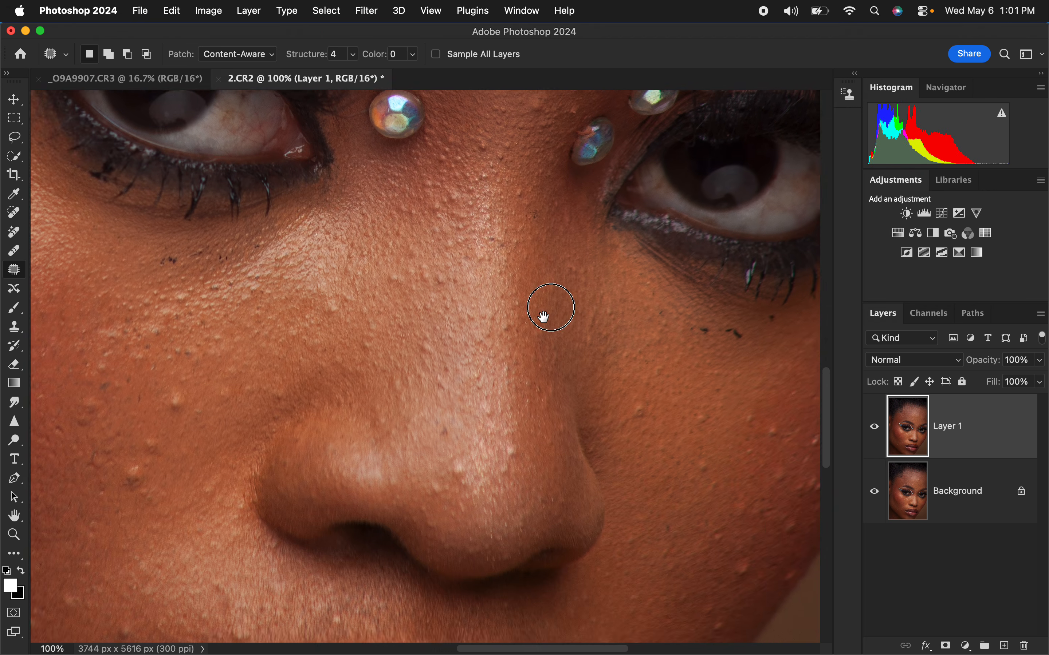
{"action": "scroll", "coordinate": [671, 257], "scroll_direction": "left", "scroll_amount": 5}
{"action": "scroll", "coordinate": [670, 257], "scroll_direction": "down", "scroll_amount": 3}
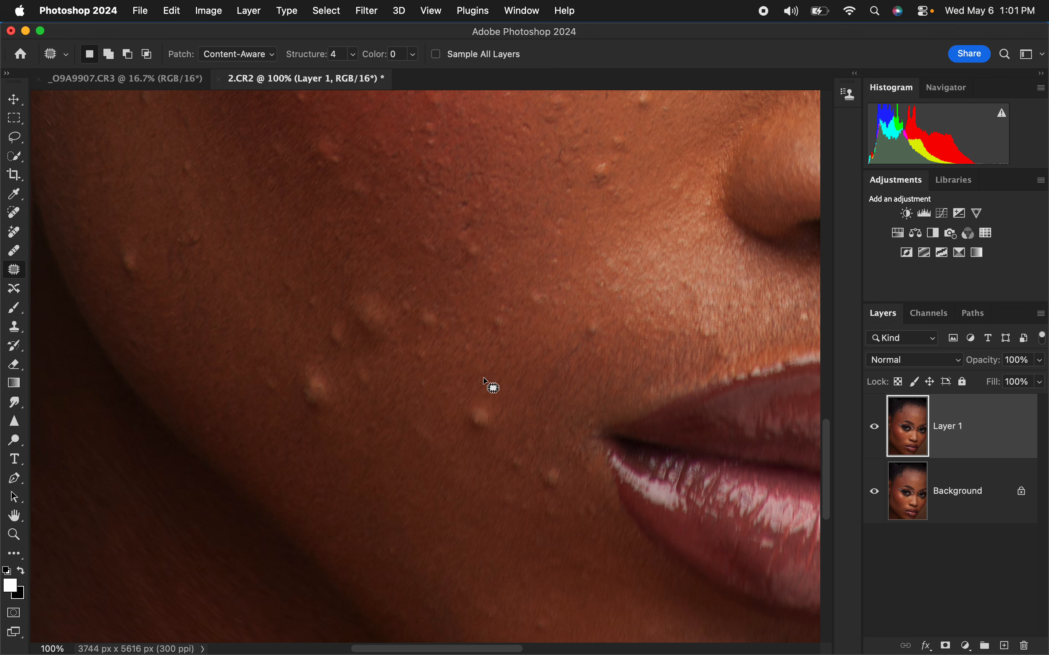
{"action": "left_click_drag", "start_coordinate": [480, 400], "coordinate": [488, 401]}
{"action": "mouse_move", "coordinate": [479, 414]}
{"action": "left_mouse_down"}
{"action": "mouse_move", "coordinate": [488, 435]}
{"action": "mouse_move", "coordinate": [475, 392]}
{"action": "left_mouse_up"}
{"action": "key", "text": "super+d"}
{"action": "left_click_drag", "start_coordinate": [479, 412], "coordinate": [482, 435]}
{"action": "left_click", "coordinate": [502, 360]}
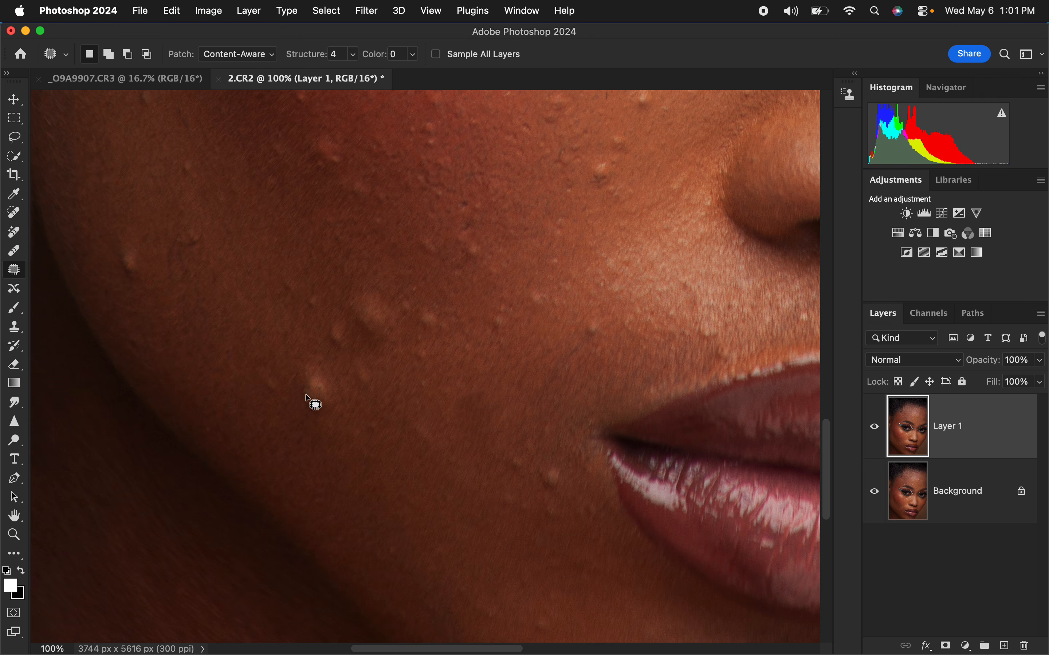
Step: Patch the large bump on the lower cheek and the two blemishes near the outer edge of the face
{"action": "mouse_move", "coordinate": [300, 359]}
{"action": "left_mouse_down"}
{"action": "mouse_move", "coordinate": [308, 405]}
{"action": "mouse_move", "coordinate": [308, 358]}
{"action": "mouse_move", "coordinate": [359, 448]}
{"action": "left_mouse_up"}
{"action": "left_click", "coordinate": [356, 395]}
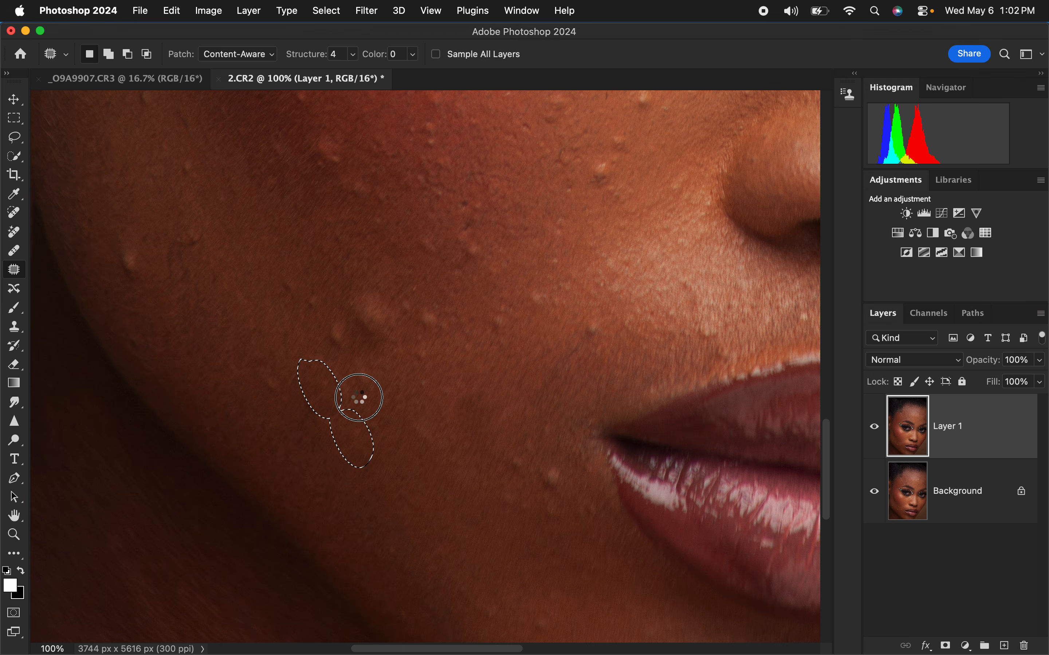
{"action": "left_click_drag", "start_coordinate": [114, 230], "coordinate": [127, 236]}
{"action": "left_click_drag", "start_coordinate": [130, 255], "coordinate": [164, 311]}
{"action": "left_click", "coordinate": [170, 298]}
{"action": "mouse_move", "coordinate": [199, 222]}
{"action": "left_mouse_down"}
{"action": "mouse_move", "coordinate": [178, 255]}
{"action": "mouse_move", "coordinate": [203, 223]}
{"action": "mouse_move", "coordinate": [184, 269]}
{"action": "left_mouse_up"}
{"action": "left_click", "coordinate": [231, 246]}
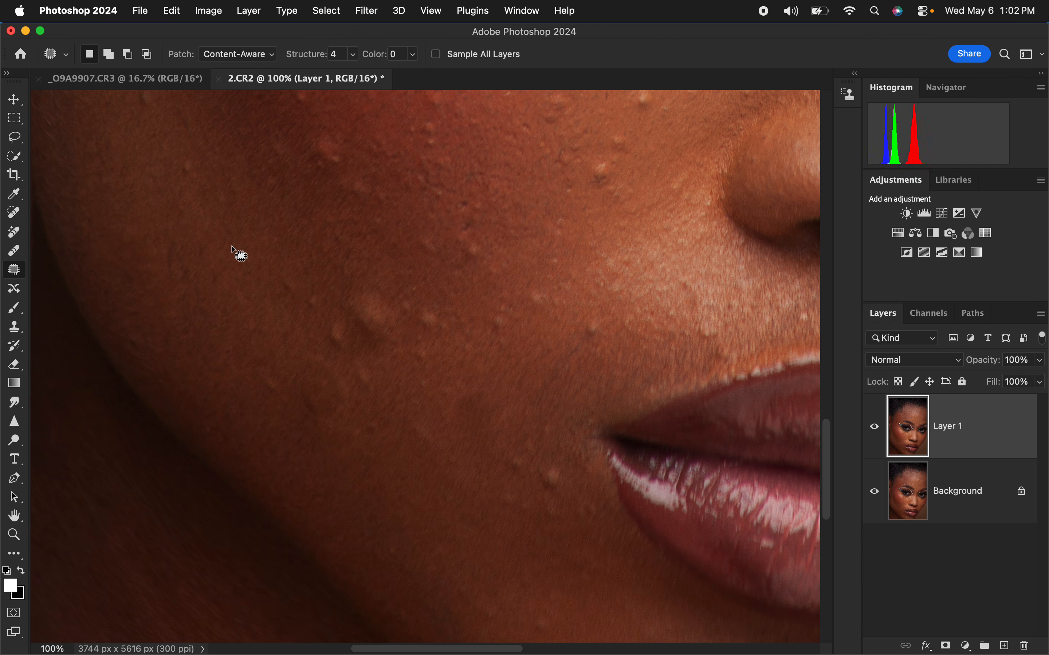
Step: Patch the two bumps on the cheek beside the nose
{"action": "left_click_drag", "start_coordinate": [607, 159], "coordinate": [627, 191]}
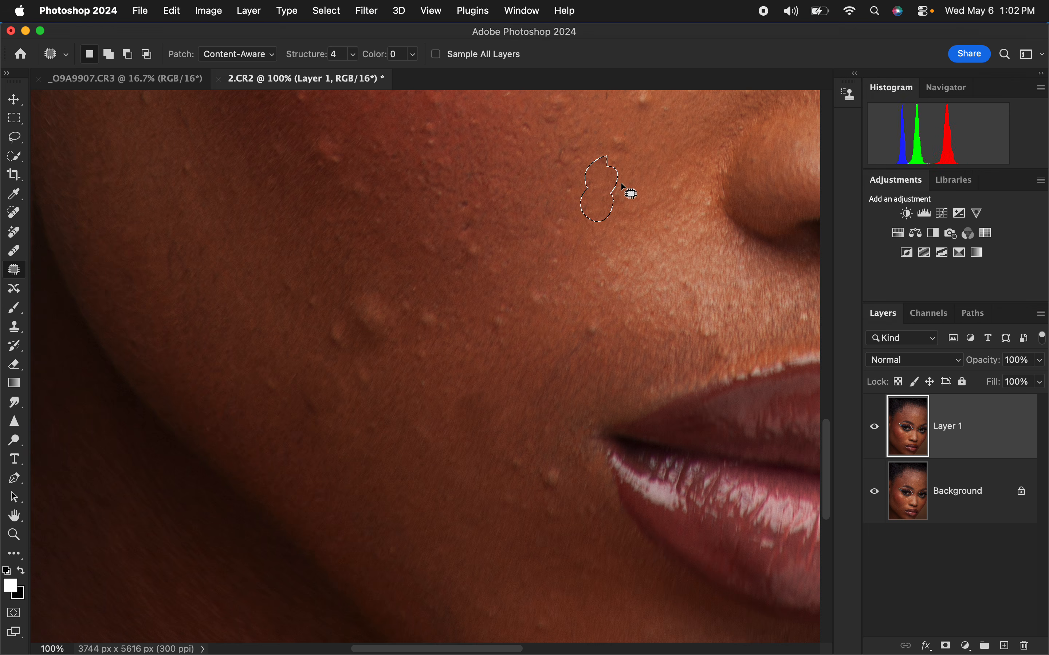
{"action": "left_click", "coordinate": [624, 130]}
{"action": "left_click_drag", "start_coordinate": [616, 135], "coordinate": [615, 136]}
{"action": "left_click_drag", "start_coordinate": [615, 141], "coordinate": [598, 164]}
{"action": "left_click", "coordinate": [641, 153]}
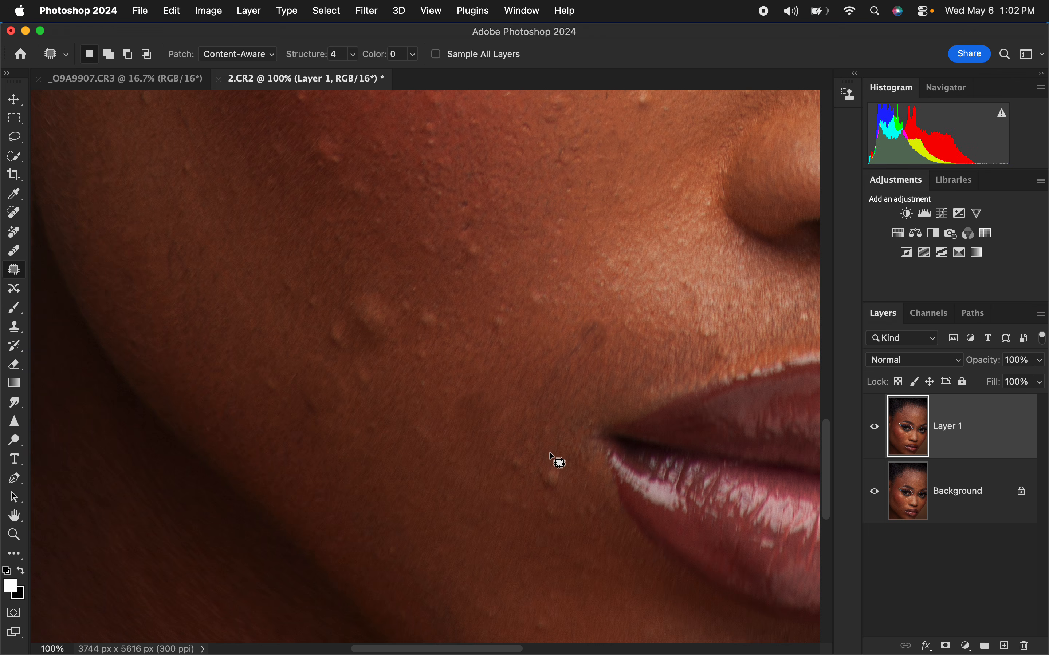
Step: Patch the bumps beside and just below the near corner of the mouth
{"action": "mouse_move", "coordinate": [550, 462]}
{"action": "left_mouse_down"}
{"action": "mouse_move", "coordinate": [547, 506]}
{"action": "mouse_move", "coordinate": [572, 486]}
{"action": "left_mouse_up"}
{"action": "left_click", "coordinate": [572, 487]}
{"action": "left_click_drag", "start_coordinate": [510, 448], "coordinate": [471, 480]}
{"action": "left_click", "coordinate": [519, 412]}
Step: Patch the large raised bump on the lower cheek and the smaller bumps around it toward the jaw
{"action": "mouse_move", "coordinate": [362, 292]}
{"action": "left_mouse_down"}
{"action": "mouse_move", "coordinate": [398, 311]}
{"action": "mouse_move", "coordinate": [393, 341]}
{"action": "left_mouse_up"}
{"action": "left_click_drag", "start_coordinate": [367, 304], "coordinate": [329, 251]}
{"action": "left_click", "coordinate": [403, 247]}
{"action": "mouse_move", "coordinate": [339, 354]}
{"action": "left_mouse_down"}
{"action": "mouse_move", "coordinate": [349, 343]}
{"action": "mouse_move", "coordinate": [324, 305]}
{"action": "mouse_move", "coordinate": [335, 278]}
{"action": "mouse_move", "coordinate": [311, 305]}
{"action": "mouse_move", "coordinate": [325, 297]}
{"action": "left_mouse_up"}
{"action": "left_click", "coordinate": [311, 385]}
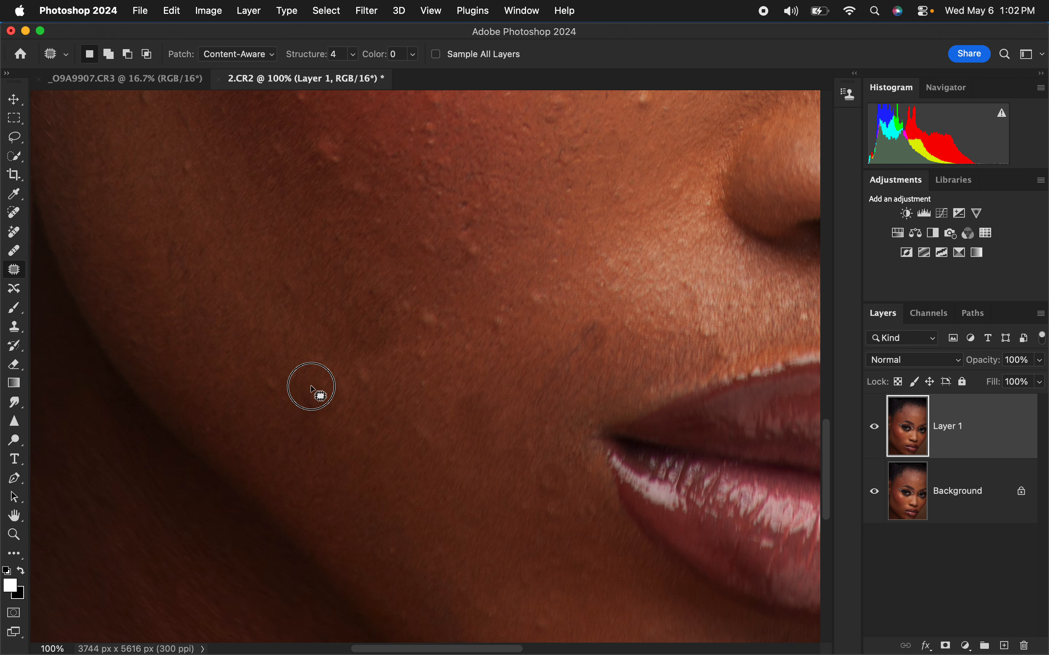
{"action": "left_click_drag", "start_coordinate": [336, 431], "coordinate": [341, 425]}
Step: Patch the small bumps along the outer side of the reddish cheek area below the eye
{"action": "left_click_drag", "start_coordinate": [578, 346], "coordinate": [584, 473]}
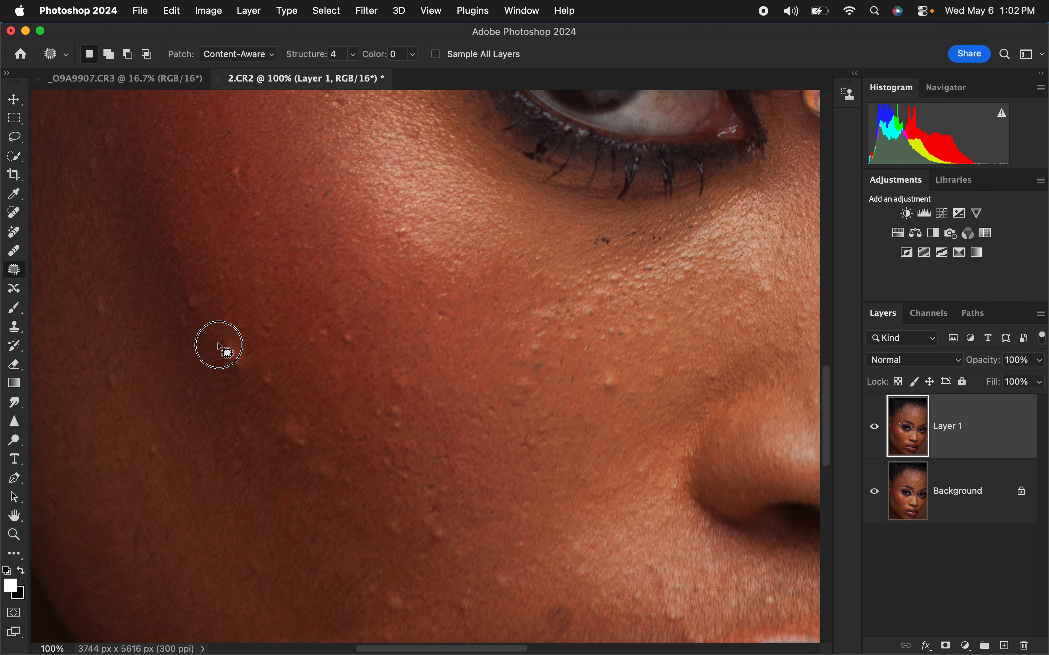
{"action": "left_click_drag", "start_coordinate": [238, 359], "coordinate": [258, 395]}
{"action": "key", "text": "super+d"}
{"action": "mouse_move", "coordinate": [265, 318]}
{"action": "left_mouse_down"}
{"action": "mouse_move", "coordinate": [283, 344]}
{"action": "mouse_move", "coordinate": [268, 319]}
{"action": "left_mouse_up"}
{"action": "key", "text": "super+d"}
Step: Patch the large bump at the lower edge of the reddish cheek area and the small bump above it
{"action": "left_click_drag", "start_coordinate": [290, 362], "coordinate": [296, 416]}
{"action": "left_click_drag", "start_coordinate": [301, 426], "coordinate": [322, 383]}
{"action": "key", "text": "super+d"}
{"action": "mouse_move", "coordinate": [262, 363]}
{"action": "left_mouse_down"}
{"action": "mouse_move", "coordinate": [309, 379]}
{"action": "mouse_move", "coordinate": [329, 370]}
{"action": "left_mouse_up"}
{"action": "key", "text": "super+d"}
Step: Patch the bright bump on the cheek beside the nose and the small bumps in the middle of the cheek
{"action": "mouse_move", "coordinate": [604, 374]}
{"action": "left_mouse_down"}
{"action": "mouse_move", "coordinate": [615, 380]}
{"action": "mouse_move", "coordinate": [607, 373]}
{"action": "left_mouse_up"}
{"action": "left_click_drag", "start_coordinate": [616, 378], "coordinate": [620, 395]}
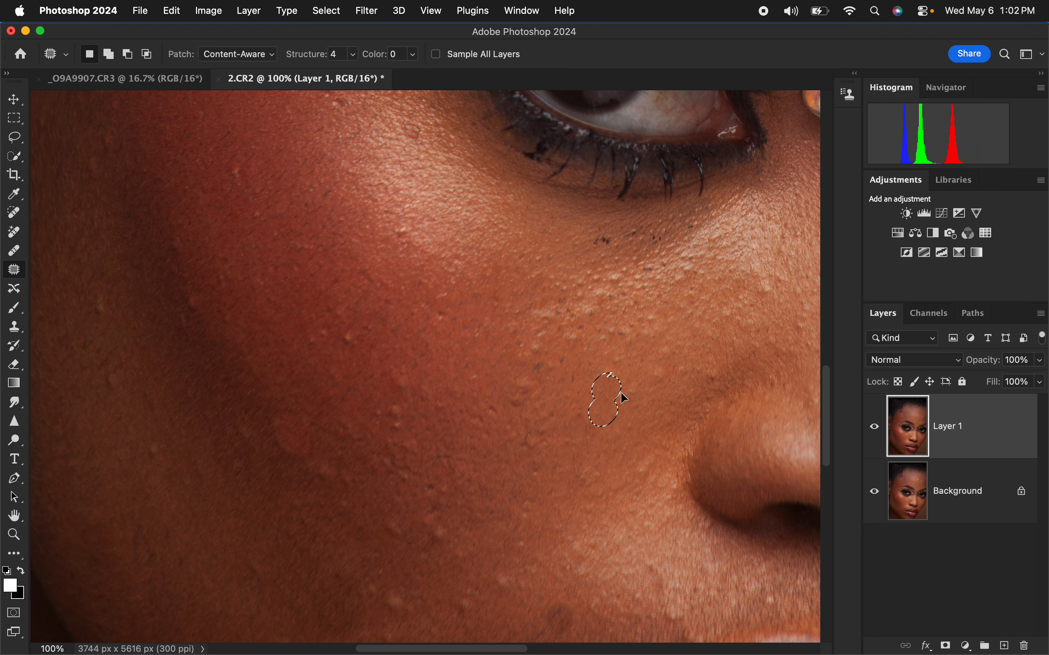
{"action": "key", "text": "super+d"}
{"action": "mouse_move", "coordinate": [394, 371]}
{"action": "left_mouse_down"}
{"action": "mouse_move", "coordinate": [385, 413]}
{"action": "mouse_move", "coordinate": [403, 372]}
{"action": "left_mouse_up"}
{"action": "left_click_drag", "start_coordinate": [406, 406], "coordinate": [425, 418]}
{"action": "key", "text": "super+d"}
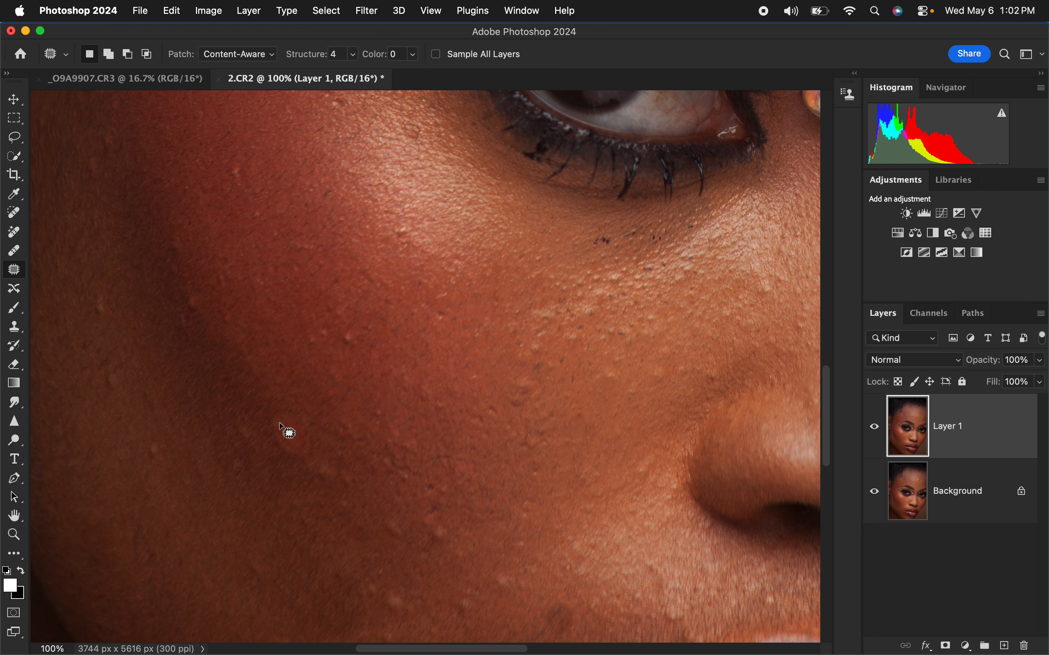
Step: Patch the remaining uneven skin where the large bump was on the outer cheek
{"action": "mouse_move", "coordinate": [301, 434]}
{"action": "left_mouse_down"}
{"action": "mouse_move", "coordinate": [308, 426]}
{"action": "mouse_move", "coordinate": [335, 454]}
{"action": "left_mouse_up"}
{"action": "key", "text": "super+d"}
{"action": "mouse_move", "coordinate": [268, 419]}
{"action": "left_mouse_down"}
{"action": "mouse_move", "coordinate": [300, 438]}
{"action": "mouse_move", "coordinate": [269, 419]}
{"action": "left_mouse_up"}
{"action": "left_click_drag", "start_coordinate": [286, 447], "coordinate": [273, 465]}
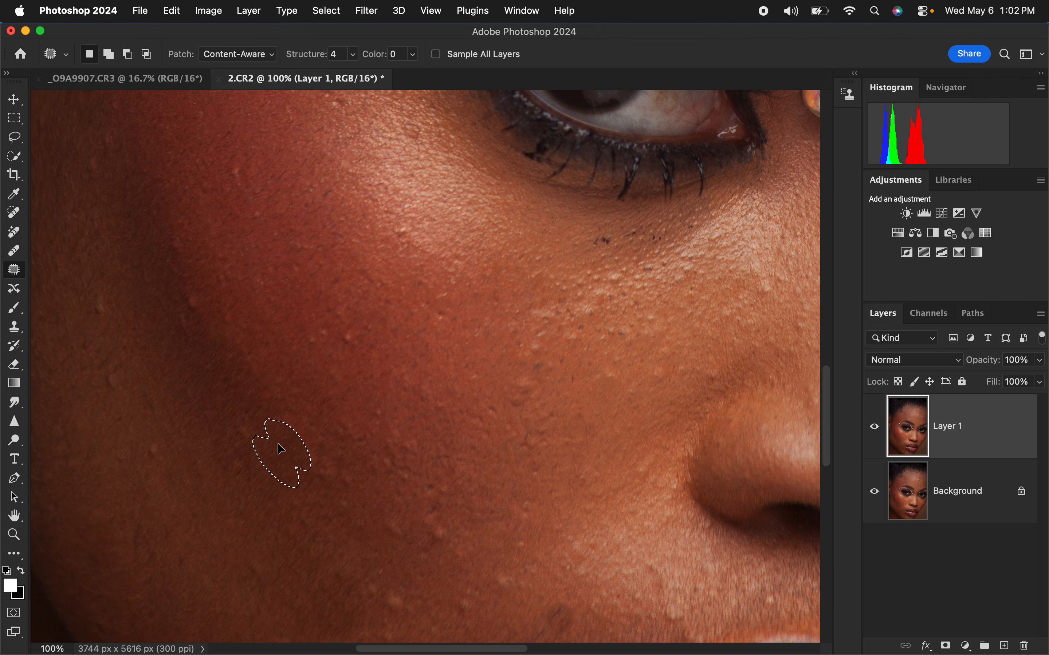
{"action": "key", "text": "super+d"}
Step: Patch the bumps on the side of the face in front of the ear
{"action": "left_click_drag", "start_coordinate": [454, 347], "coordinate": [602, 401]}
{"action": "left_click_drag", "start_coordinate": [558, 216], "coordinate": [567, 459]}
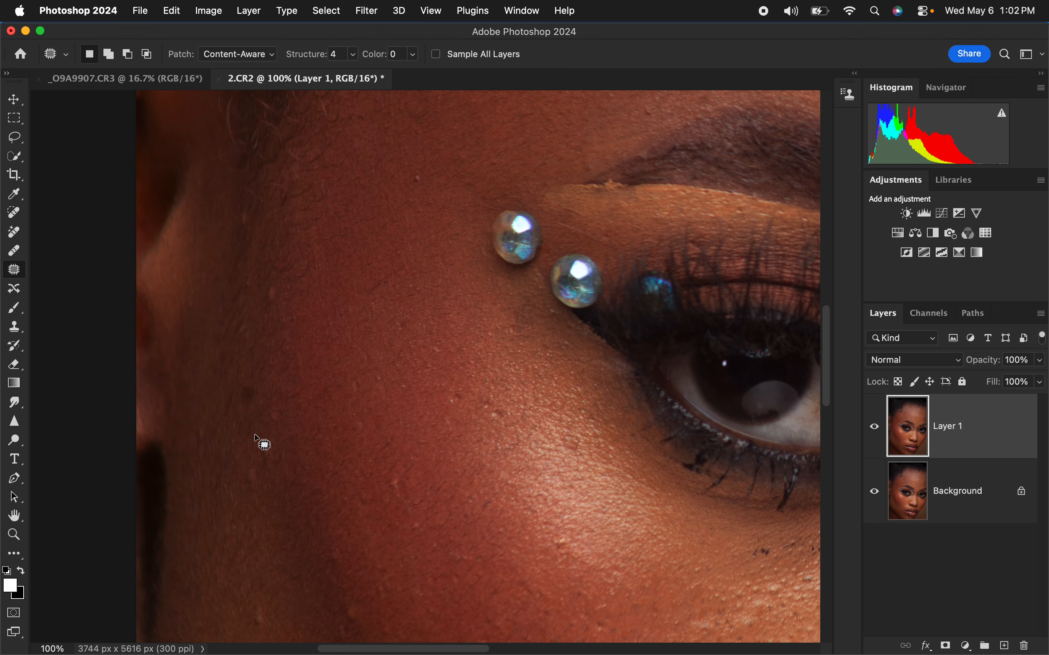
{"action": "left_click_drag", "start_coordinate": [245, 490], "coordinate": [258, 450]}
{"action": "left_click_drag", "start_coordinate": [262, 473], "coordinate": [261, 503]}
{"action": "key", "text": "super+d"}
Step: Patch the bumps on the far cheek, below the eye and near the outer edge of the face
{"action": "key", "text": "super+0"}
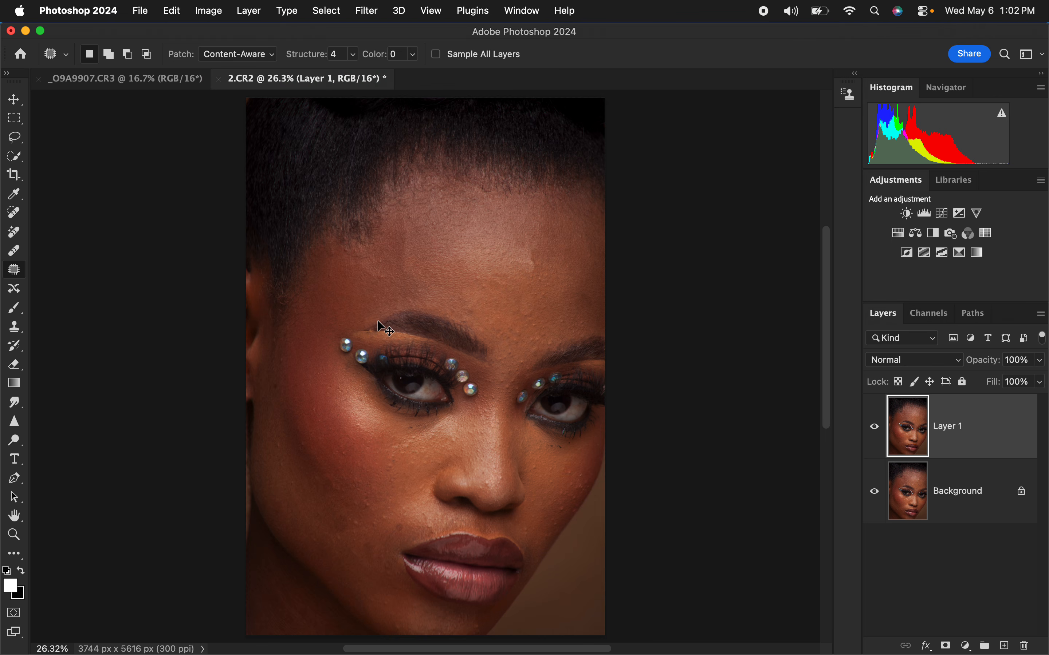
{"action": "scroll", "coordinate": [379, 321], "scroll_direction": "up", "scroll_amount": 2}
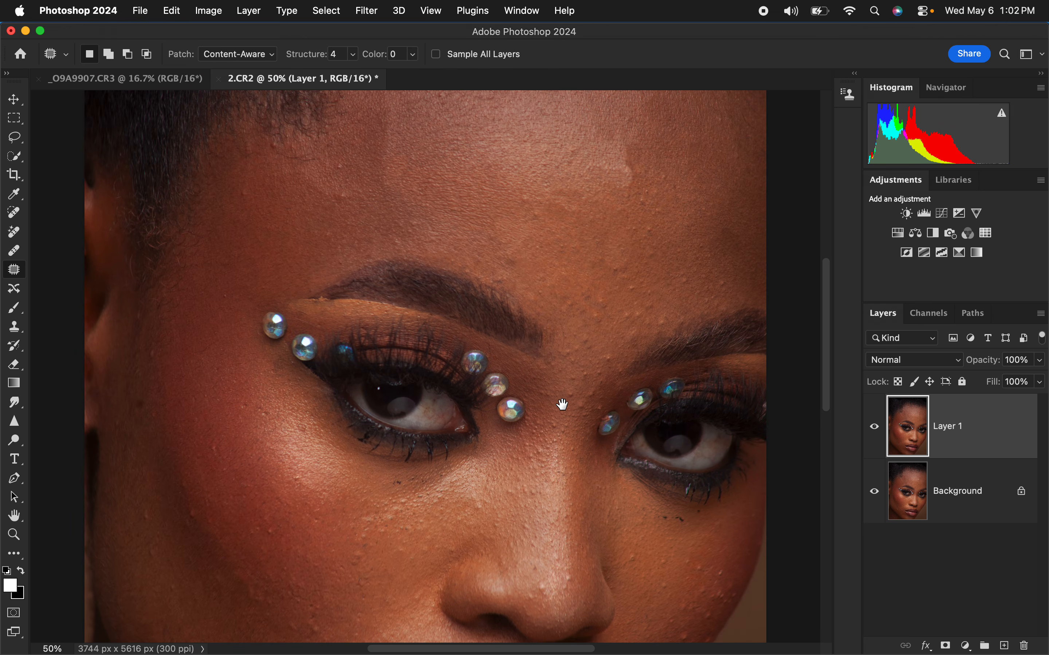
{"action": "scroll", "coordinate": [561, 403], "scroll_direction": "down", "scroll_amount": 10}
{"action": "left_click_drag", "start_coordinate": [618, 346], "coordinate": [626, 364]}
{"action": "mouse_move", "coordinate": [620, 345]}
{"action": "left_mouse_down"}
{"action": "mouse_move", "coordinate": [620, 368]}
{"action": "mouse_move", "coordinate": [640, 332]}
{"action": "mouse_move", "coordinate": [618, 333]}
{"action": "mouse_move", "coordinate": [652, 298]}
{"action": "left_mouse_up"}
{"action": "key", "text": "super+d"}
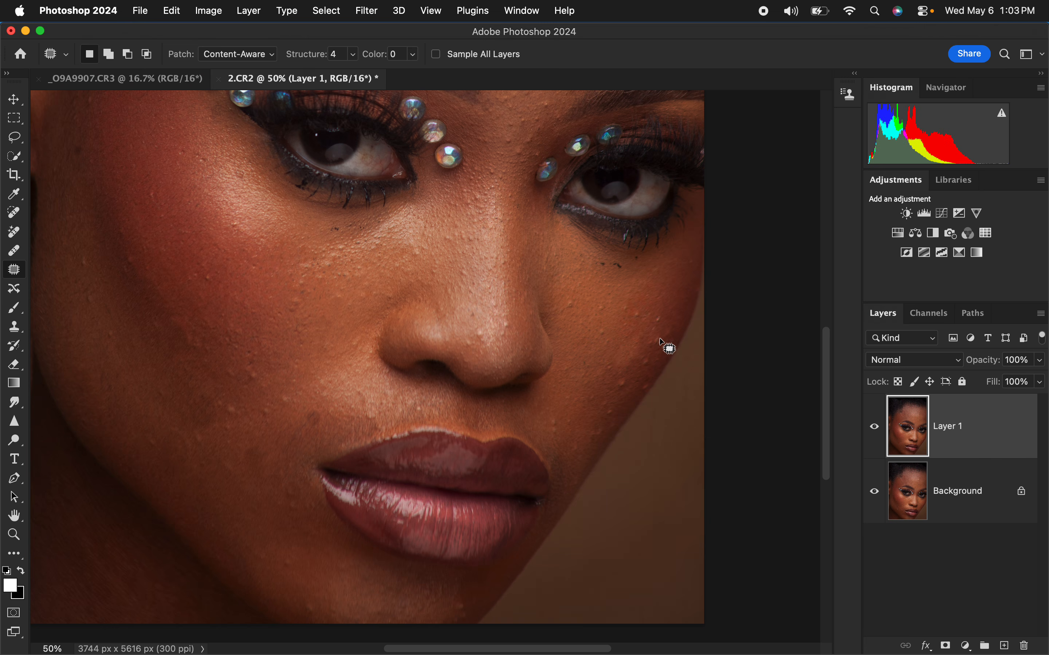
{"action": "mouse_move", "coordinate": [660, 338]}
{"action": "left_mouse_down"}
{"action": "mouse_move", "coordinate": [647, 346]}
{"action": "mouse_move", "coordinate": [672, 309]}
{"action": "left_mouse_up"}
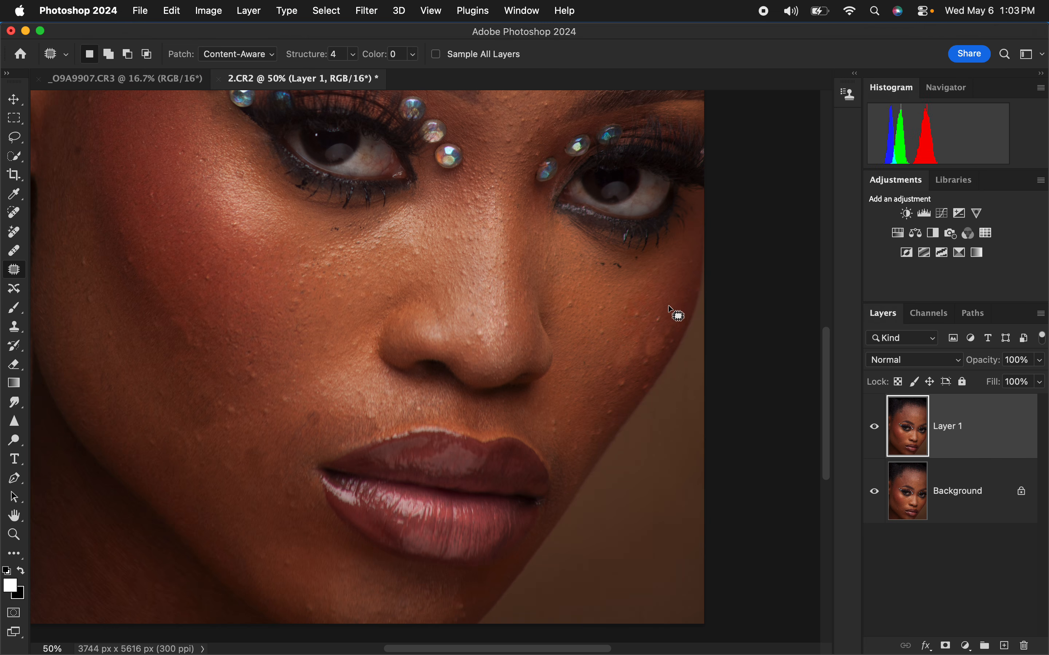
{"action": "key", "text": "super+d"}
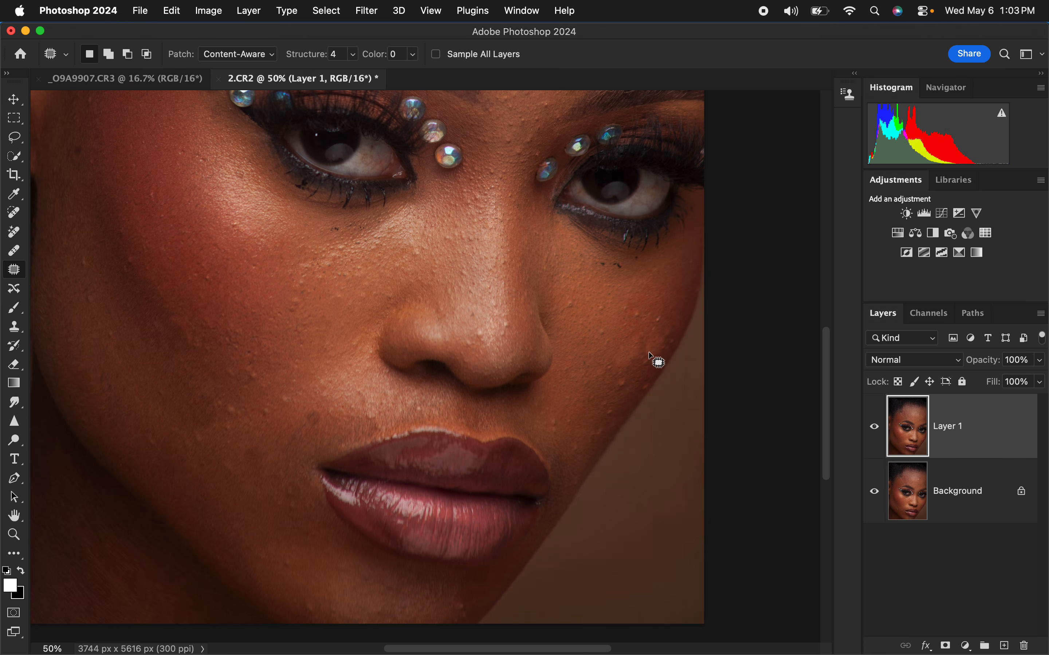
Step: Patch the bumps along the lower edge of the far cheek down toward the mouth
{"action": "mouse_move", "coordinate": [649, 352]}
{"action": "left_mouse_down"}
{"action": "mouse_move", "coordinate": [661, 335]}
{"action": "mouse_move", "coordinate": [624, 377]}
{"action": "left_mouse_up"}
{"action": "key", "text": "super+d"}
{"action": "mouse_move", "coordinate": [618, 392]}
{"action": "left_mouse_down"}
{"action": "mouse_move", "coordinate": [613, 405]}
{"action": "mouse_move", "coordinate": [633, 387]}
{"action": "mouse_move", "coordinate": [584, 448]}
{"action": "mouse_move", "coordinate": [606, 414]}
{"action": "mouse_move", "coordinate": [588, 409]}
{"action": "left_mouse_up"}
{"action": "key", "text": "super+d"}
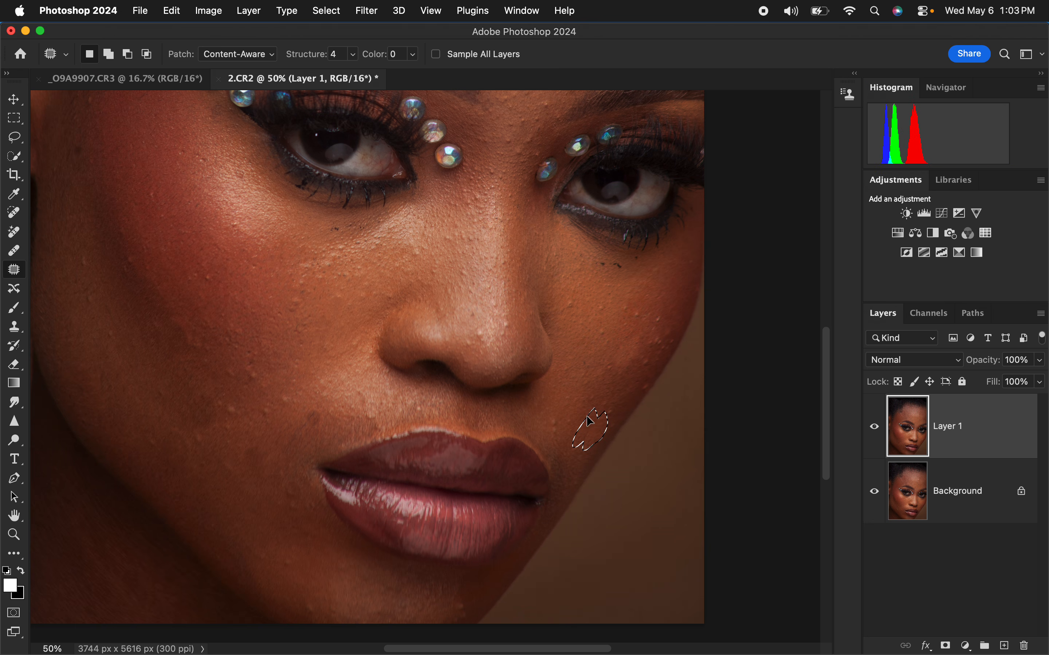
{"action": "key", "text": "super+d"}
Step: Patch the two remaining bumps on the lower part of the near cheek
{"action": "mouse_move", "coordinate": [228, 403]}
{"action": "left_mouse_down"}
{"action": "mouse_move", "coordinate": [219, 412]}
{"action": "mouse_move", "coordinate": [230, 403]}
{"action": "left_mouse_up"}
{"action": "left_click_drag", "start_coordinate": [232, 410], "coordinate": [247, 409]}
{"action": "key", "text": "super+d"}
{"action": "left_click_drag", "start_coordinate": [252, 367], "coordinate": [253, 368]}
{"action": "mouse_move", "coordinate": [254, 373]}
{"action": "left_mouse_down"}
{"action": "mouse_move", "coordinate": [249, 420]}
{"action": "mouse_move", "coordinate": [286, 399]}
{"action": "mouse_move", "coordinate": [271, 377]}
{"action": "left_mouse_up"}
{"action": "key", "text": "super+d"}
Step: Patch the dark spot above the upper lip and the blemish beside the near corner of the mouth
{"action": "key", "text": "super+d"}
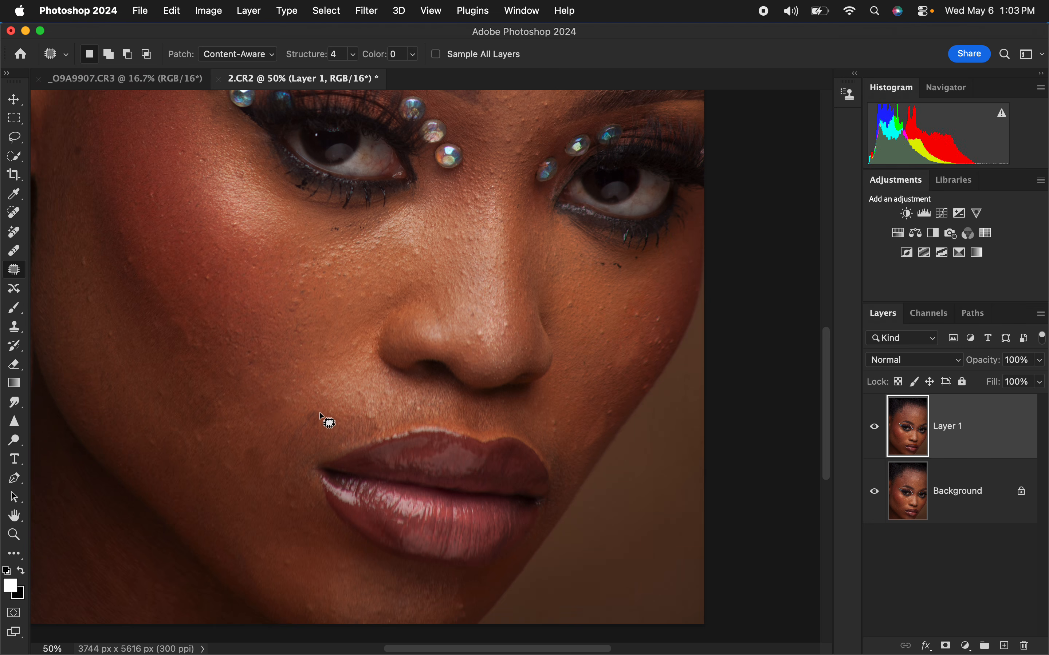
{"action": "mouse_move", "coordinate": [316, 406]}
{"action": "left_mouse_down"}
{"action": "mouse_move", "coordinate": [289, 441]}
{"action": "mouse_move", "coordinate": [311, 428]}
{"action": "mouse_move", "coordinate": [299, 403]}
{"action": "left_mouse_up"}
{"action": "key", "text": "super+d"}
{"action": "left_click_drag", "start_coordinate": [288, 481], "coordinate": [275, 496]}
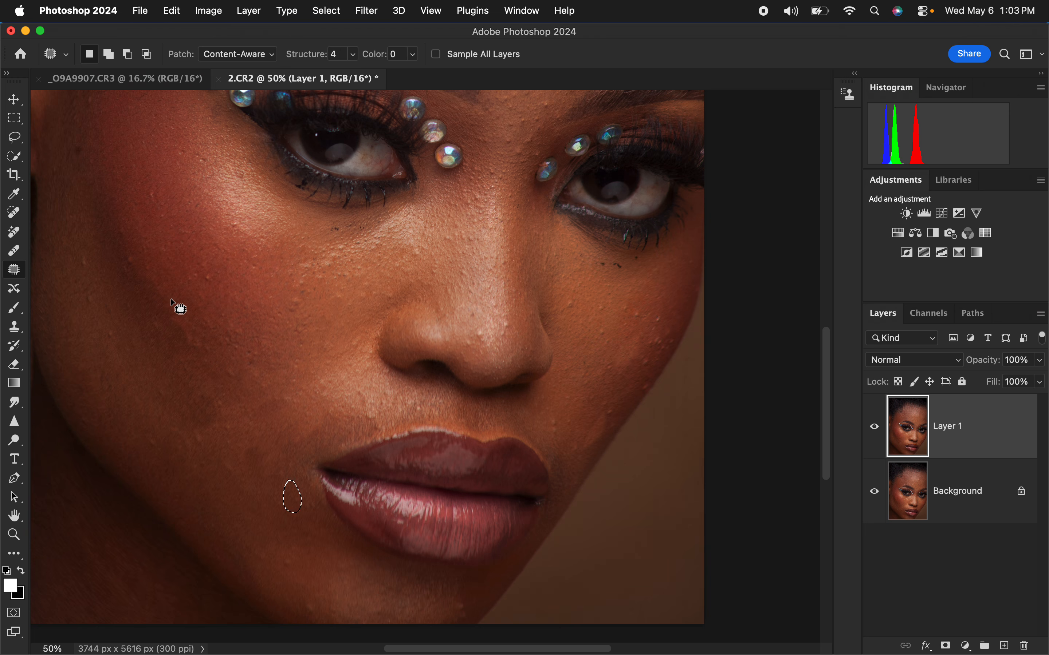
{"action": "key", "text": "super+d"}
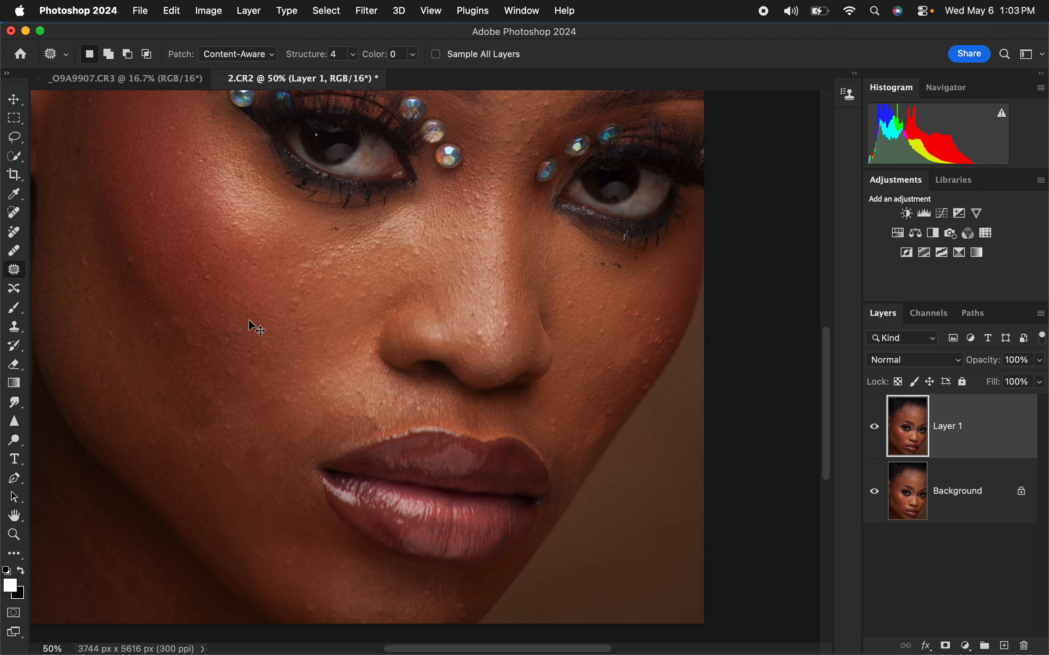
Step: Compare the whole retouched portrait with the original by toggling the visibility of Layer 1
{"action": "key", "text": "super+0"}
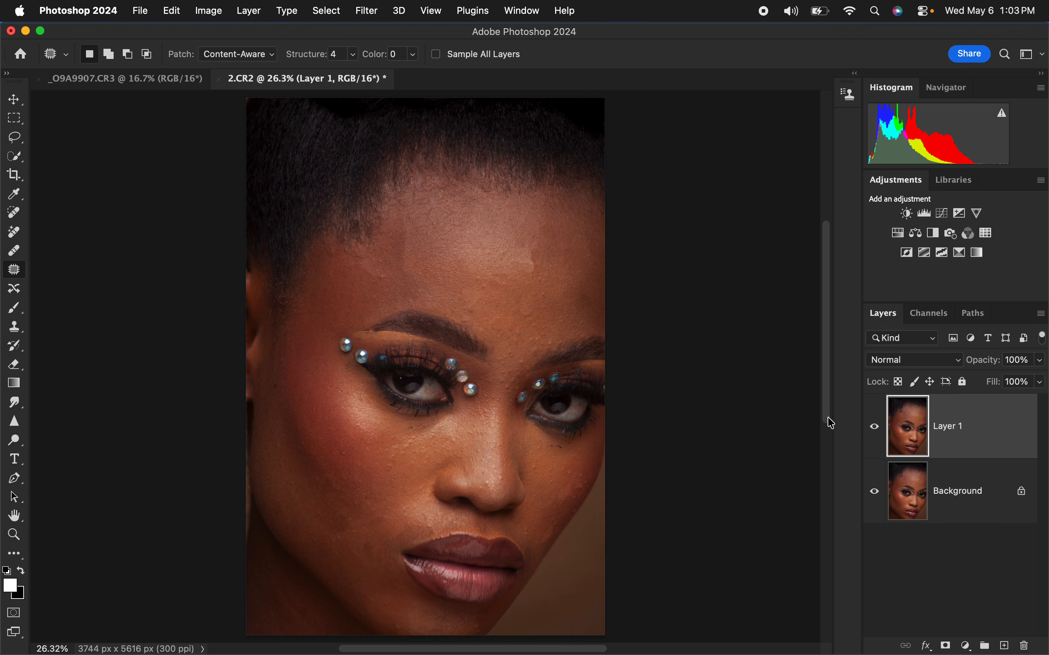
{"action": "left_click", "coordinate": [871, 429]}
{"action": "left_click", "coordinate": [871, 428]}
{"action": "left_click", "coordinate": [871, 428]}
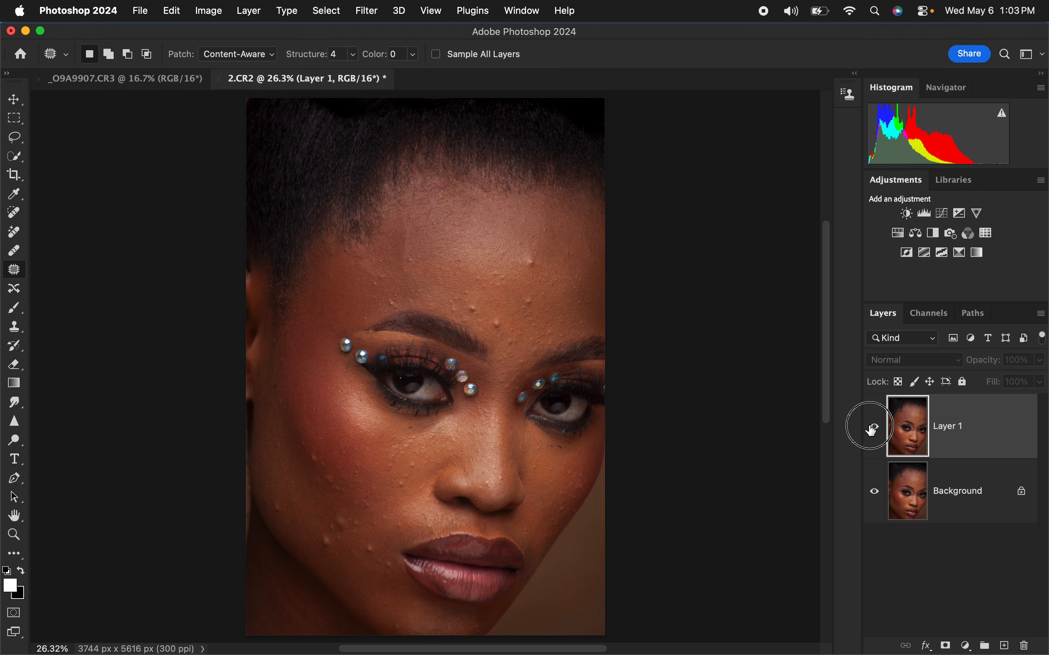
{"action": "left_click", "coordinate": [870, 429]}
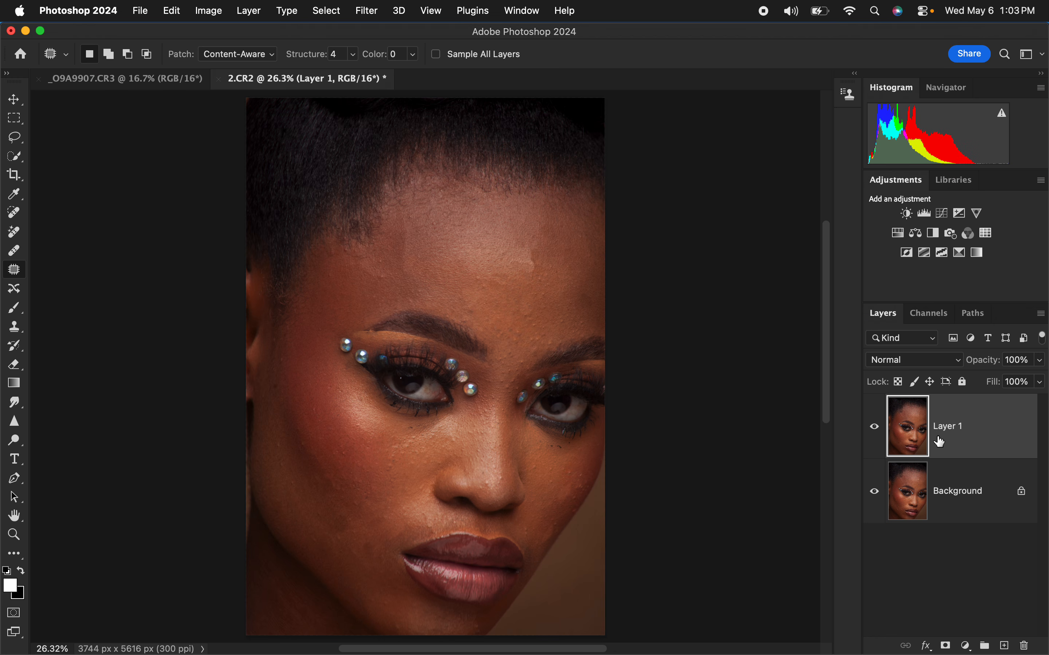
Step: Duplicate Layer 1 and rename the lower of the two layers COLO
{"action": "key", "text": "super+j"}
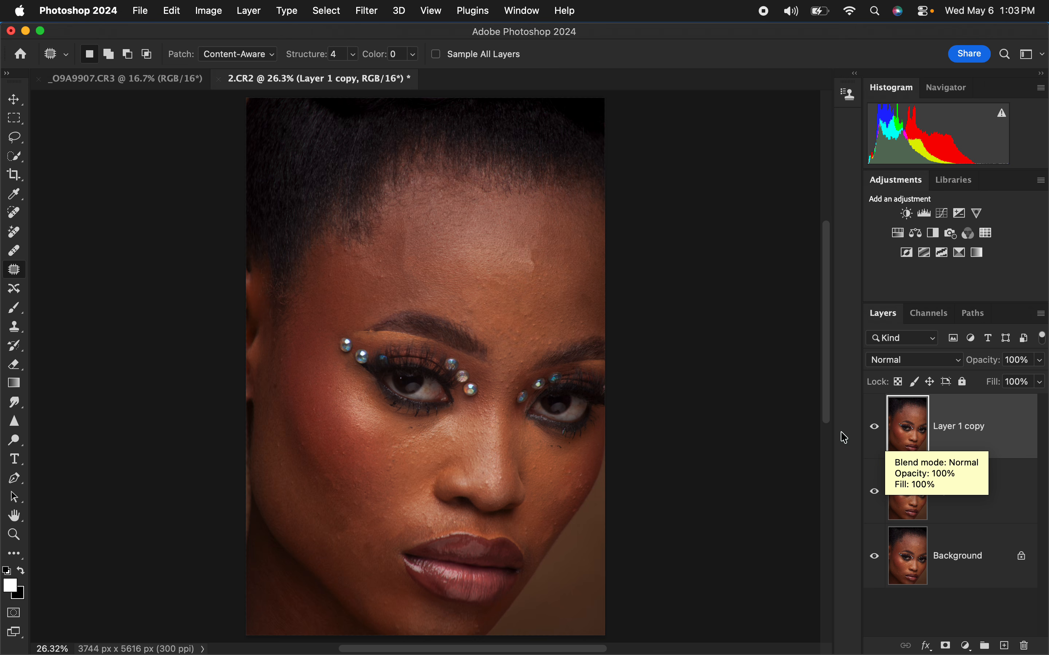
{"action": "double_click", "coordinate": [955, 496]}
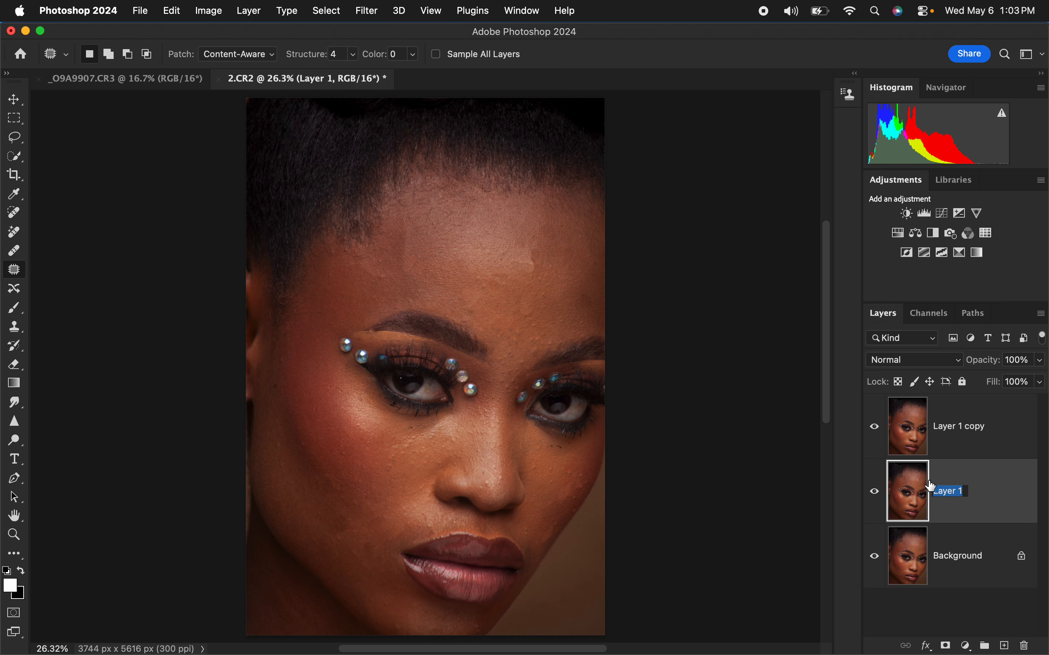
{"action": "key", "text": "Caps_Lock"}
{"action": "type", "text": "COLO"}
{"action": "key", "text": "Return"}
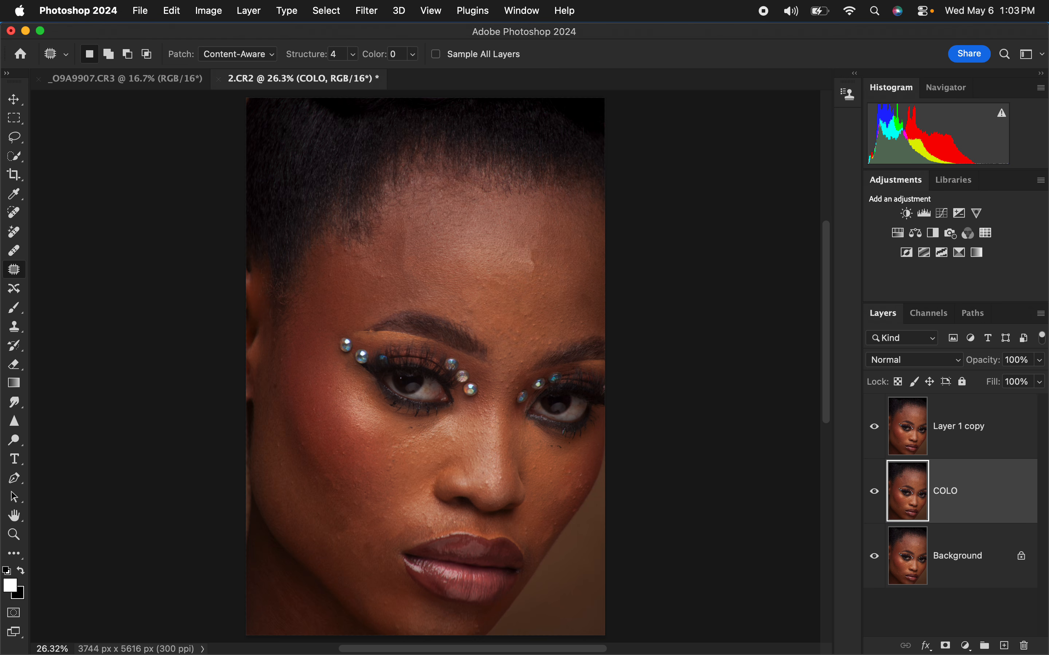
Step: Rename the duplicated upper layer TEXTURE and correct the name of the layer below it to COLOR
{"action": "double_click", "coordinate": [967, 437]}
{"action": "type", "text": "TEXTURE"}
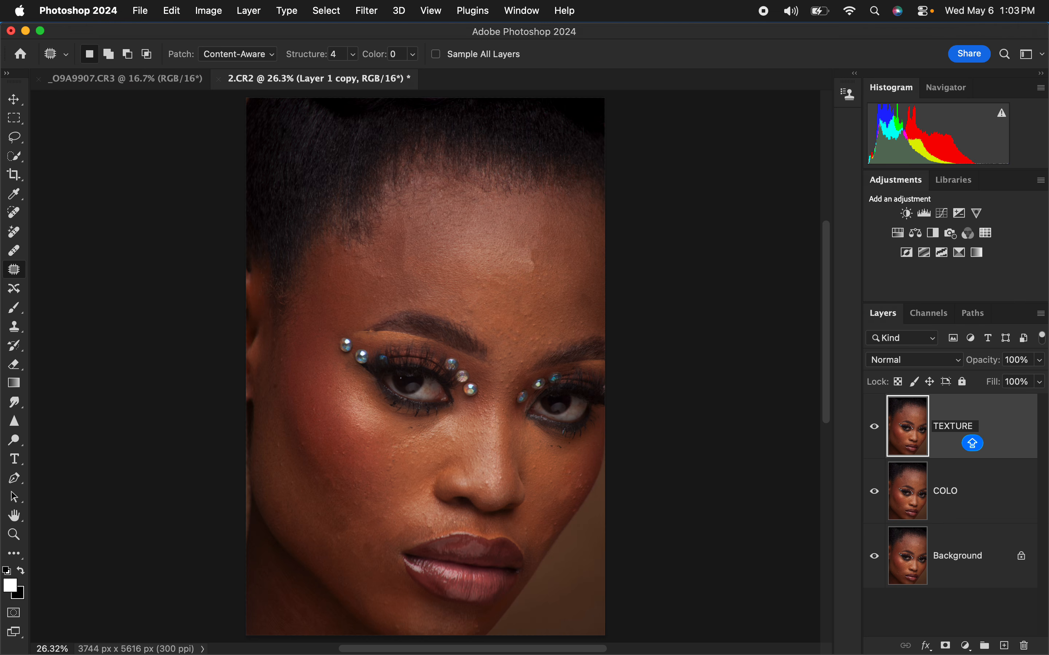
{"action": "key", "text": "Return"}
{"action": "double_click", "coordinate": [956, 493]}
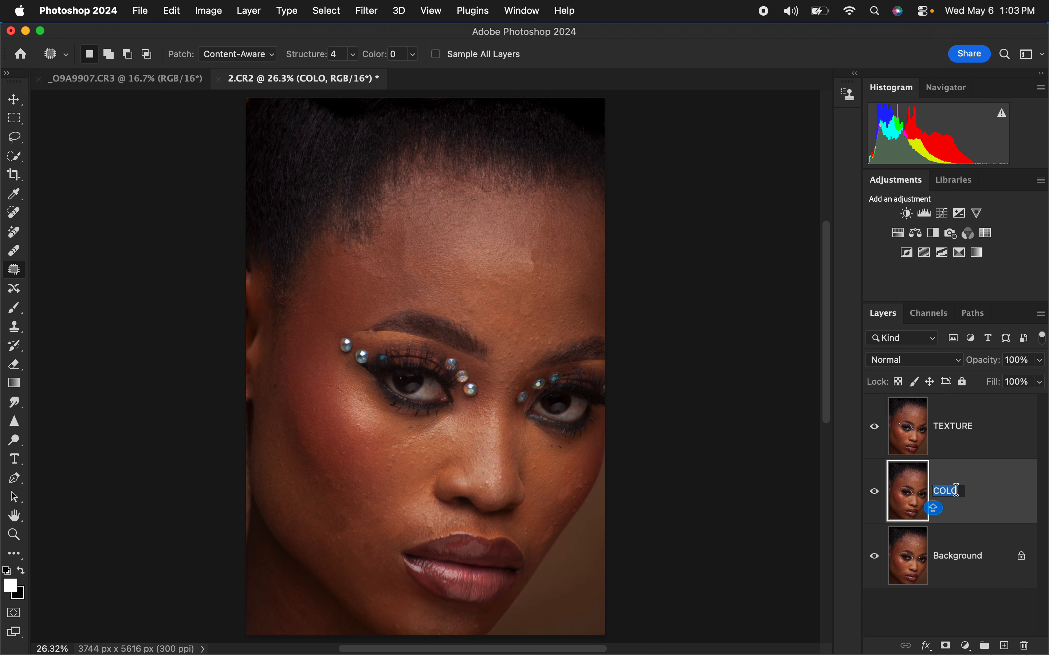
{"action": "left_click", "coordinate": [960, 491]}
{"action": "type", "text": "R"}
{"action": "key", "text": "Return"}
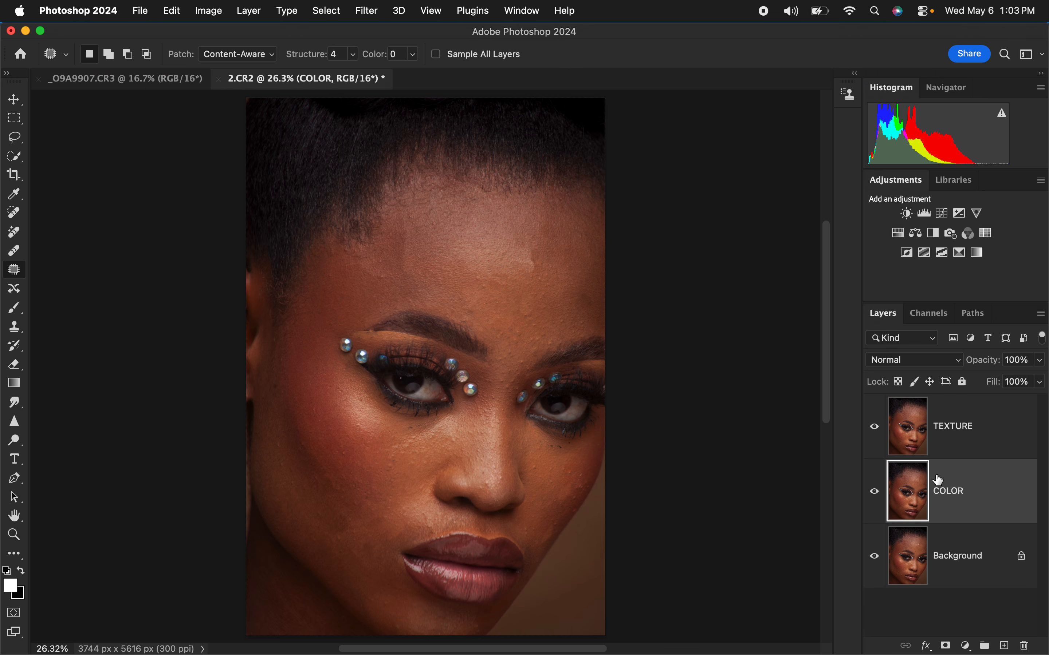
Step: Hide the TEXTURE layer and open the Gaussian Blur filter for the COLOR layer
{"action": "left_click", "coordinate": [868, 432]}
{"action": "left_click", "coordinate": [367, 12]}
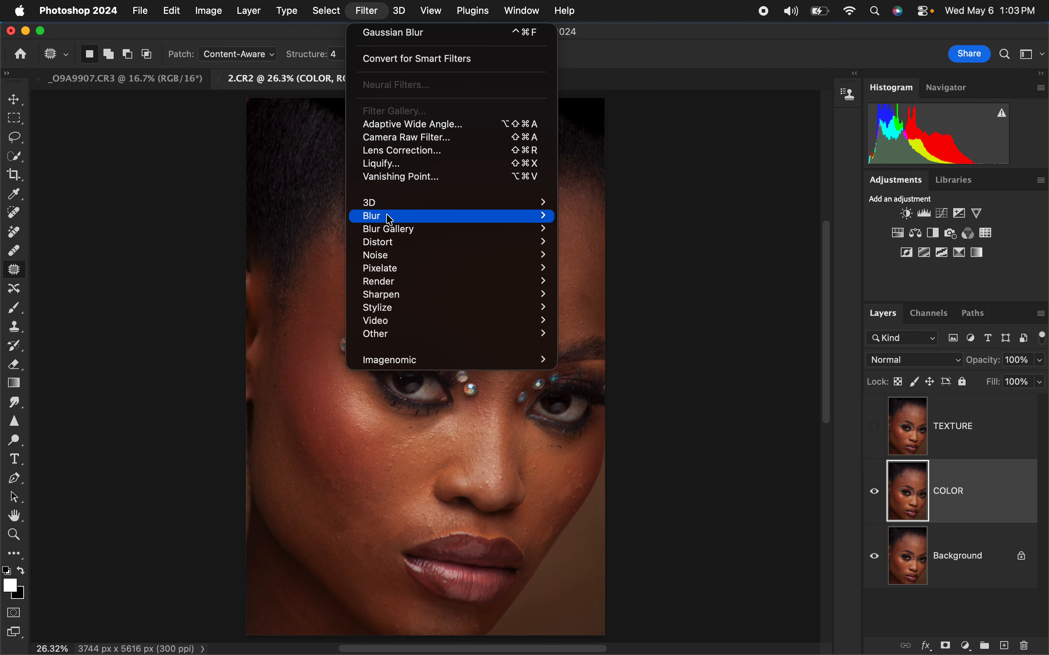
{"action": "mouse_move", "coordinate": [388, 216]}
{"action": "left_click", "coordinate": [617, 275]}
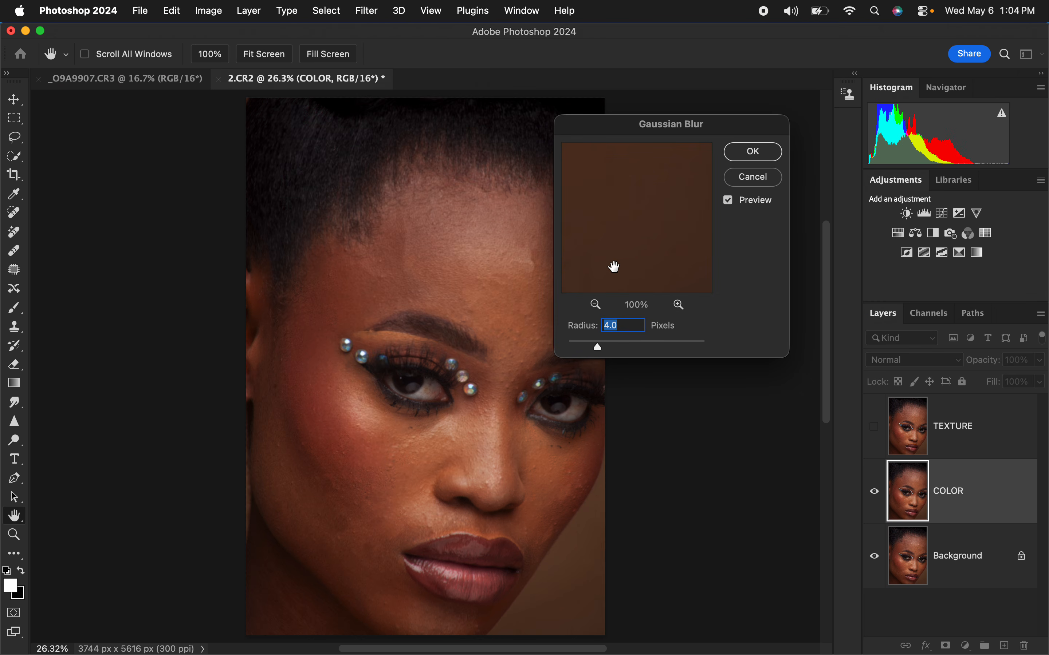
Step: Lower the blur radius to 0.1 pixels and examine the skin texture around the nose and eyes in the filter preview at 50%
{"action": "left_click_drag", "start_coordinate": [595, 351], "coordinate": [567, 348]}
{"action": "left_click", "coordinate": [464, 281]}
{"action": "left_click_drag", "start_coordinate": [633, 245], "coordinate": [657, 145]}
{"action": "left_click_drag", "start_coordinate": [656, 259], "coordinate": [653, 217]}
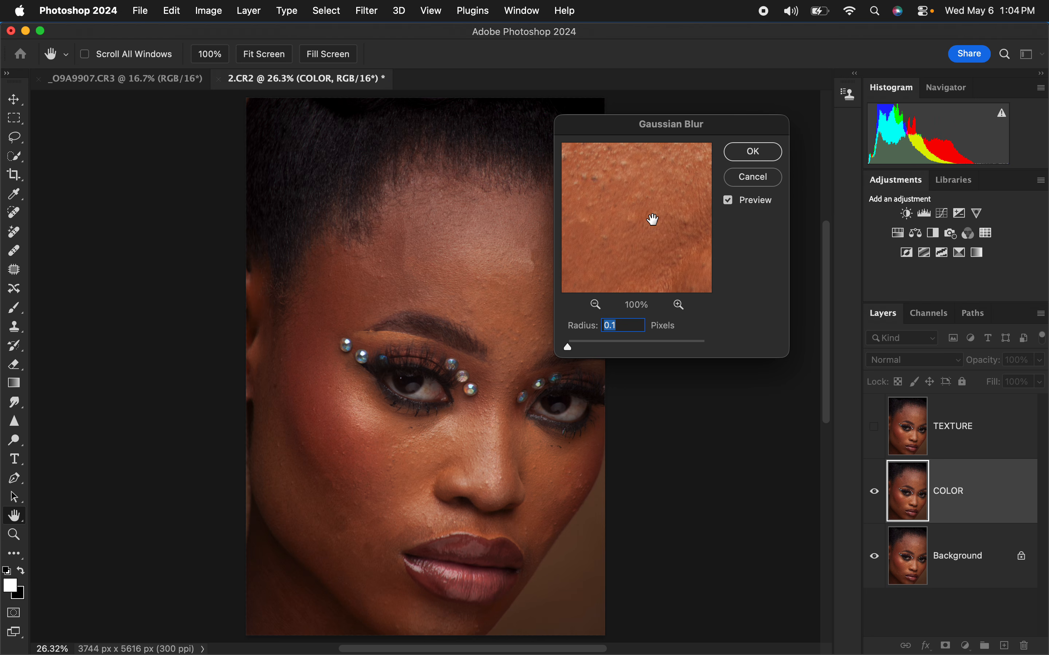
{"action": "left_click", "coordinate": [594, 307]}
{"action": "left_click", "coordinate": [594, 305]}
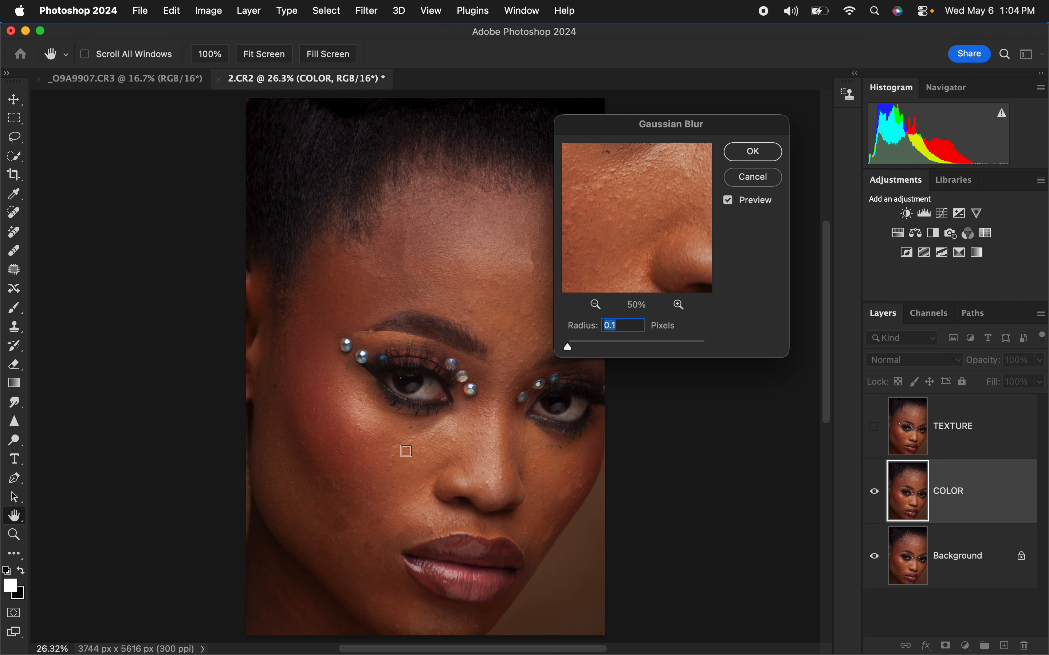
{"action": "left_click", "coordinate": [403, 453]}
{"action": "left_click", "coordinate": [470, 434]}
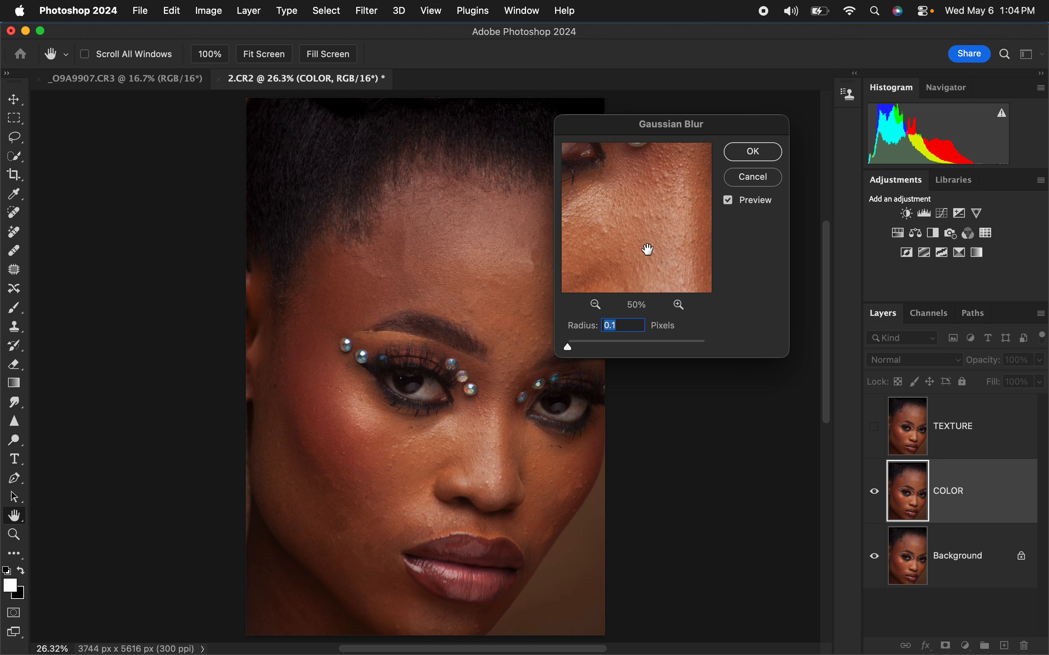
{"action": "left_click_drag", "start_coordinate": [650, 250], "coordinate": [658, 231]}
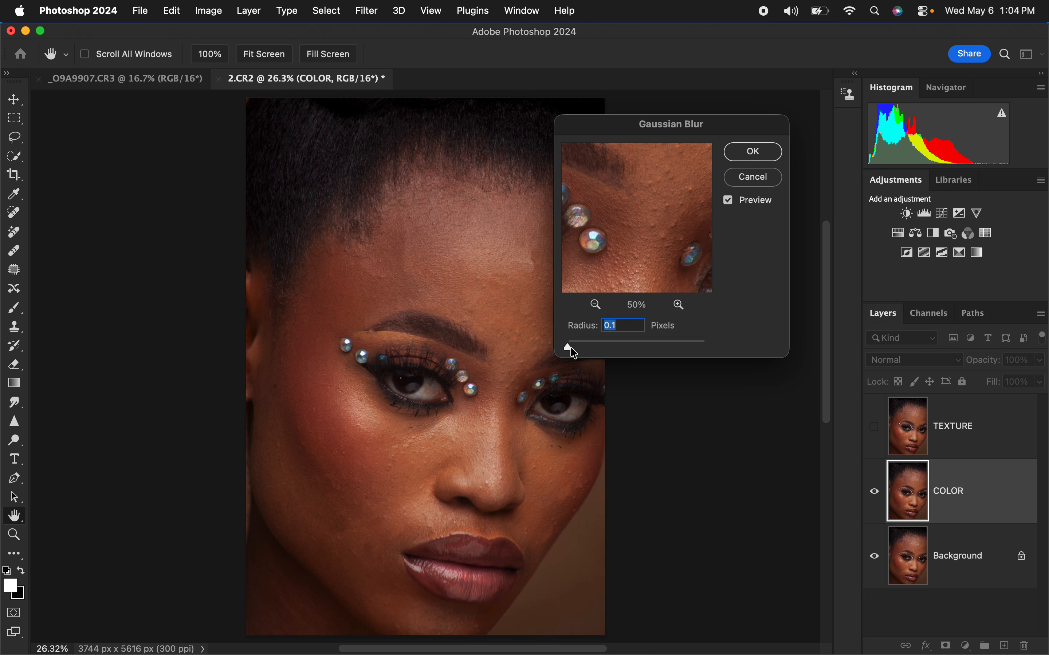
Step: Apply the Gaussian Blur to the COLOR layer with a radius of 13 pixels
{"action": "left_click_drag", "start_coordinate": [572, 350], "coordinate": [626, 350]}
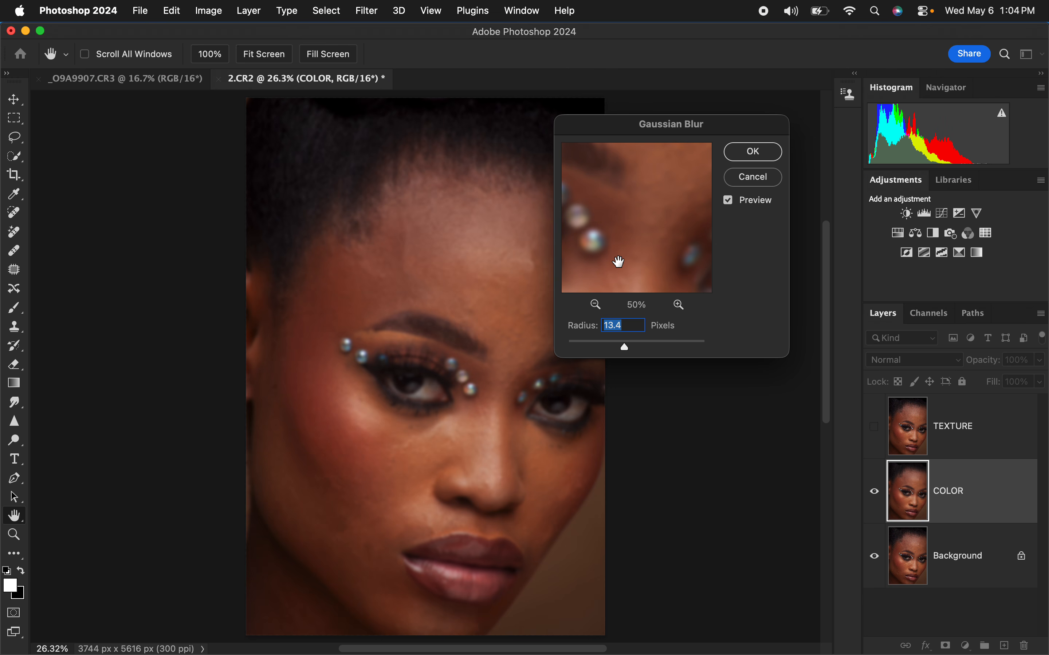
{"action": "type", "text": "1"}
{"action": "mouse_move", "coordinate": [658, 261]}
{"action": "left_mouse_down"}
{"action": "mouse_move", "coordinate": [652, 211]}
{"action": "mouse_move", "coordinate": [658, 228]}
{"action": "mouse_move", "coordinate": [646, 243]}
{"action": "mouse_move", "coordinate": [658, 260]}
{"action": "mouse_move", "coordinate": [657, 245]}
{"action": "left_mouse_up"}
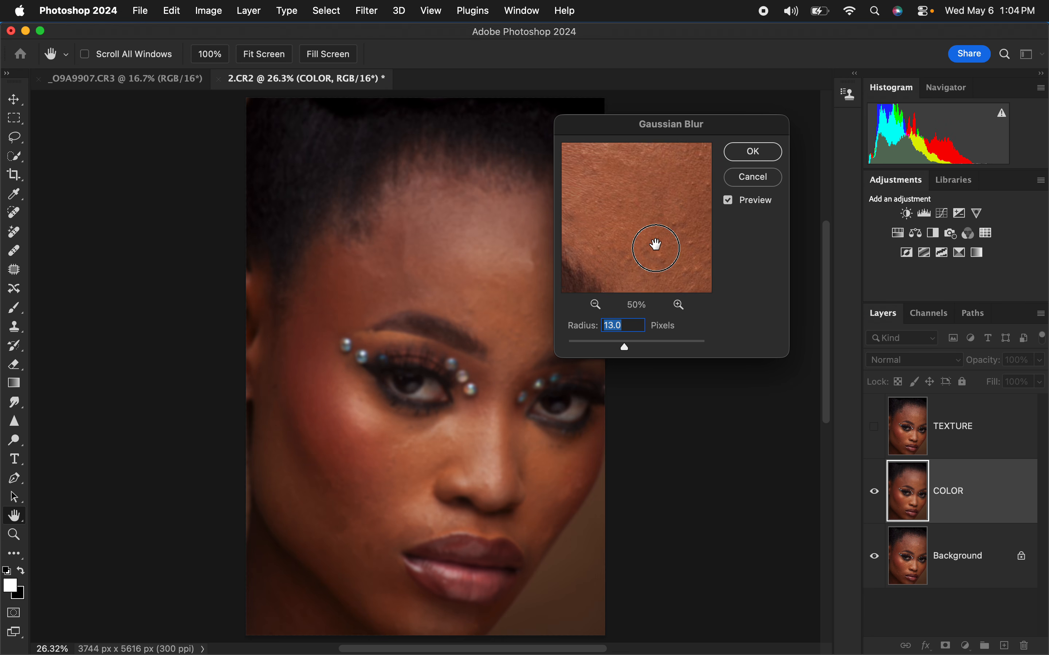
{"action": "left_click", "coordinate": [759, 159]}
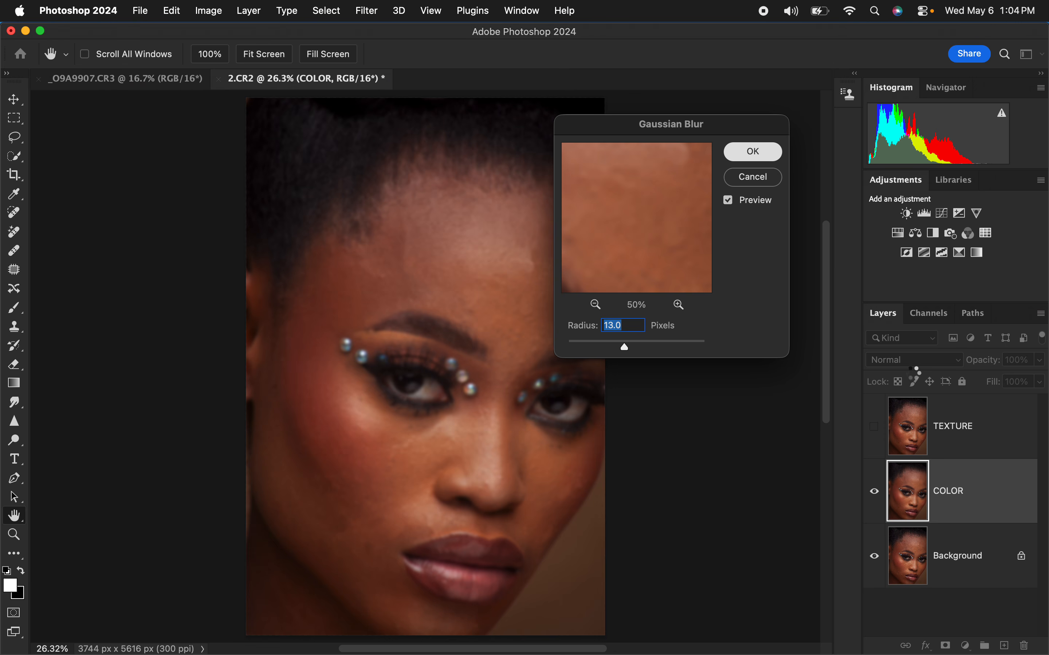
Step: Select the TEXTURE layer and make it visible again
{"action": "left_click", "coordinate": [979, 441]}
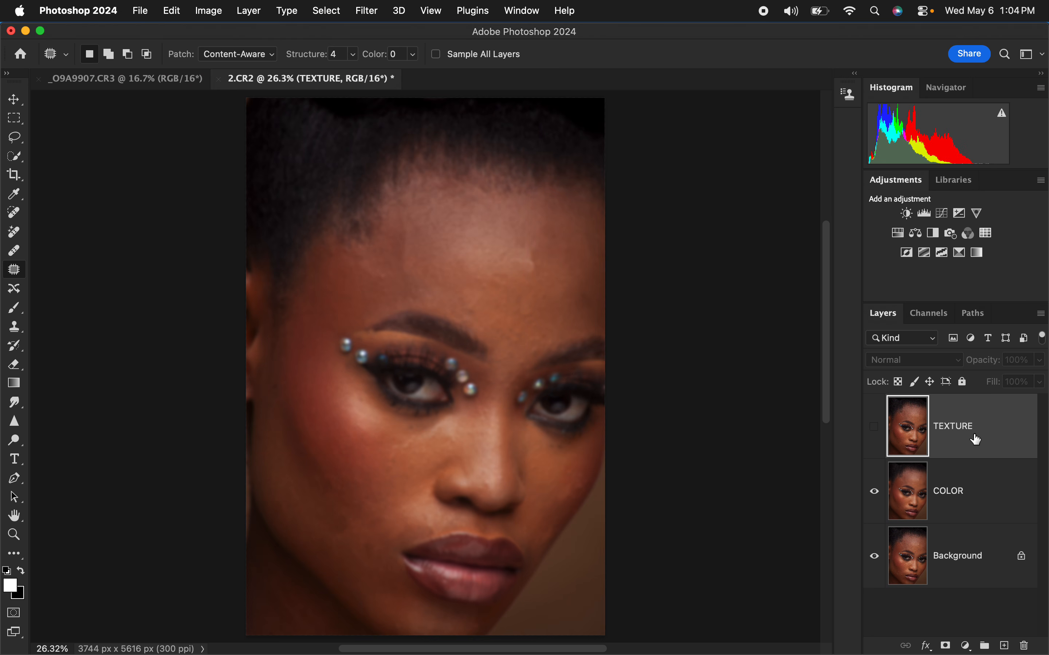
{"action": "left_click", "coordinate": [876, 431]}
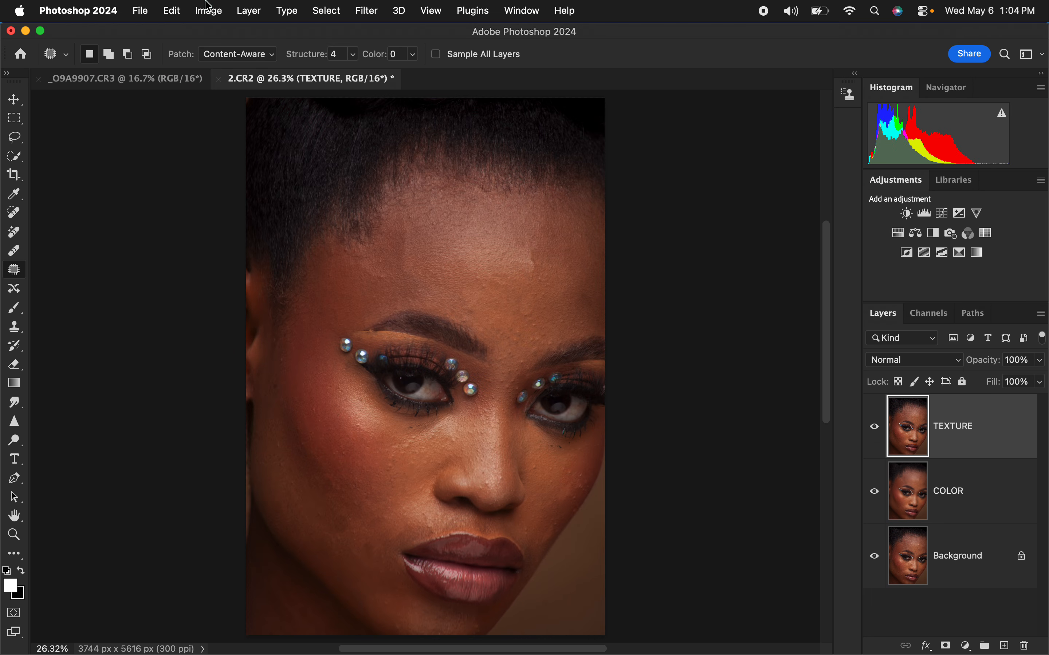
Step: Use Apply Image on the TEXTURE layer with COLOR as the source layer, Invert on, Add blending, scale 2 and offset 0
{"action": "left_click", "coordinate": [209, 10]}
{"action": "left_click", "coordinate": [247, 242]}
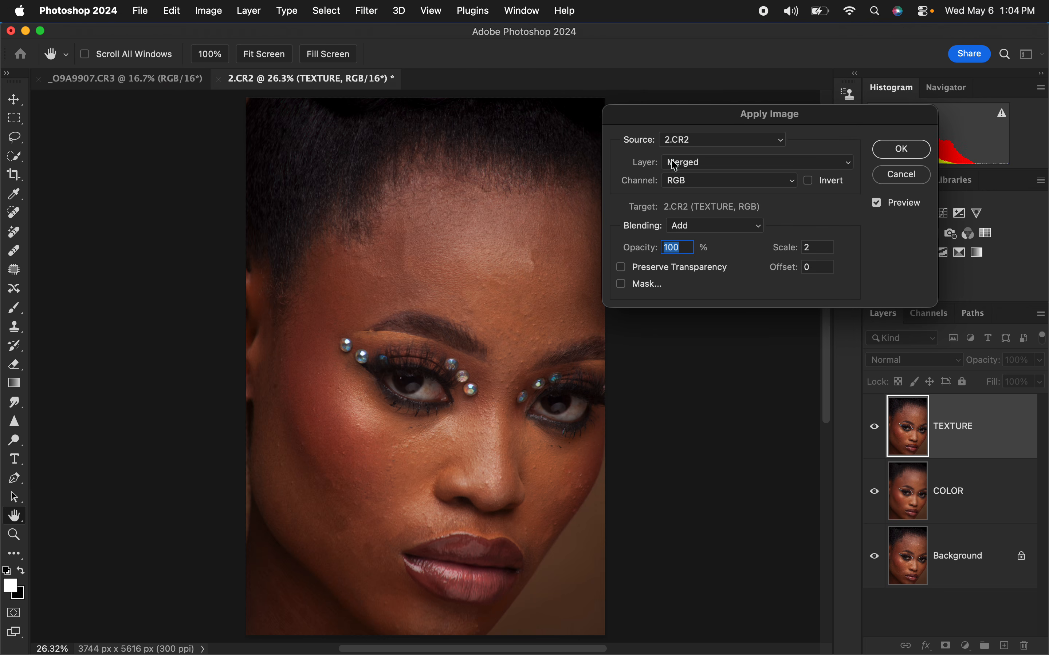
{"action": "left_click", "coordinate": [718, 166]}
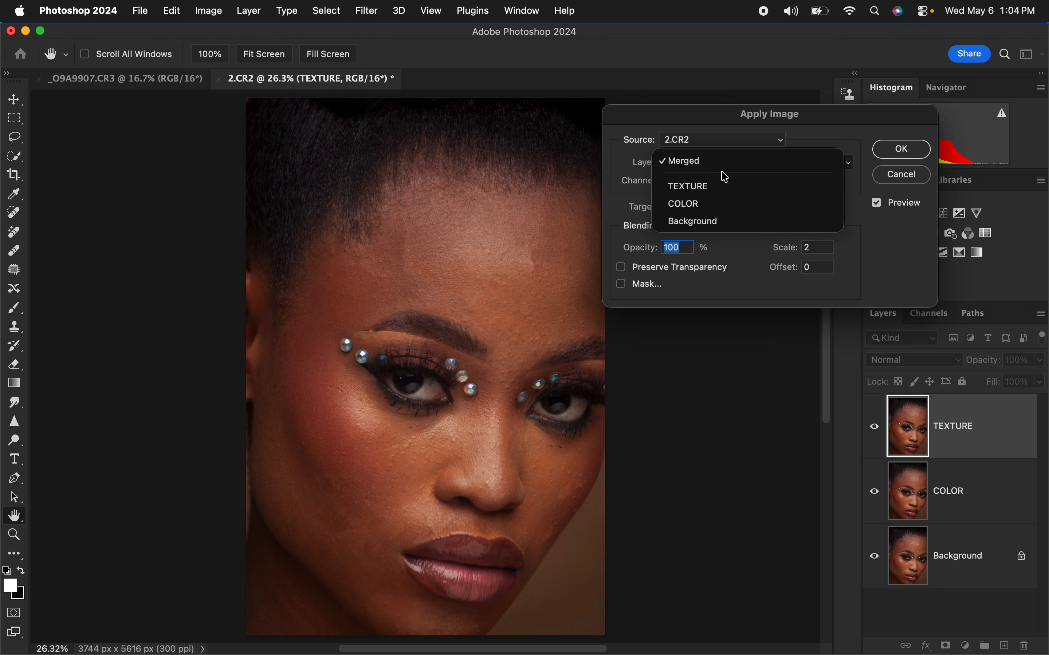
{"action": "left_click", "coordinate": [728, 207]}
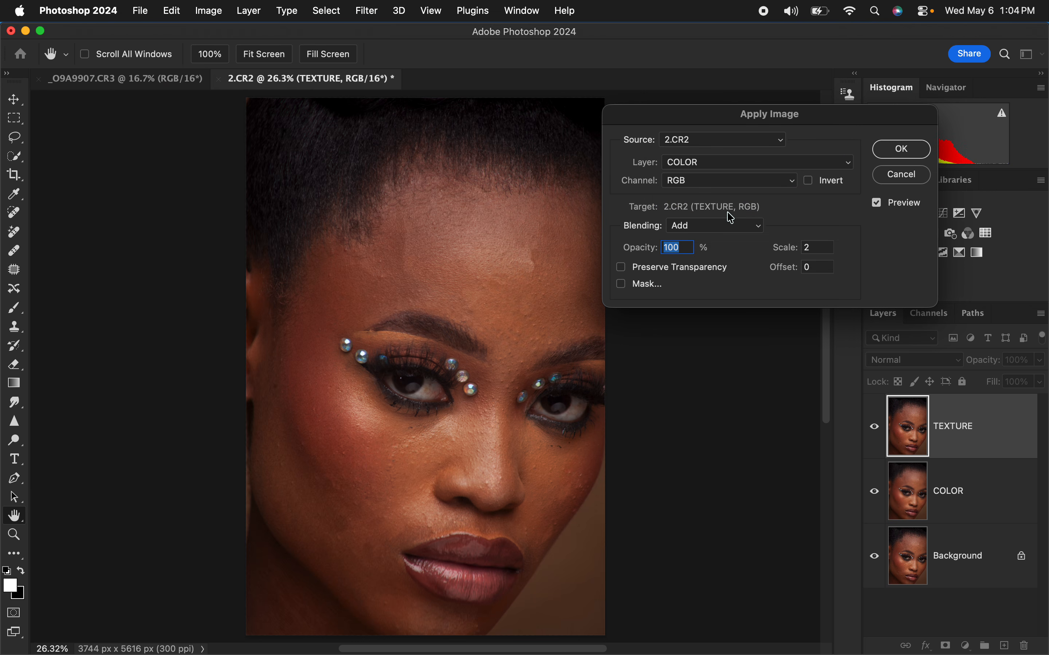
{"action": "left_click", "coordinate": [693, 227]}
{"action": "left_click", "coordinate": [699, 231]}
{"action": "left_click", "coordinate": [812, 183]}
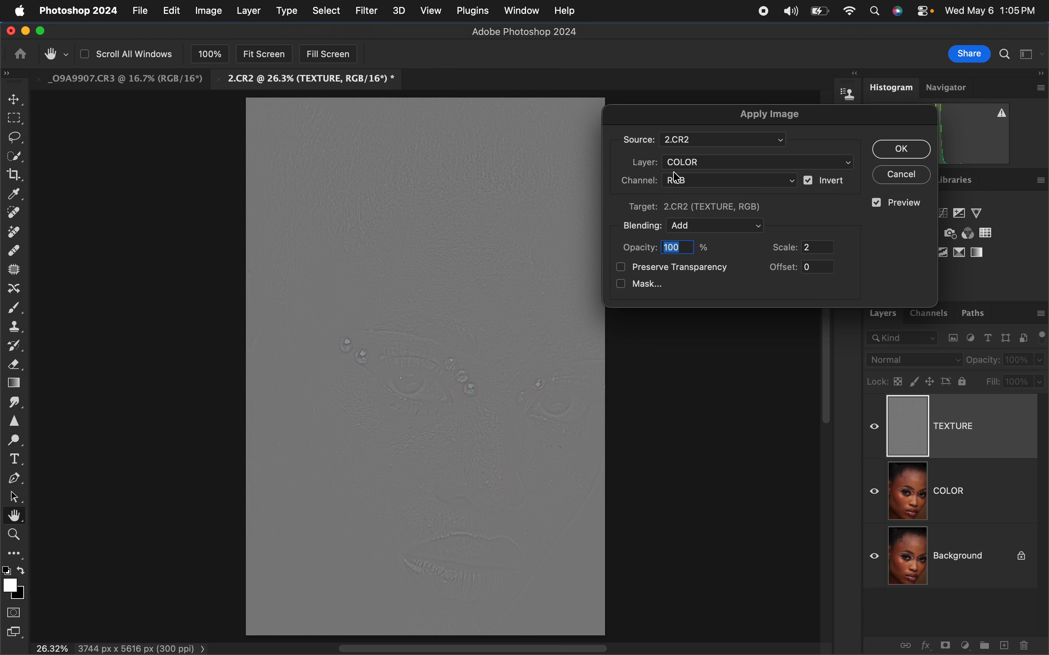
Step: Compare the non-inverted Subtract variant with scale 2 and offset 128, returning to inverted Add blending with offset 0
{"action": "left_click", "coordinate": [810, 182]}
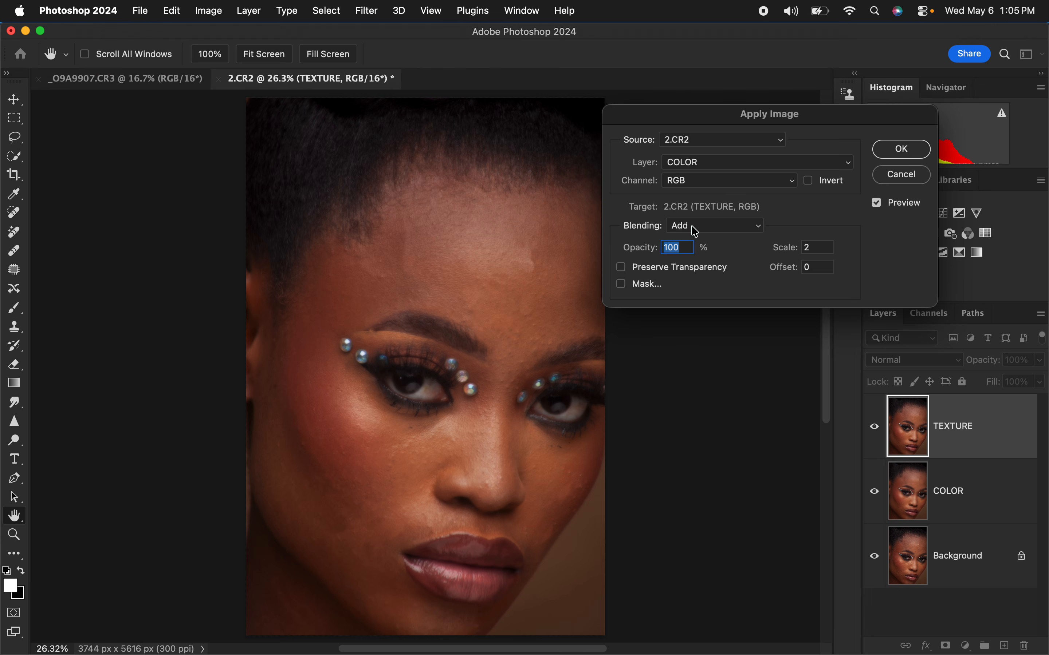
{"action": "left_click", "coordinate": [695, 232]}
{"action": "left_click", "coordinate": [693, 240]}
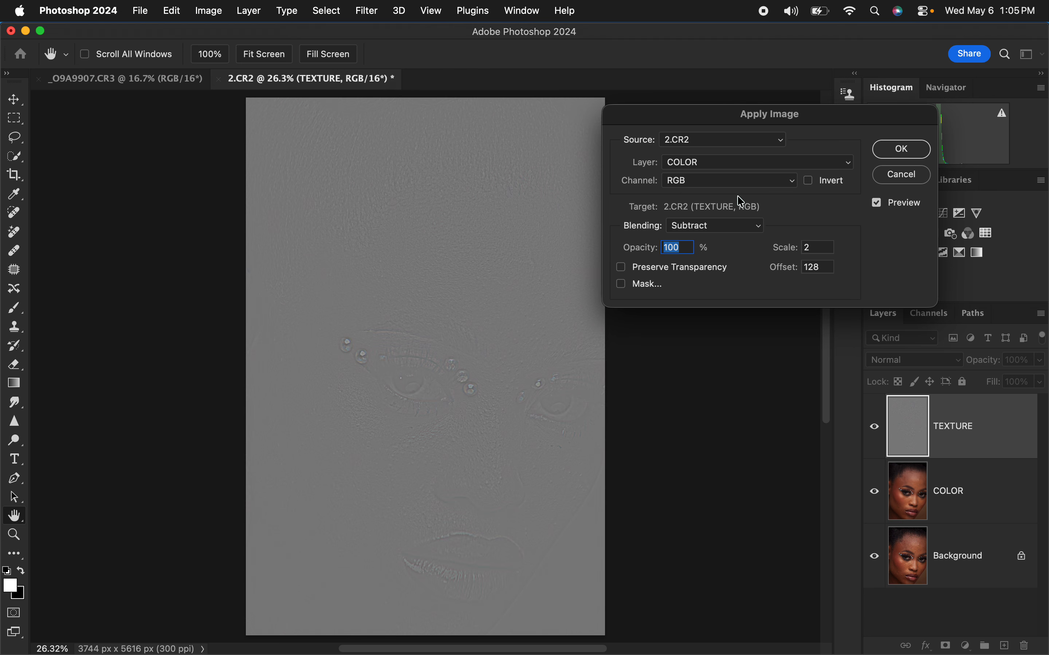
{"action": "left_click", "coordinate": [807, 182]}
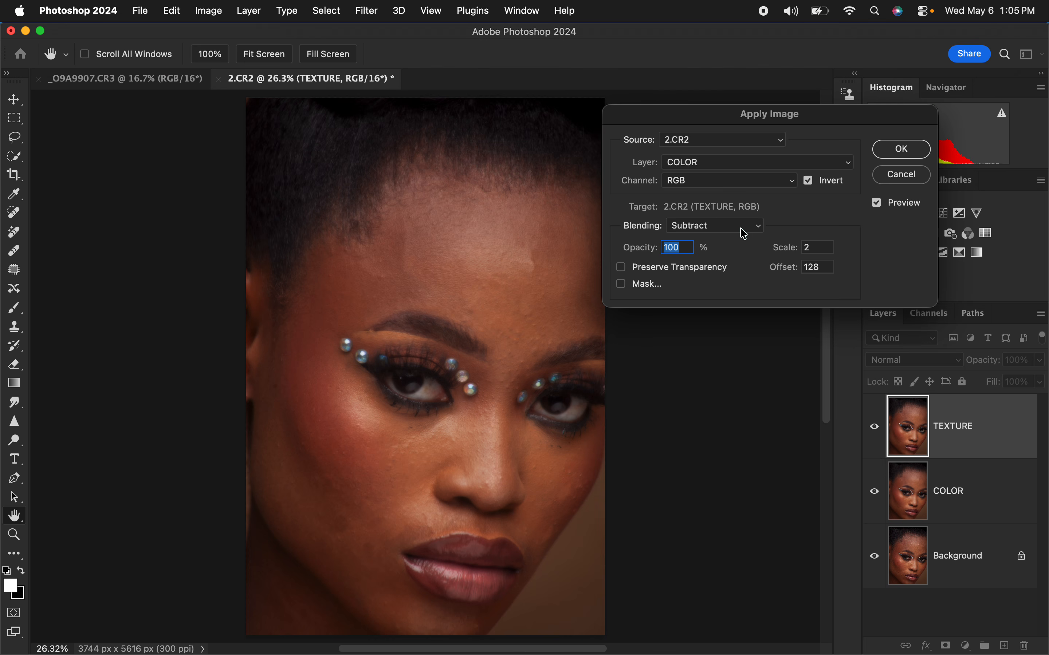
{"action": "left_click", "coordinate": [739, 226]}
{"action": "left_click", "coordinate": [732, 216]}
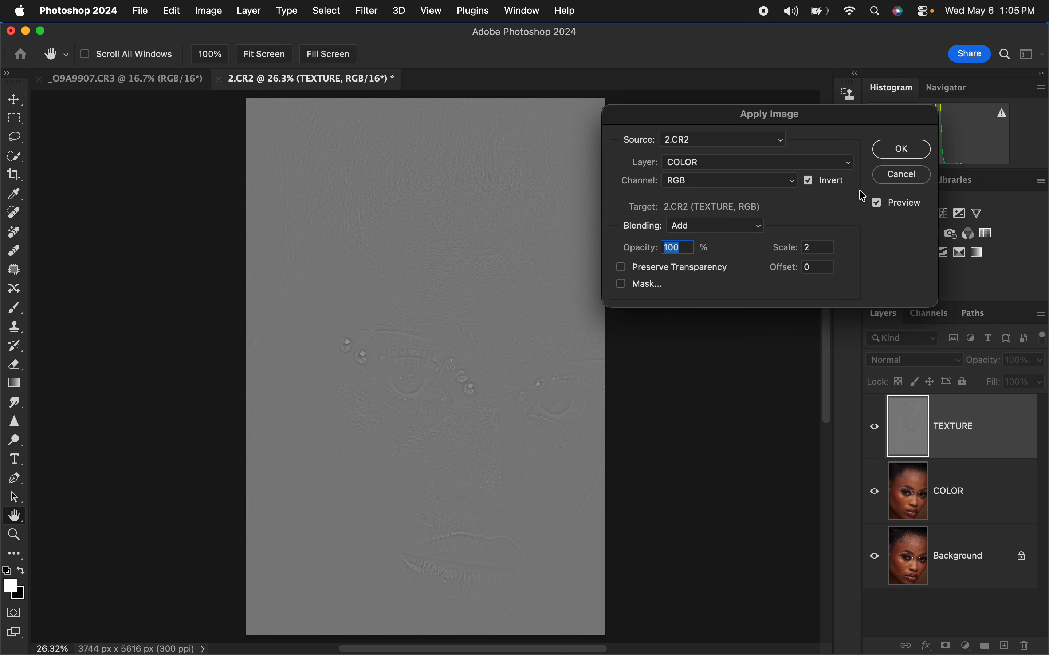
Step: Confirm the Apply Image settings and set the TEXTURE layer's blend mode to Linear Light
{"action": "left_click", "coordinate": [903, 150]}
{"action": "left_click", "coordinate": [908, 358]}
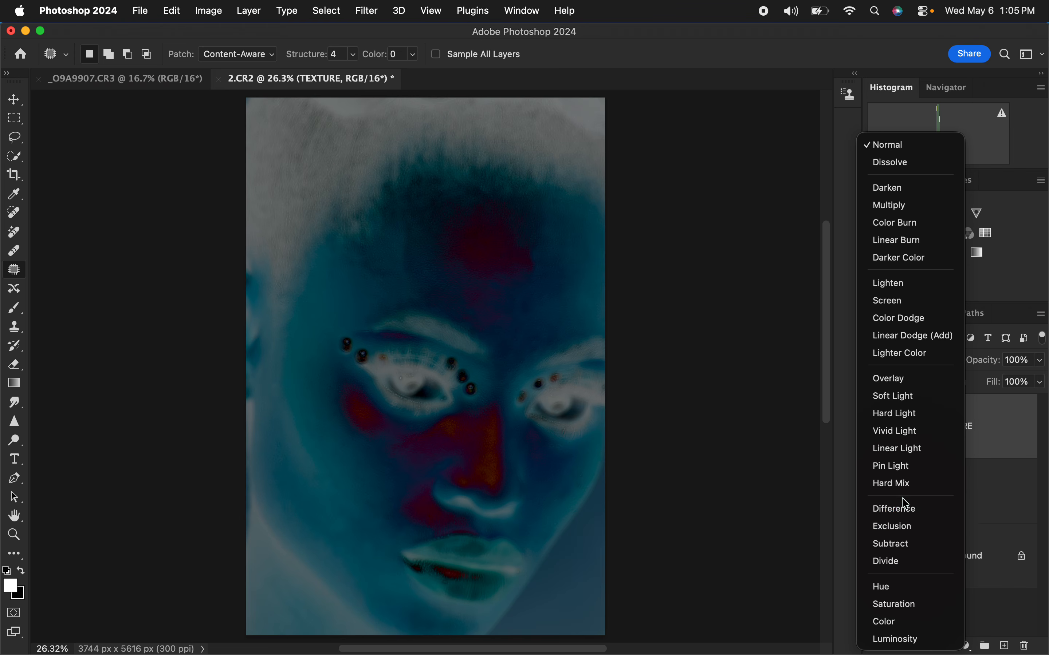
{"action": "left_click", "coordinate": [900, 448]}
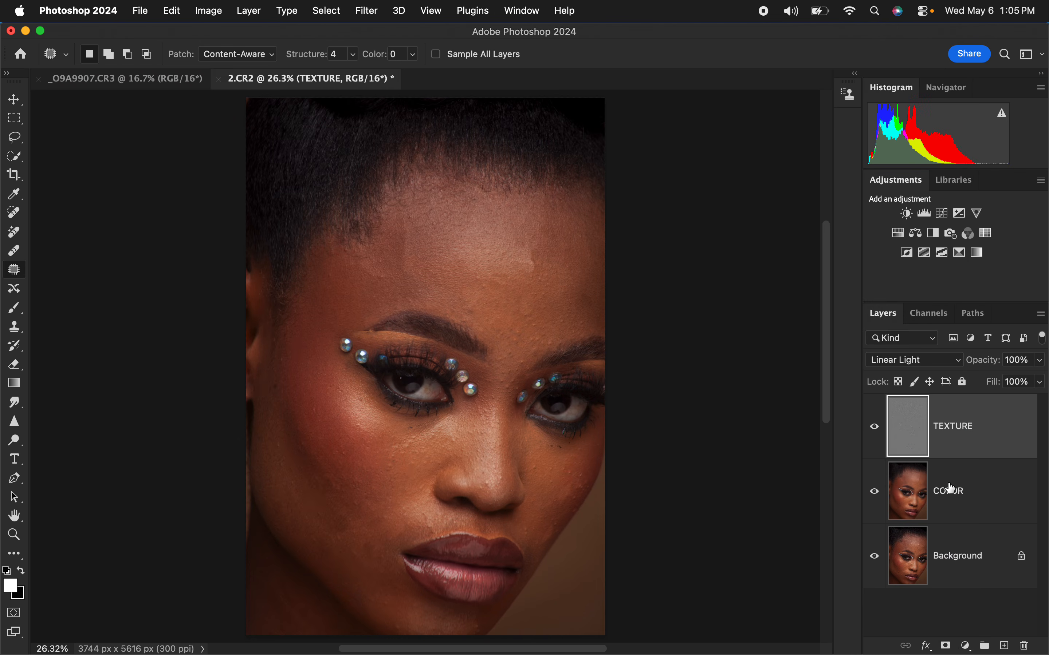
Step: Group the TEXTURE and COLOR layers, name the group FS and expand it
{"action": "left_click", "coordinate": [963, 498]}
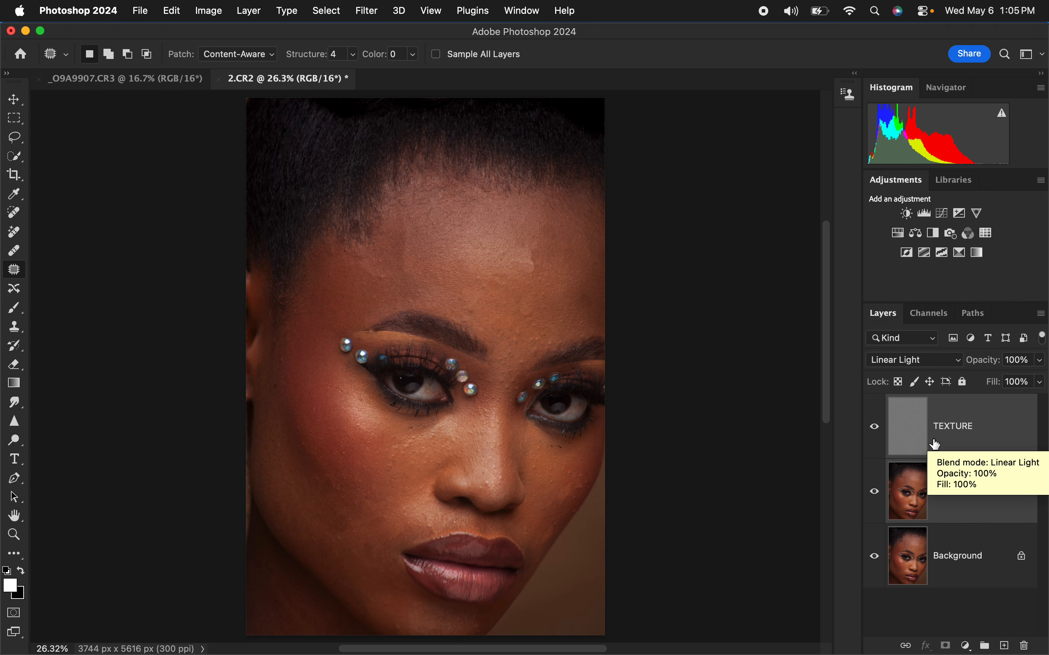
{"action": "key", "text": "super+g"}
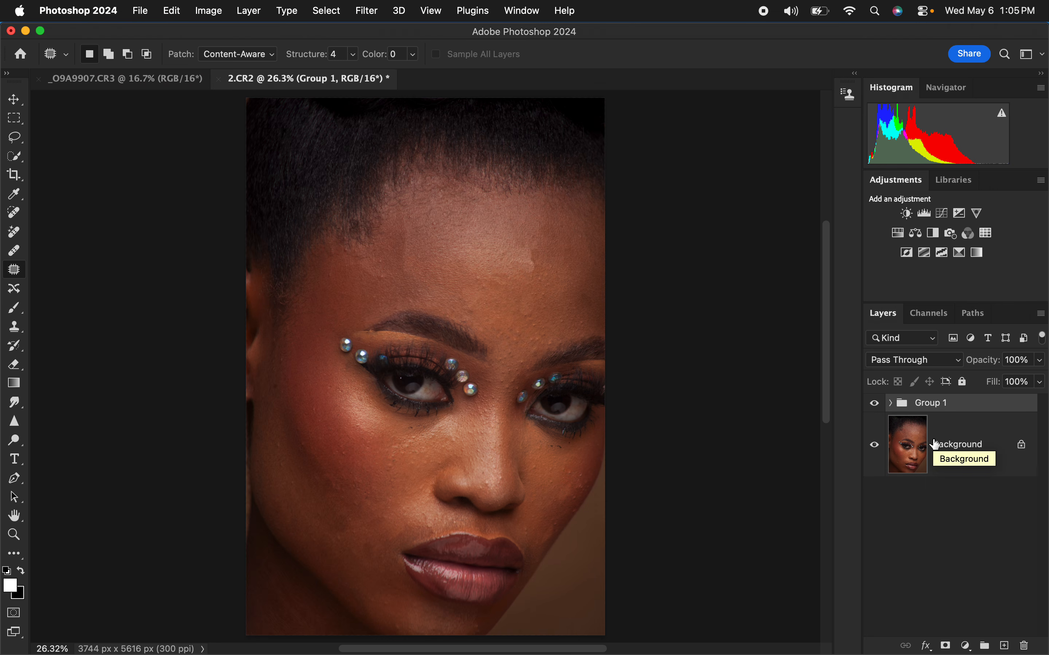
{"action": "double_click", "coordinate": [930, 404]}
{"action": "type", "text": "FS"}
{"action": "key", "text": "Return"}
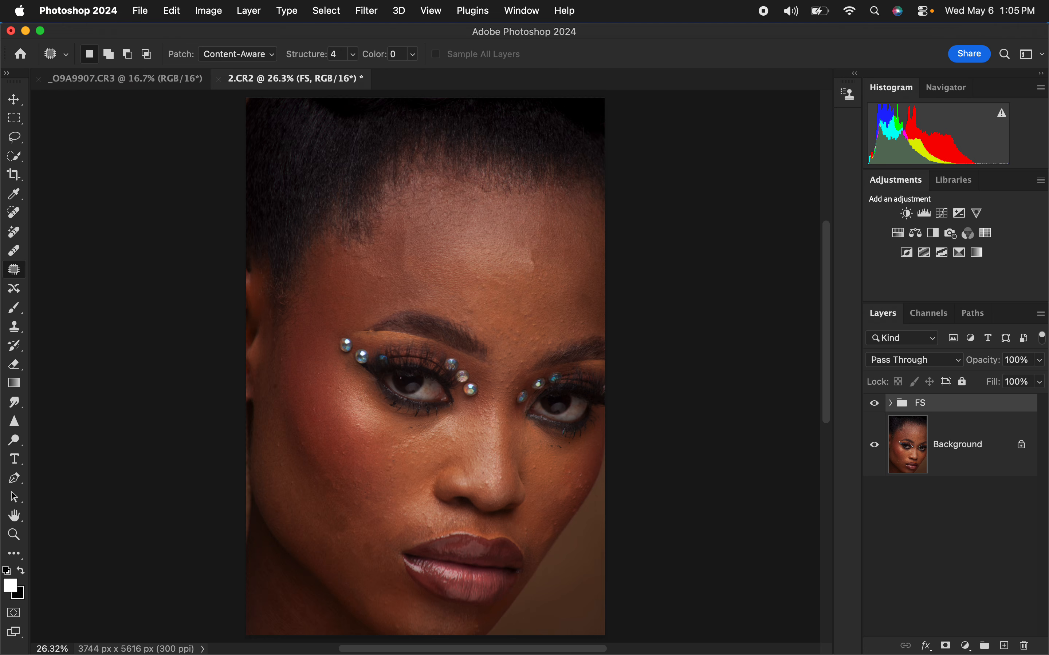
{"action": "left_click", "coordinate": [892, 404]}
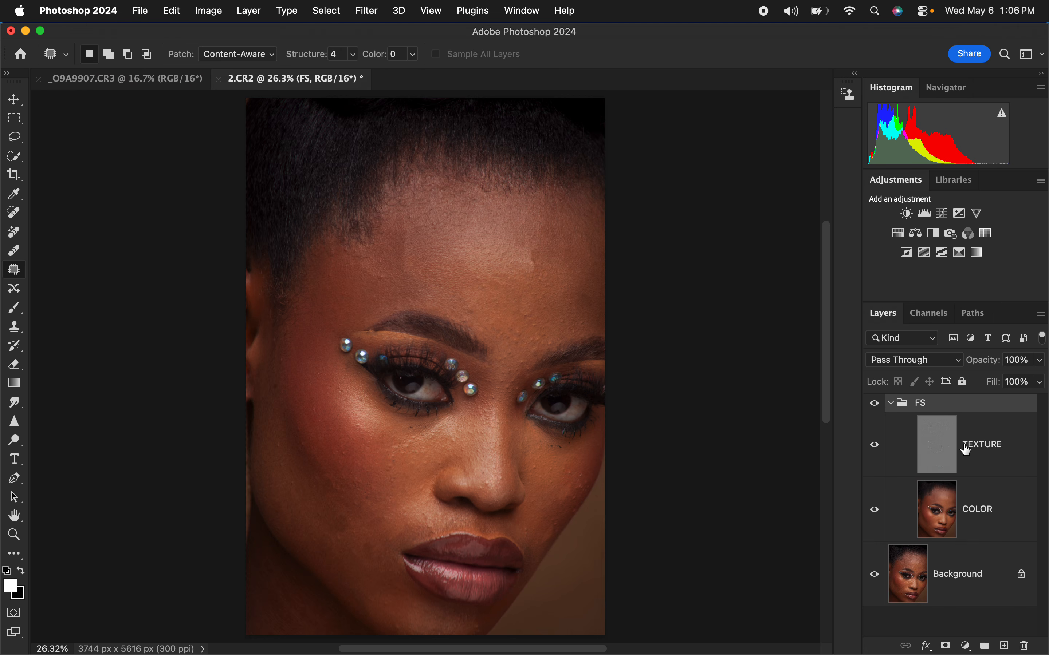
Step: Hide the TEXTURE layer and choose the Mixer Brush tool for work on the COLOR layer
{"action": "left_click", "coordinate": [972, 519]}
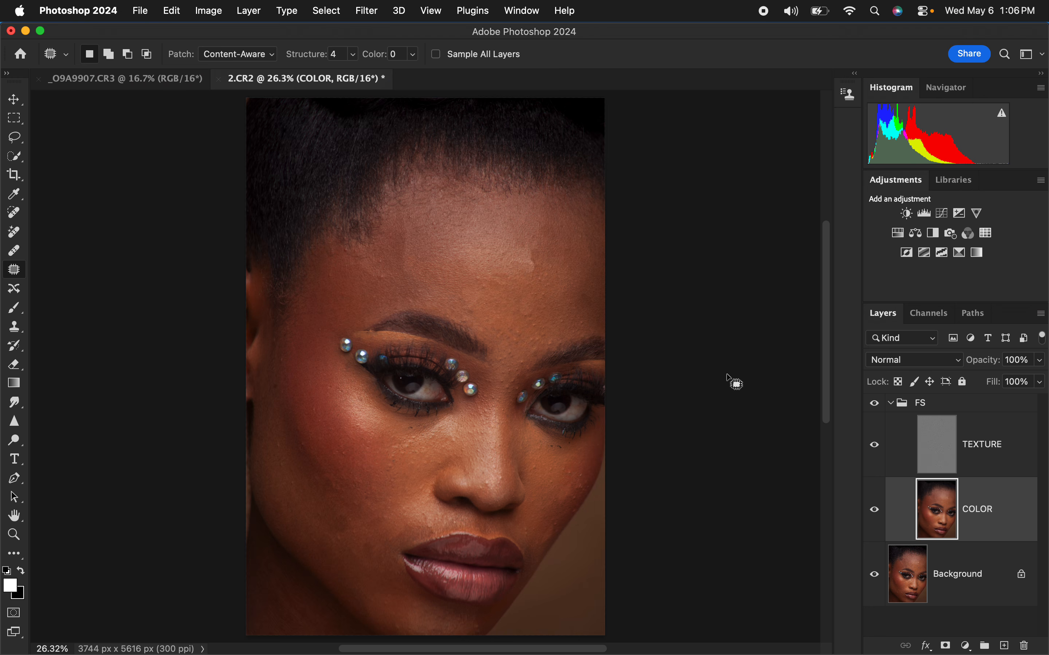
{"action": "left_click", "coordinate": [14, 138]}
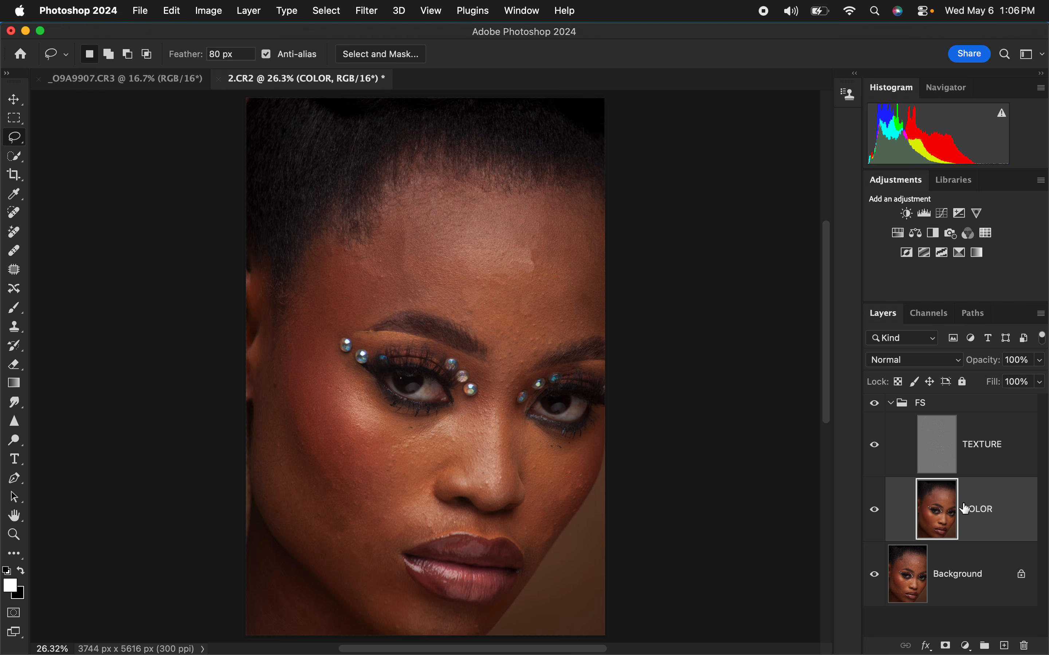
{"action": "left_click", "coordinate": [874, 446]}
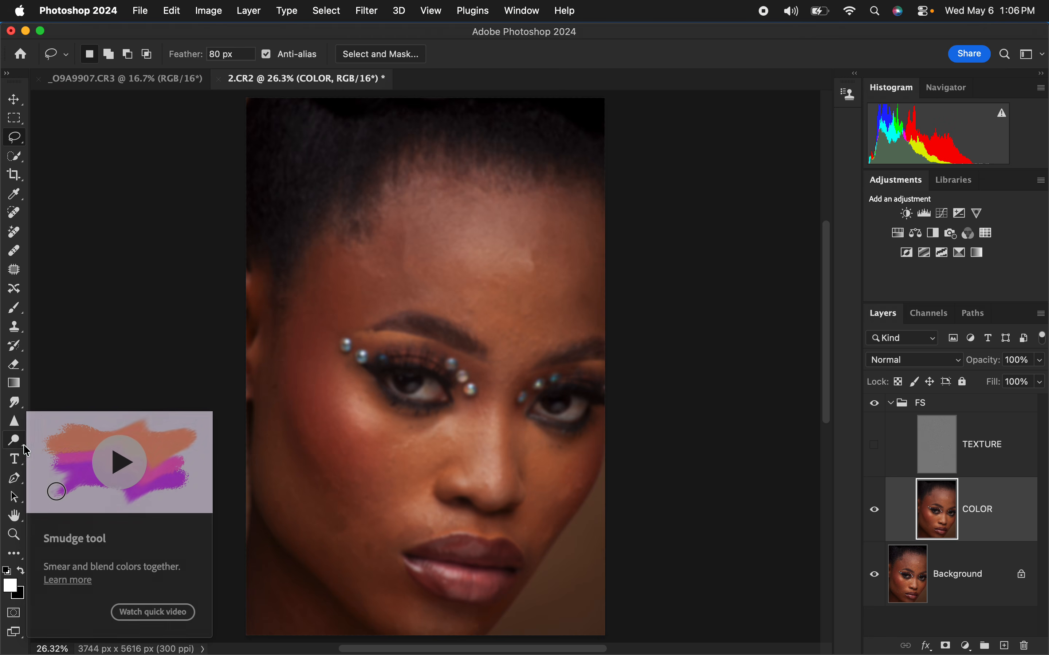
{"action": "left_click", "coordinate": [13, 316]}
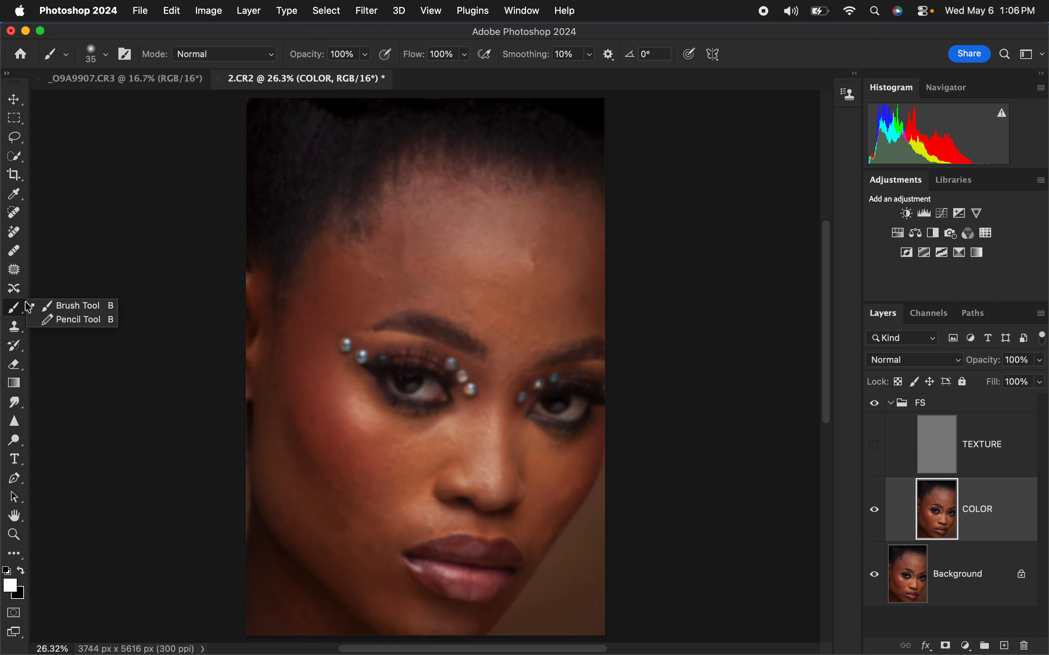
{"action": "left_click", "coordinate": [14, 556]}
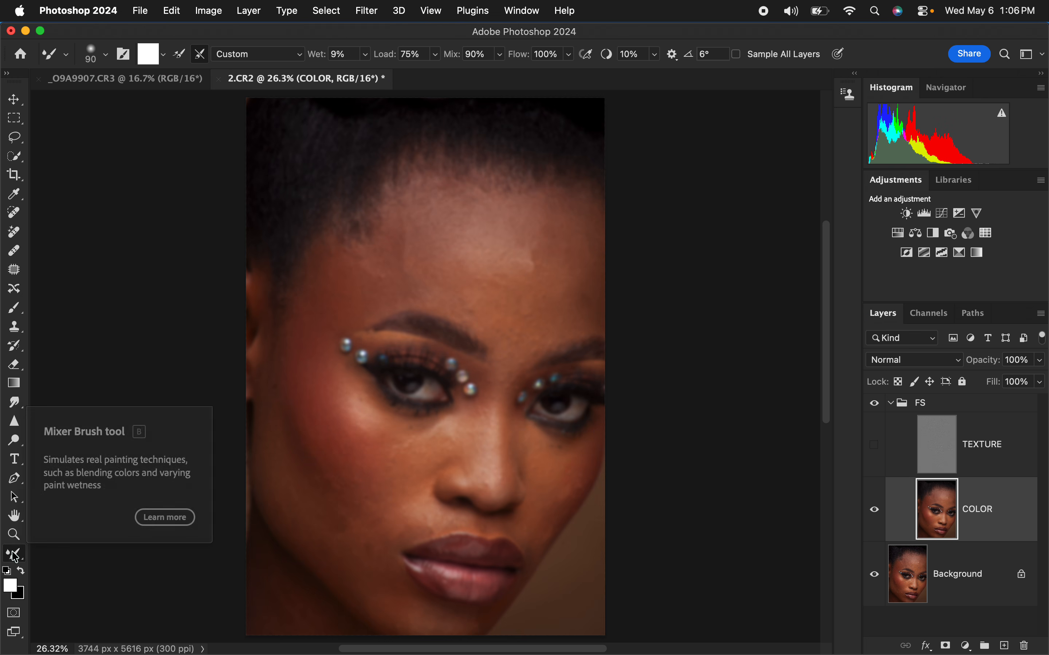
{"action": "left_click", "coordinate": [14, 553]}
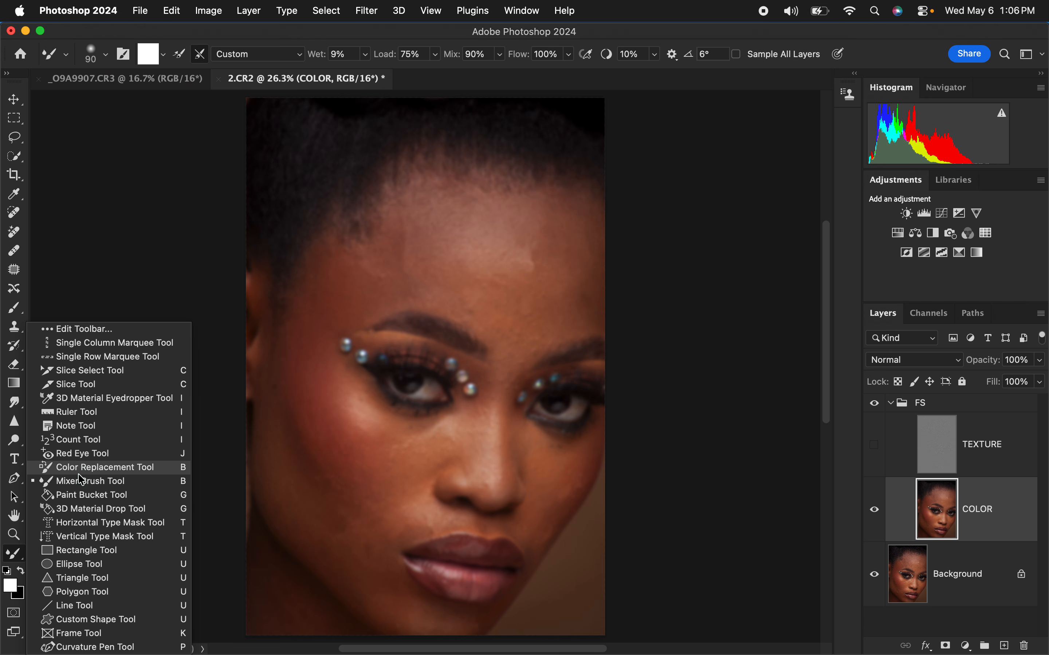
{"action": "left_click", "coordinate": [170, 36]}
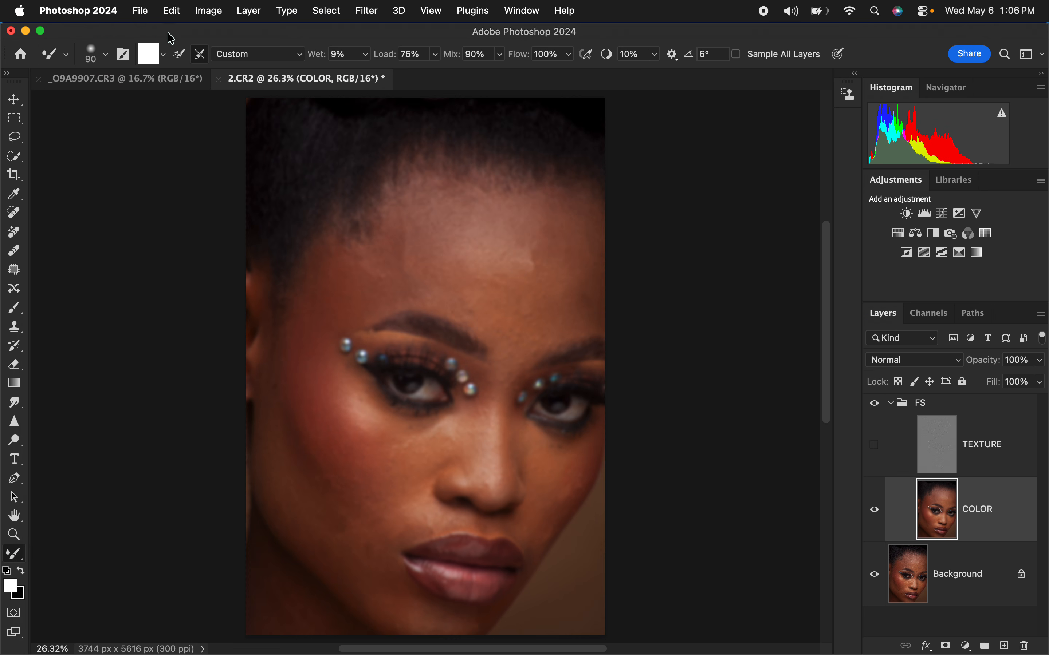
Step: Clean the loaded paint from the Soft Round mixer brush, with cleaning after each stroke enabled
{"action": "left_click", "coordinate": [106, 59]}
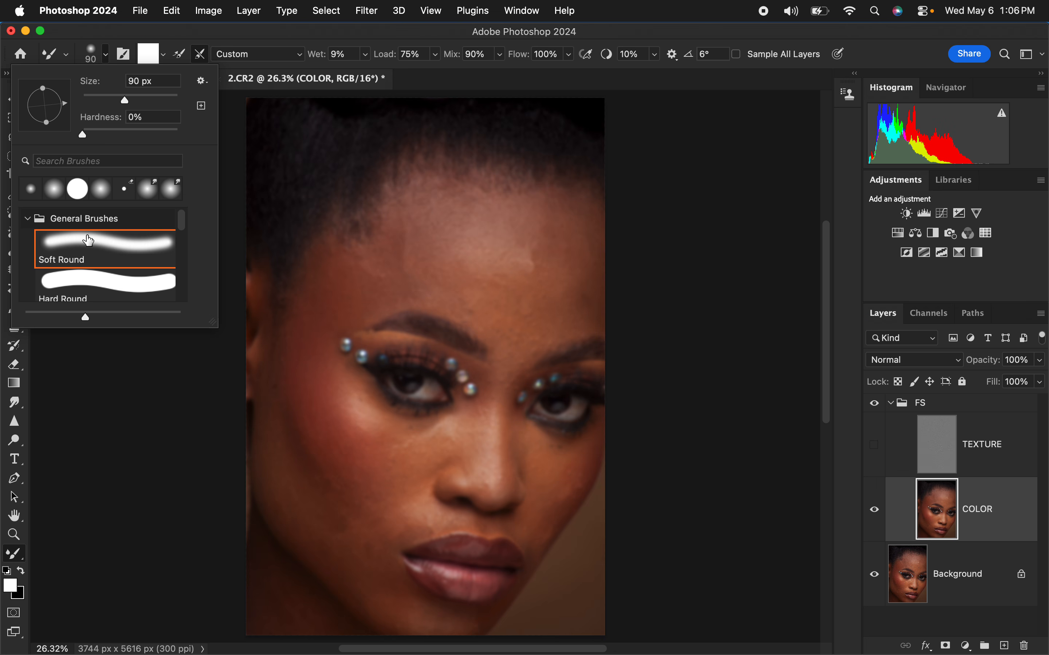
{"action": "left_click", "coordinate": [171, 38]}
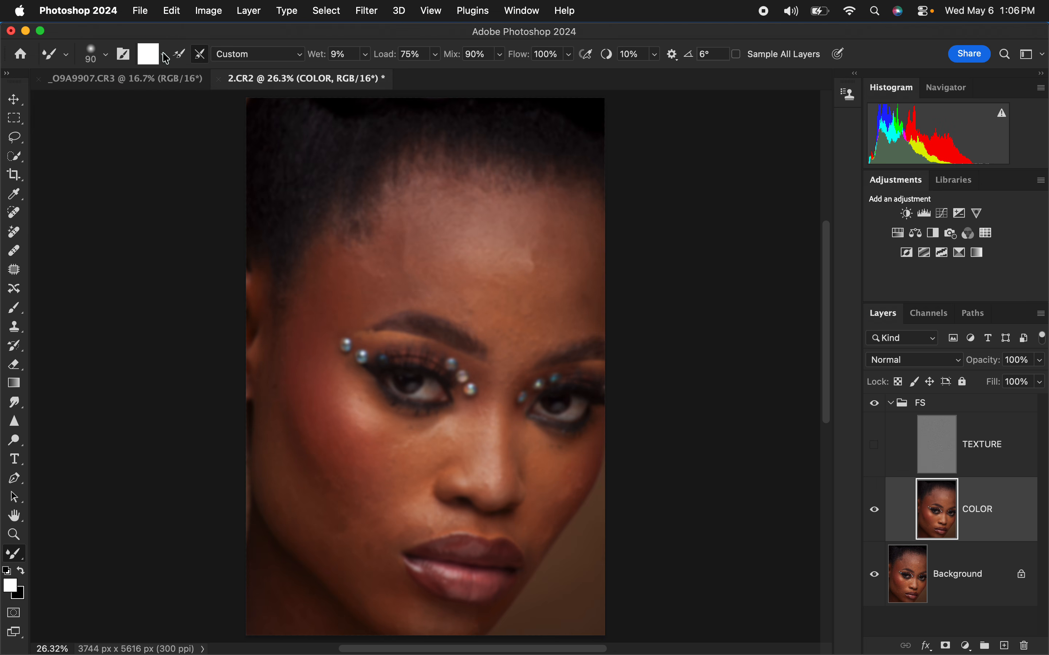
{"action": "left_click", "coordinate": [163, 55]}
{"action": "left_click", "coordinate": [172, 91]}
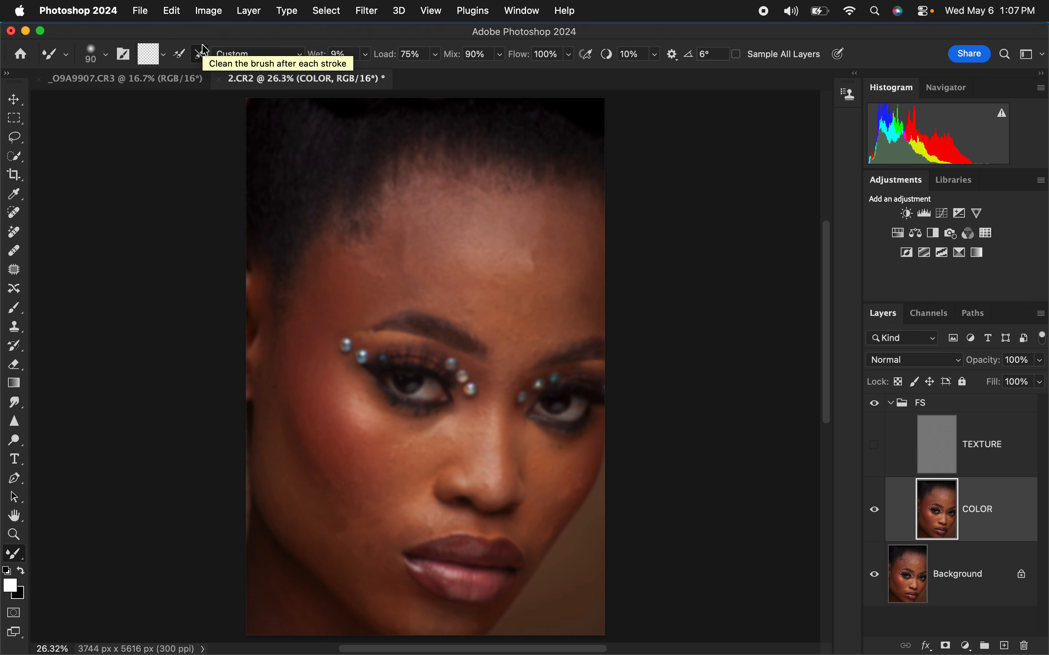
{"action": "left_click", "coordinate": [200, 53]}
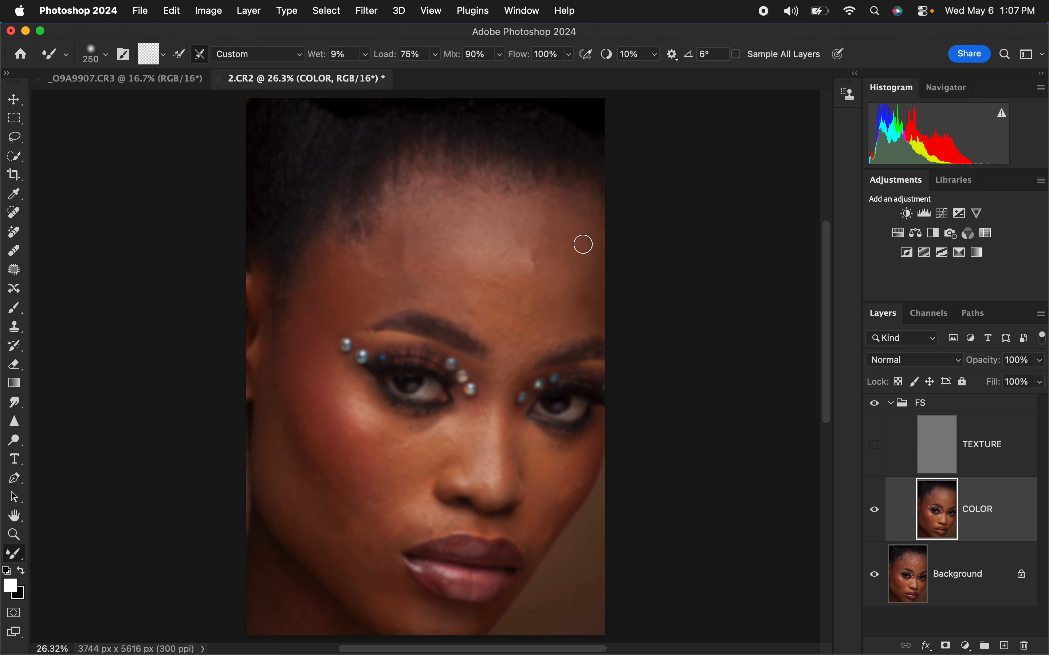
Step: Enlarge the mixer brush to 700 px and blend the skin tones on the right side of the forehead
{"action": "key", "text": "bracketright"}
{"action": "key", "text": "bracketright"}
{"action": "key", "text": "super+equal"}
{"action": "key", "text": "super+equal"}
{"action": "key", "text": "super+equal"}
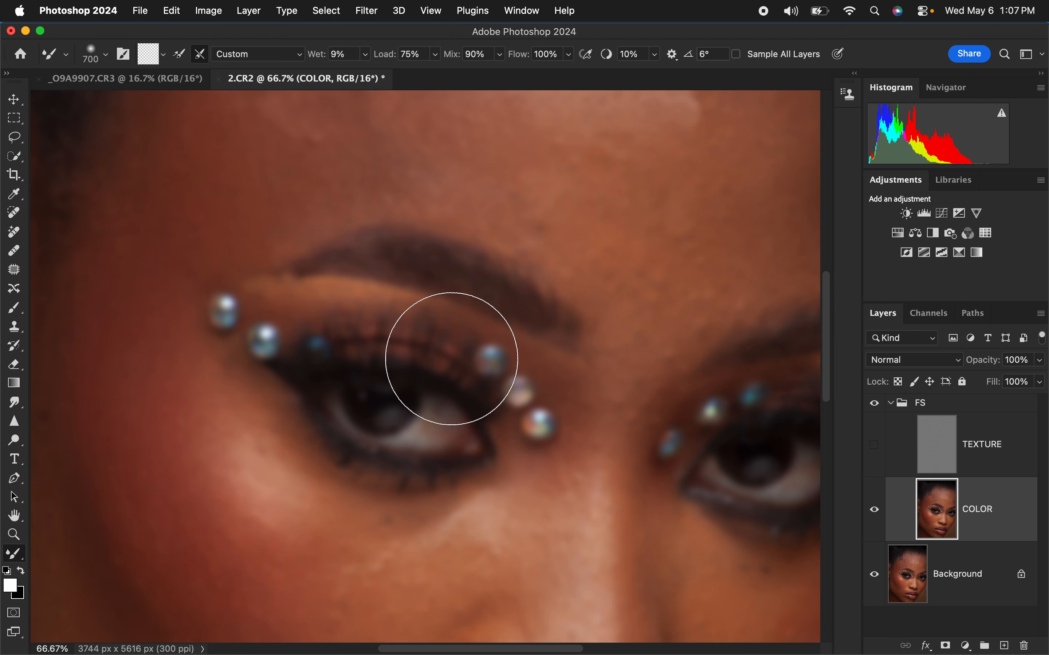
{"action": "key", "text": "super+minus"}
{"action": "key", "text": "super+minus"}
{"action": "key", "text": "super+minus"}
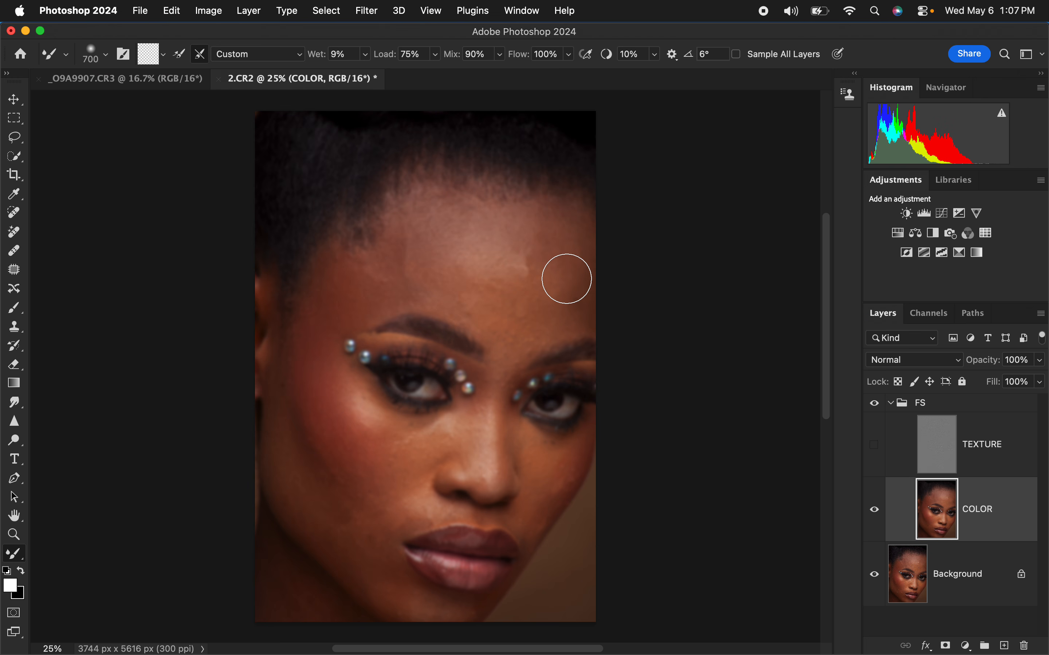
{"action": "key", "text": "bracketleft"}
{"action": "key", "text": "bracketleft"}
{"action": "key", "text": "bracketright"}
{"action": "key", "text": "bracketright"}
{"action": "key", "text": "bracketright"}
{"action": "key", "text": "bracketright"}
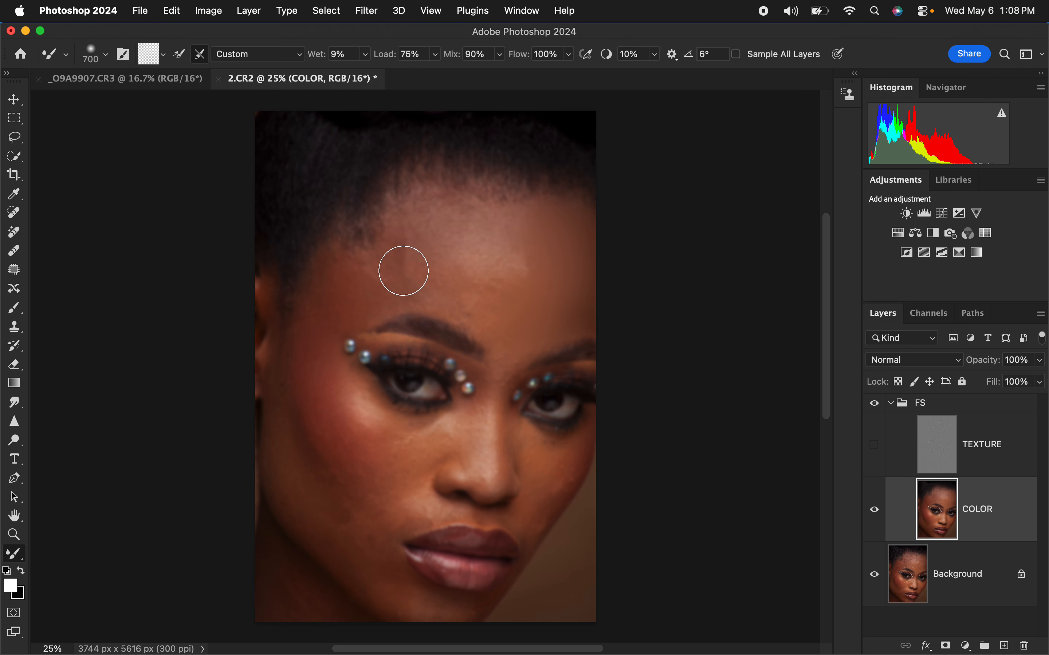
Step: Reduce the mixer brush to 500 px and smooth the blotchy tones across the left and centre of the forehead
{"action": "key", "text": "bracketleft"}
{"action": "key", "text": "bracketleft"}
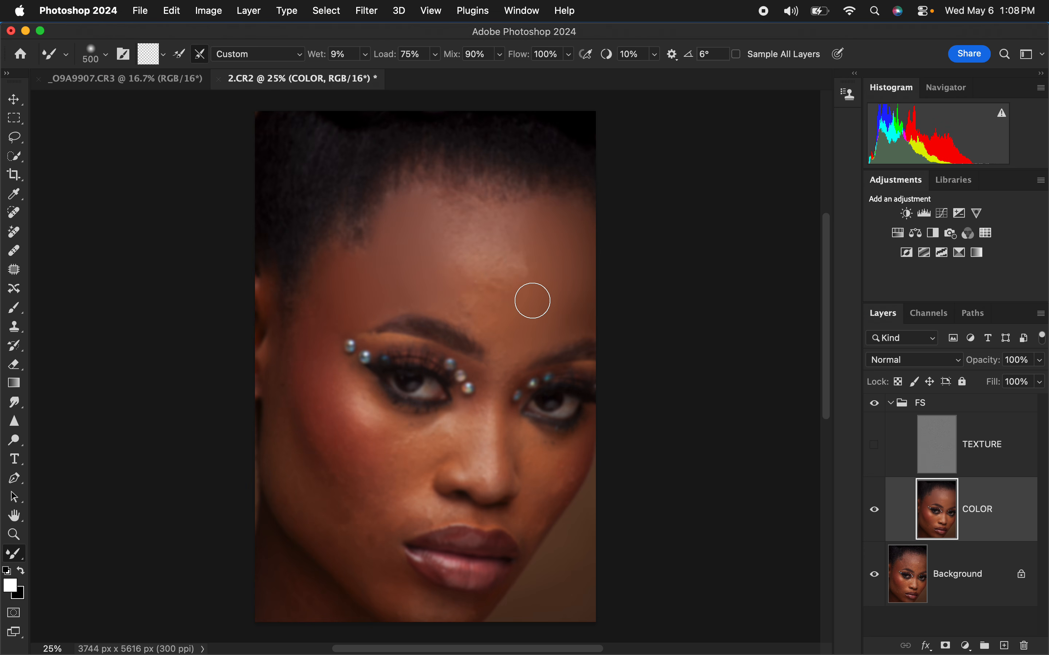
{"action": "mouse_move", "coordinate": [470, 228]}
{"action": "left_mouse_down"}
{"action": "mouse_move", "coordinate": [463, 260]}
{"action": "mouse_move", "coordinate": [461, 236]}
{"action": "mouse_move", "coordinate": [477, 275]}
{"action": "mouse_move", "coordinate": [498, 223]}
{"action": "mouse_move", "coordinate": [491, 273]}
{"action": "mouse_move", "coordinate": [507, 228]}
{"action": "mouse_move", "coordinate": [491, 271]}
{"action": "mouse_move", "coordinate": [502, 304]}
{"action": "mouse_move", "coordinate": [467, 306]}
{"action": "mouse_move", "coordinate": [529, 278]}
{"action": "mouse_move", "coordinate": [507, 325]}
{"action": "mouse_move", "coordinate": [522, 354]}
{"action": "mouse_move", "coordinate": [518, 325]}
{"action": "left_mouse_up"}
{"action": "left_click_drag", "start_coordinate": [524, 236], "coordinate": [522, 281]}
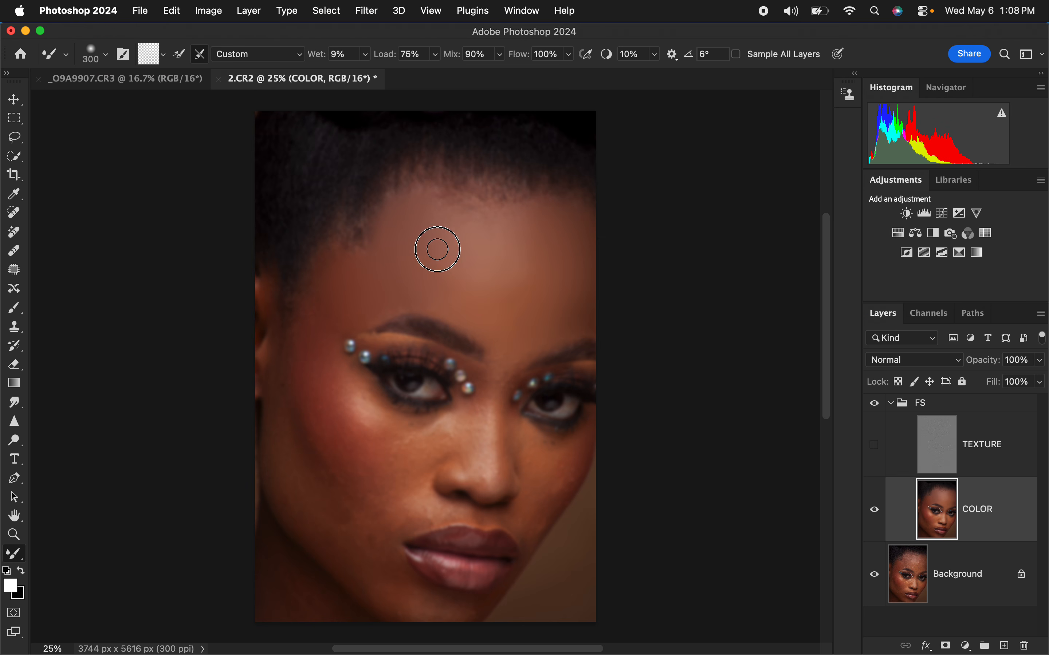
Step: Blend the skin tones of the left temple and left cheek on the COLOR layer, resizing the mixer brush to 400 px
{"action": "mouse_move", "coordinate": [437, 250]}
{"action": "left_mouse_down"}
{"action": "mouse_move", "coordinate": [436, 213]}
{"action": "mouse_move", "coordinate": [449, 260]}
{"action": "mouse_move", "coordinate": [494, 295]}
{"action": "mouse_move", "coordinate": [467, 285]}
{"action": "mouse_move", "coordinate": [528, 282]}
{"action": "mouse_move", "coordinate": [528, 220]}
{"action": "mouse_move", "coordinate": [522, 285]}
{"action": "mouse_move", "coordinate": [569, 288]}
{"action": "mouse_move", "coordinate": [560, 329]}
{"action": "mouse_move", "coordinate": [560, 311]}
{"action": "mouse_move", "coordinate": [559, 328]}
{"action": "mouse_move", "coordinate": [588, 285]}
{"action": "mouse_move", "coordinate": [587, 308]}
{"action": "mouse_move", "coordinate": [582, 226]}
{"action": "mouse_move", "coordinate": [583, 322]}
{"action": "mouse_move", "coordinate": [396, 300]}
{"action": "mouse_move", "coordinate": [371, 315]}
{"action": "mouse_move", "coordinate": [366, 268]}
{"action": "mouse_move", "coordinate": [340, 262]}
{"action": "mouse_move", "coordinate": [327, 303]}
{"action": "mouse_move", "coordinate": [320, 273]}
{"action": "mouse_move", "coordinate": [311, 288]}
{"action": "mouse_move", "coordinate": [314, 316]}
{"action": "mouse_move", "coordinate": [387, 345]}
{"action": "mouse_move", "coordinate": [314, 347]}
{"action": "mouse_move", "coordinate": [310, 332]}
{"action": "mouse_move", "coordinate": [316, 391]}
{"action": "mouse_move", "coordinate": [310, 361]}
{"action": "mouse_move", "coordinate": [308, 371]}
{"action": "mouse_move", "coordinate": [317, 395]}
{"action": "mouse_move", "coordinate": [306, 358]}
{"action": "mouse_move", "coordinate": [333, 418]}
{"action": "mouse_move", "coordinate": [358, 452]}
{"action": "mouse_move", "coordinate": [308, 358]}
{"action": "mouse_move", "coordinate": [379, 476]}
{"action": "mouse_move", "coordinate": [325, 392]}
{"action": "mouse_move", "coordinate": [345, 436]}
{"action": "mouse_move", "coordinate": [316, 316]}
{"action": "mouse_move", "coordinate": [324, 415]}
{"action": "mouse_move", "coordinate": [288, 433]}
{"action": "mouse_move", "coordinate": [271, 405]}
{"action": "mouse_move", "coordinate": [330, 496]}
{"action": "mouse_move", "coordinate": [342, 495]}
{"action": "mouse_move", "coordinate": [305, 464]}
{"action": "mouse_move", "coordinate": [364, 521]}
{"action": "mouse_move", "coordinate": [295, 421]}
{"action": "mouse_move", "coordinate": [319, 528]}
{"action": "mouse_move", "coordinate": [309, 502]}
{"action": "mouse_move", "coordinate": [361, 534]}
{"action": "mouse_move", "coordinate": [369, 444]}
{"action": "mouse_move", "coordinate": [360, 475]}
{"action": "mouse_move", "coordinate": [392, 507]}
{"action": "mouse_move", "coordinate": [421, 505]}
{"action": "mouse_move", "coordinate": [362, 433]}
{"action": "mouse_move", "coordinate": [369, 415]}
{"action": "mouse_move", "coordinate": [346, 437]}
{"action": "mouse_move", "coordinate": [344, 464]}
{"action": "mouse_move", "coordinate": [375, 411]}
{"action": "mouse_move", "coordinate": [394, 445]}
{"action": "mouse_move", "coordinate": [388, 437]}
{"action": "mouse_move", "coordinate": [416, 442]}
{"action": "mouse_move", "coordinate": [395, 447]}
{"action": "mouse_move", "coordinate": [433, 444]}
{"action": "mouse_move", "coordinate": [401, 435]}
{"action": "mouse_move", "coordinate": [452, 421]}
{"action": "mouse_move", "coordinate": [363, 402]}
{"action": "mouse_move", "coordinate": [358, 440]}
{"action": "mouse_move", "coordinate": [425, 503]}
{"action": "mouse_move", "coordinate": [393, 496]}
{"action": "mouse_move", "coordinate": [347, 537]}
{"action": "mouse_move", "coordinate": [416, 606]}
{"action": "mouse_move", "coordinate": [440, 606]}
{"action": "mouse_move", "coordinate": [421, 613]}
{"action": "mouse_move", "coordinate": [453, 610]}
{"action": "mouse_move", "coordinate": [417, 606]}
{"action": "mouse_move", "coordinate": [393, 583]}
{"action": "mouse_move", "coordinate": [396, 592]}
{"action": "mouse_move", "coordinate": [345, 572]}
{"action": "mouse_move", "coordinate": [321, 518]}
{"action": "mouse_move", "coordinate": [313, 451]}
{"action": "left_mouse_up"}
{"action": "key", "text": "bracketright"}
{"action": "key", "text": "bracketright"}
{"action": "key", "text": "bracketright"}
{"action": "key", "text": "bracketleft"}
{"action": "key", "text": "bracketleft"}
{"action": "mouse_move", "coordinate": [297, 382]}
{"action": "left_mouse_down"}
{"action": "mouse_move", "coordinate": [292, 361]}
{"action": "mouse_move", "coordinate": [294, 374]}
{"action": "left_mouse_up"}
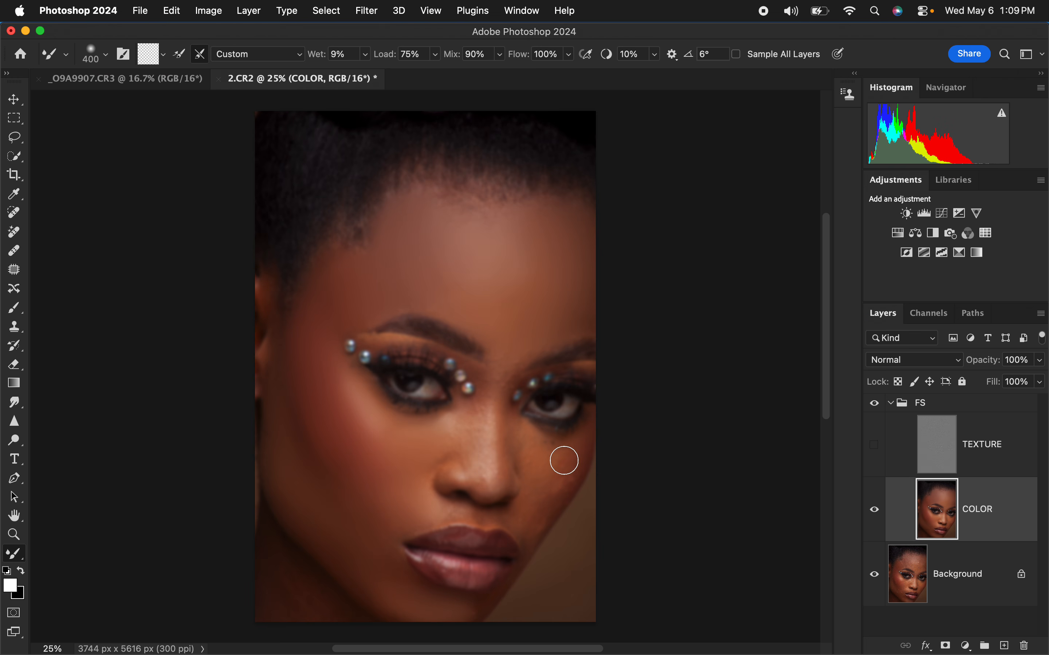
Step: Smooth the skin tones of the right cheek below the eye with the 400 px mixer brush
{"action": "mouse_move", "coordinate": [564, 460]}
{"action": "left_mouse_down"}
{"action": "mouse_move", "coordinate": [534, 452]}
{"action": "mouse_move", "coordinate": [550, 463]}
{"action": "mouse_move", "coordinate": [551, 492]}
{"action": "mouse_move", "coordinate": [569, 452]}
{"action": "mouse_move", "coordinate": [548, 502]}
{"action": "left_mouse_up"}
{"action": "left_click_drag", "start_coordinate": [541, 517], "coordinate": [529, 531]}
{"action": "left_click_drag", "start_coordinate": [555, 462], "coordinate": [542, 449]}
Step: Show the TEXTURE layer temporarily and toggle the FS group to compare the skin before and after
{"action": "left_click", "coordinate": [875, 446]}
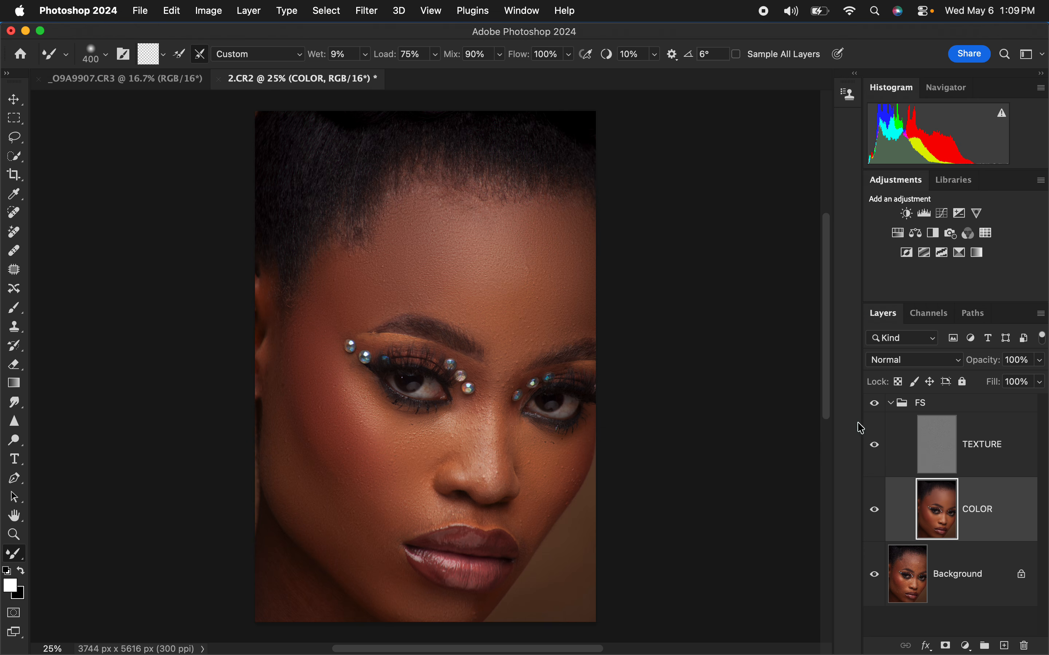
{"action": "left_click", "coordinate": [875, 404]}
{"action": "left_click", "coordinate": [875, 404]}
{"action": "left_click", "coordinate": [876, 445]}
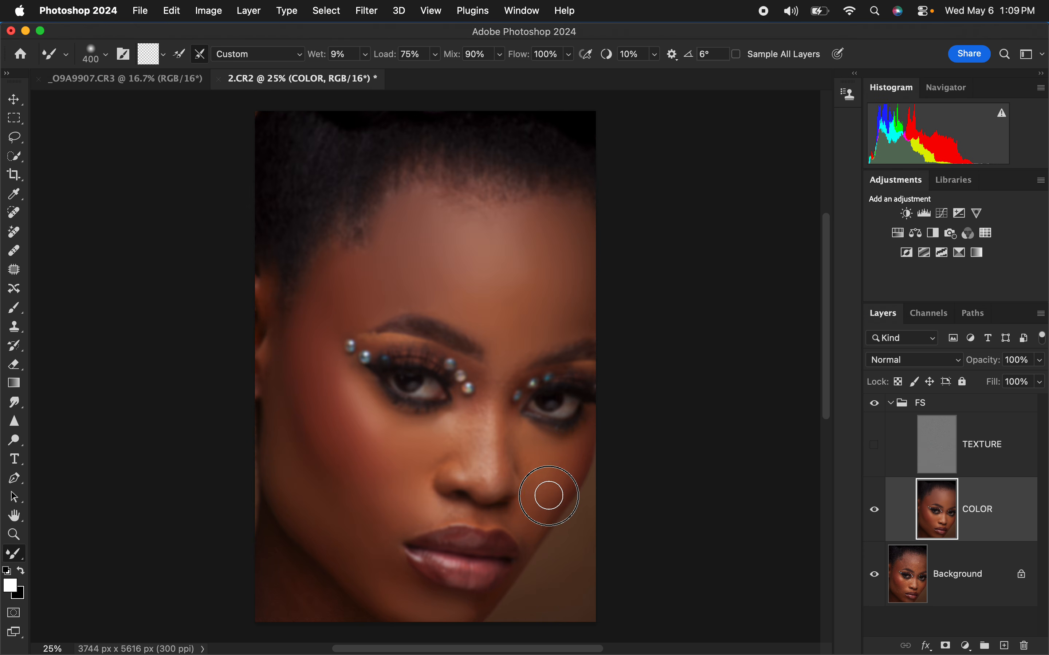
Step: Blend the right cheek and nose bridge, and smooth the side of the nose and the left mouth corner with a smaller mixer brush
{"action": "mouse_move", "coordinate": [551, 491]}
{"action": "left_mouse_down"}
{"action": "mouse_move", "coordinate": [533, 528]}
{"action": "mouse_move", "coordinate": [526, 518]}
{"action": "mouse_move", "coordinate": [537, 512]}
{"action": "left_mouse_up"}
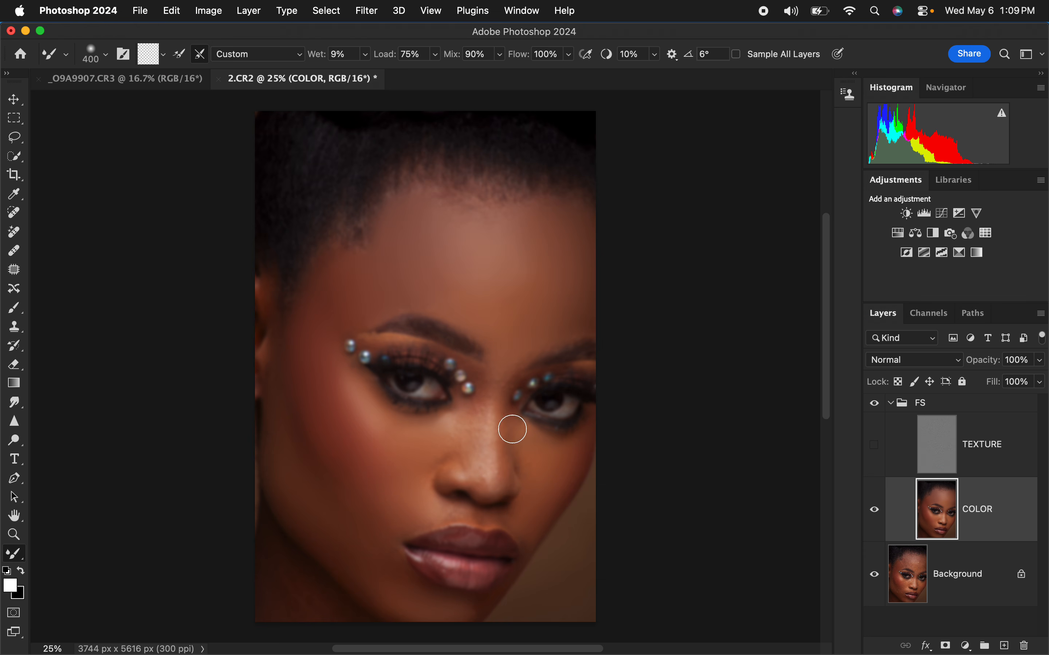
{"action": "mouse_move", "coordinate": [498, 358]}
{"action": "left_mouse_down"}
{"action": "mouse_move", "coordinate": [521, 352]}
{"action": "mouse_move", "coordinate": [475, 414]}
{"action": "mouse_move", "coordinate": [475, 445]}
{"action": "mouse_move", "coordinate": [481, 408]}
{"action": "mouse_move", "coordinate": [466, 440]}
{"action": "mouse_move", "coordinate": [481, 460]}
{"action": "left_mouse_up"}
{"action": "key", "text": "bracketleft"}
{"action": "key", "text": "bracketleft"}
{"action": "key", "text": "bracketleft"}
{"action": "mouse_move", "coordinate": [491, 422]}
{"action": "left_mouse_down"}
{"action": "mouse_move", "coordinate": [494, 473]}
{"action": "mouse_move", "coordinate": [504, 430]}
{"action": "mouse_move", "coordinate": [502, 490]}
{"action": "mouse_move", "coordinate": [478, 461]}
{"action": "mouse_move", "coordinate": [481, 484]}
{"action": "mouse_move", "coordinate": [461, 465]}
{"action": "mouse_move", "coordinate": [444, 469]}
{"action": "mouse_move", "coordinate": [450, 415]}
{"action": "mouse_move", "coordinate": [447, 425]}
{"action": "mouse_move", "coordinate": [464, 425]}
{"action": "mouse_move", "coordinate": [446, 480]}
{"action": "mouse_move", "coordinate": [479, 487]}
{"action": "mouse_move", "coordinate": [484, 476]}
{"action": "mouse_move", "coordinate": [521, 489]}
{"action": "mouse_move", "coordinate": [525, 450]}
{"action": "mouse_move", "coordinate": [511, 417]}
{"action": "mouse_move", "coordinate": [571, 458]}
{"action": "mouse_move", "coordinate": [559, 494]}
{"action": "mouse_move", "coordinate": [514, 516]}
{"action": "mouse_move", "coordinate": [523, 517]}
{"action": "mouse_move", "coordinate": [526, 539]}
{"action": "mouse_move", "coordinate": [528, 500]}
{"action": "mouse_move", "coordinate": [454, 506]}
{"action": "mouse_move", "coordinate": [422, 525]}
{"action": "mouse_move", "coordinate": [433, 472]}
{"action": "left_mouse_up"}
{"action": "mouse_move", "coordinate": [425, 516]}
{"action": "left_mouse_down"}
{"action": "mouse_move", "coordinate": [397, 530]}
{"action": "mouse_move", "coordinate": [397, 557]}
{"action": "left_mouse_up"}
Step: Blend the skin tones of the lower left cheek, jawline and neck with a 500 px mixer brush
{"action": "key", "text": "bracketright"}
{"action": "key", "text": "bracketright"}
{"action": "key", "text": "bracketright"}
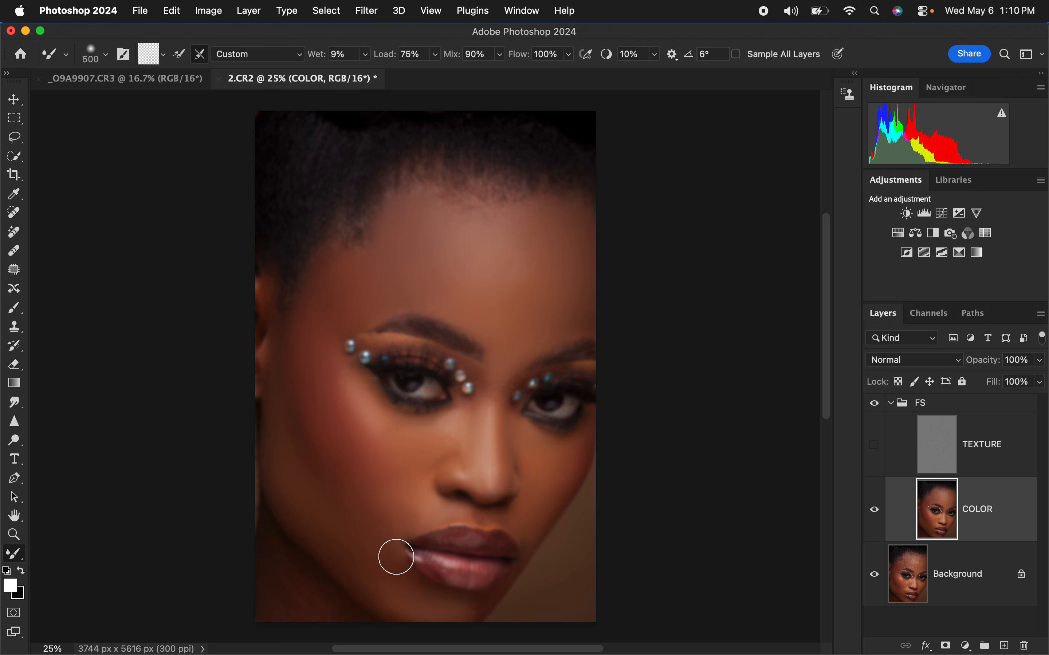
{"action": "mouse_move", "coordinate": [358, 517]}
{"action": "left_mouse_down"}
{"action": "mouse_move", "coordinate": [354, 530]}
{"action": "mouse_move", "coordinate": [379, 542]}
{"action": "mouse_move", "coordinate": [370, 551]}
{"action": "left_mouse_up"}
{"action": "mouse_move", "coordinate": [299, 512]}
{"action": "left_mouse_down"}
{"action": "mouse_move", "coordinate": [290, 505]}
{"action": "mouse_move", "coordinate": [298, 426]}
{"action": "mouse_move", "coordinate": [343, 499]}
{"action": "left_mouse_up"}
{"action": "mouse_move", "coordinate": [307, 603]}
{"action": "left_mouse_down"}
{"action": "mouse_move", "coordinate": [304, 613]}
{"action": "mouse_move", "coordinate": [320, 605]}
{"action": "mouse_move", "coordinate": [273, 585]}
{"action": "left_mouse_up"}
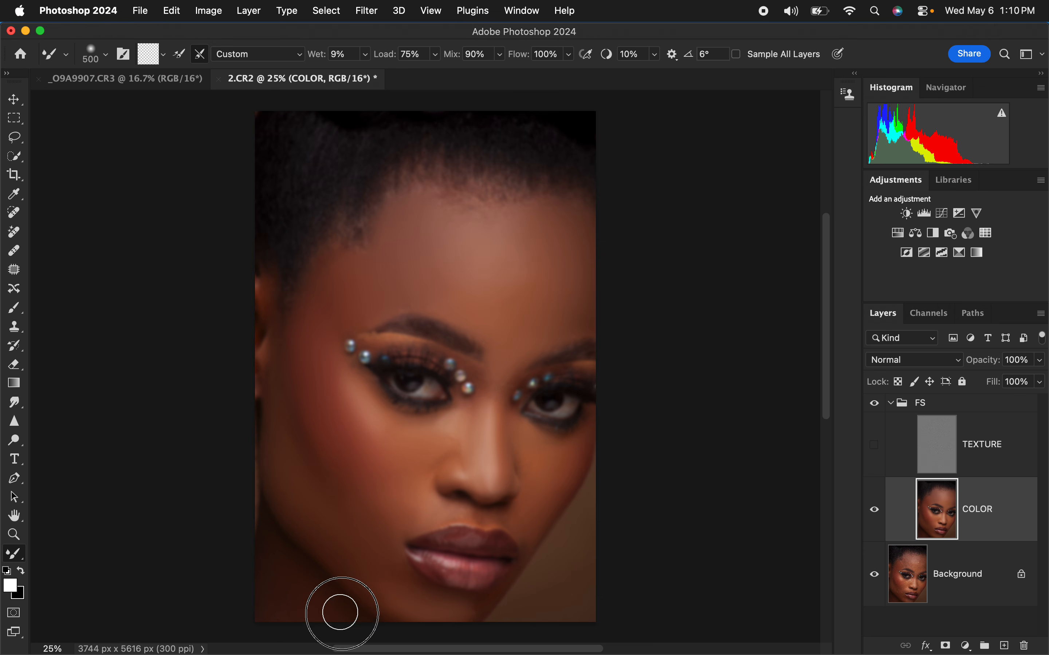
Step: Smooth the skin tones of the nose, upper lip, left temple and forehead with a mixer brush reduced to 200 px
{"action": "key", "text": "bracketleft"}
{"action": "key", "text": "bracketleft"}
{"action": "key", "text": "bracketleft"}
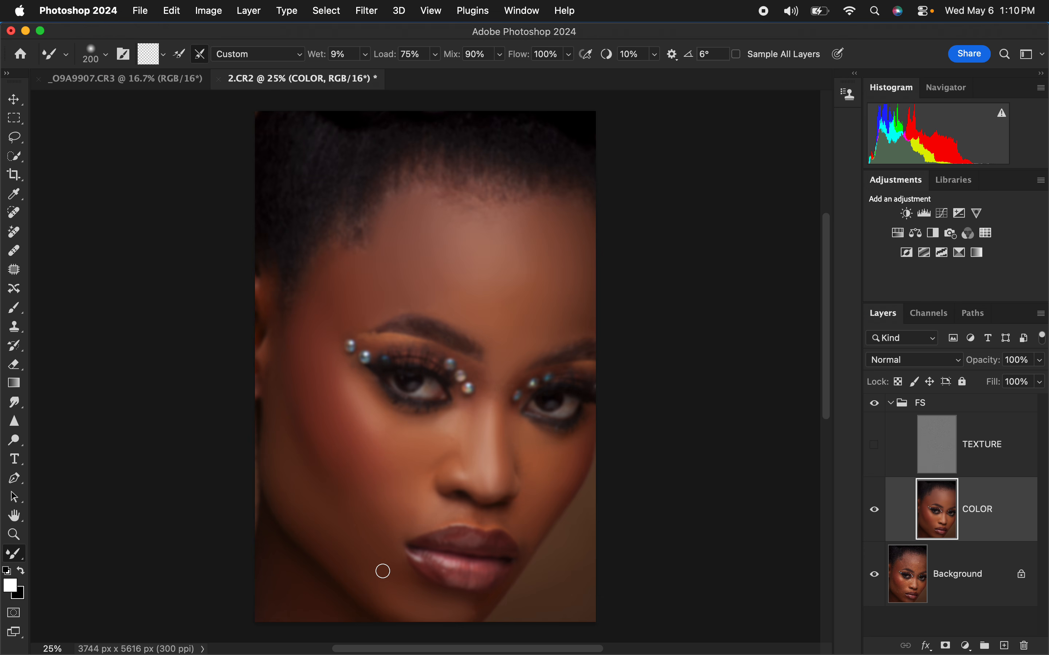
{"action": "left_click_drag", "start_coordinate": [459, 436], "coordinate": [482, 477]}
{"action": "mouse_move", "coordinate": [446, 518]}
{"action": "left_mouse_down"}
{"action": "mouse_move", "coordinate": [508, 515]}
{"action": "mouse_move", "coordinate": [520, 534]}
{"action": "left_mouse_up"}
{"action": "left_click_drag", "start_coordinate": [341, 290], "coordinate": [336, 309]}
{"action": "mouse_move", "coordinate": [485, 239]}
{"action": "left_mouse_down"}
{"action": "mouse_move", "coordinate": [498, 230]}
{"action": "mouse_move", "coordinate": [505, 243]}
{"action": "left_mouse_up"}
{"action": "key", "text": "bracketleft"}
{"action": "key", "text": "bracketleft"}
{"action": "key", "text": "bracketleft"}
{"action": "key", "text": "bracketleft"}
Step: Show and select the TEXTURE layer, and set up a soft round Clone Stamp sampling the Current Layer
{"action": "left_click", "coordinate": [874, 446]}
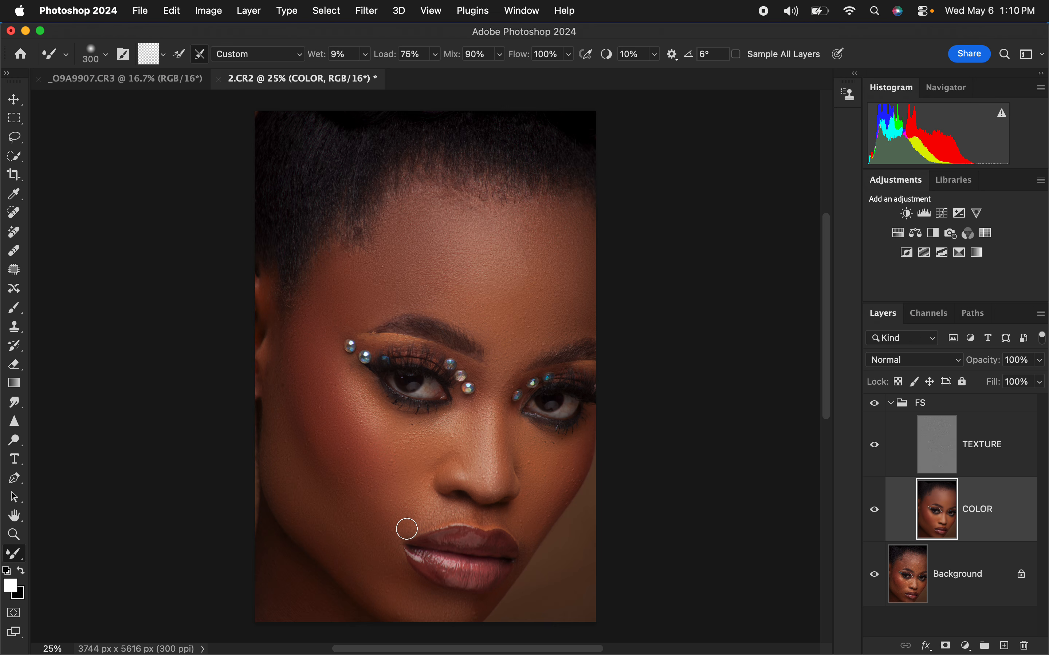
{"action": "key", "text": "bracketright"}
{"action": "left_click", "coordinate": [980, 455]}
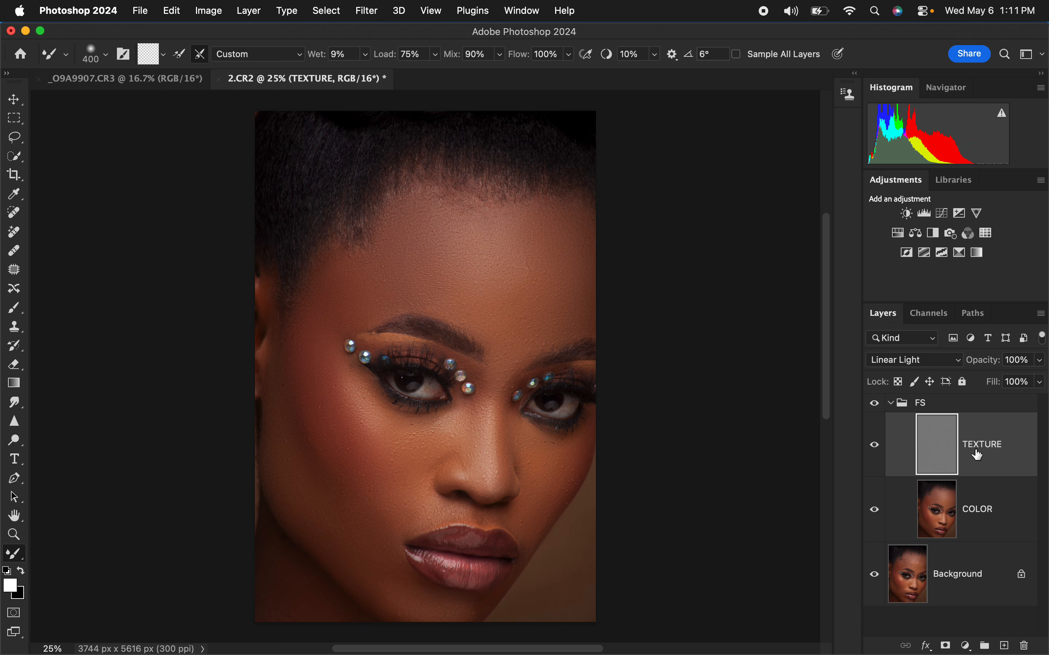
{"action": "left_click", "coordinate": [18, 331]}
{"action": "left_click", "coordinate": [105, 54]}
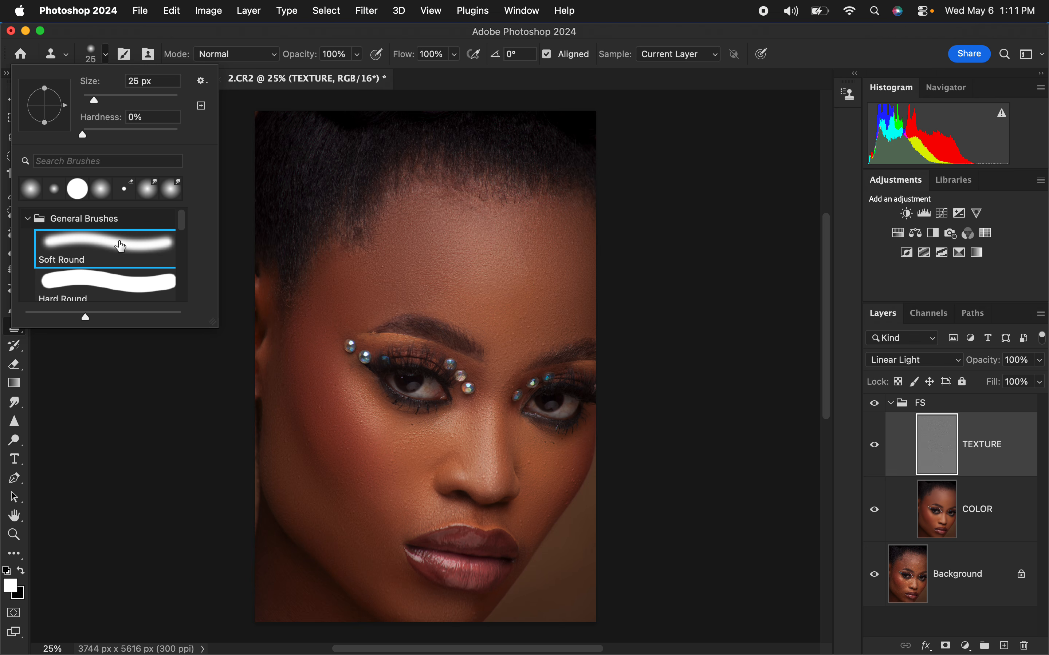
{"action": "left_click", "coordinate": [227, 32]}
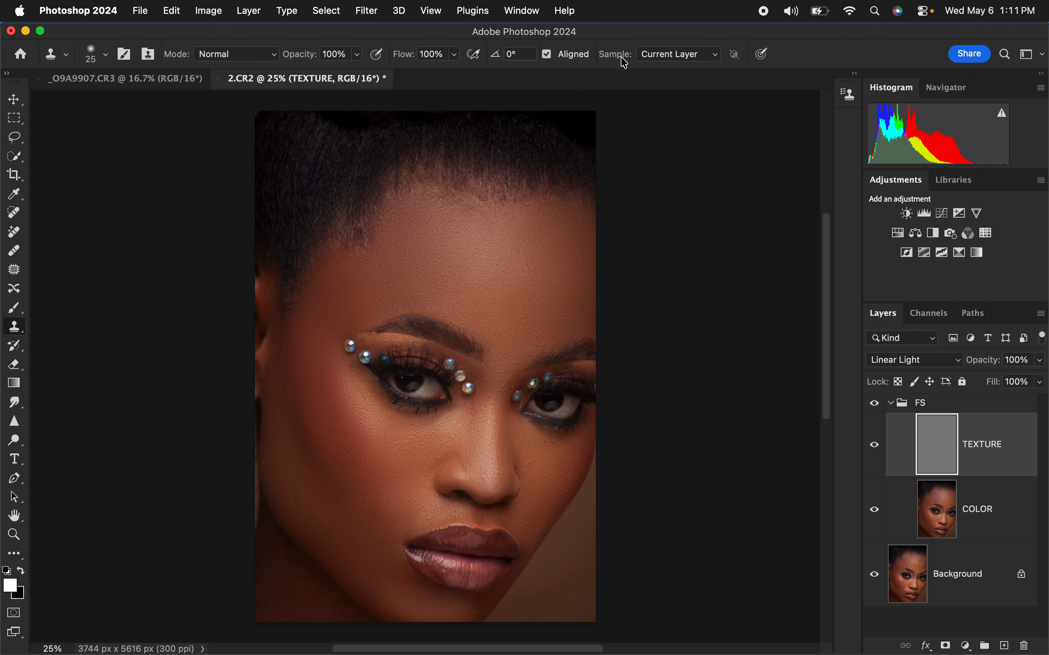
{"action": "left_click", "coordinate": [667, 61]}
{"action": "left_click", "coordinate": [670, 50]}
Step: Clone clean skin texture over the bumps on the left side of the forehead with a 90 px Clone Stamp
{"action": "key", "text": "super+plus"}
{"action": "key", "text": "super+plus"}
{"action": "key", "text": "super+plus"}
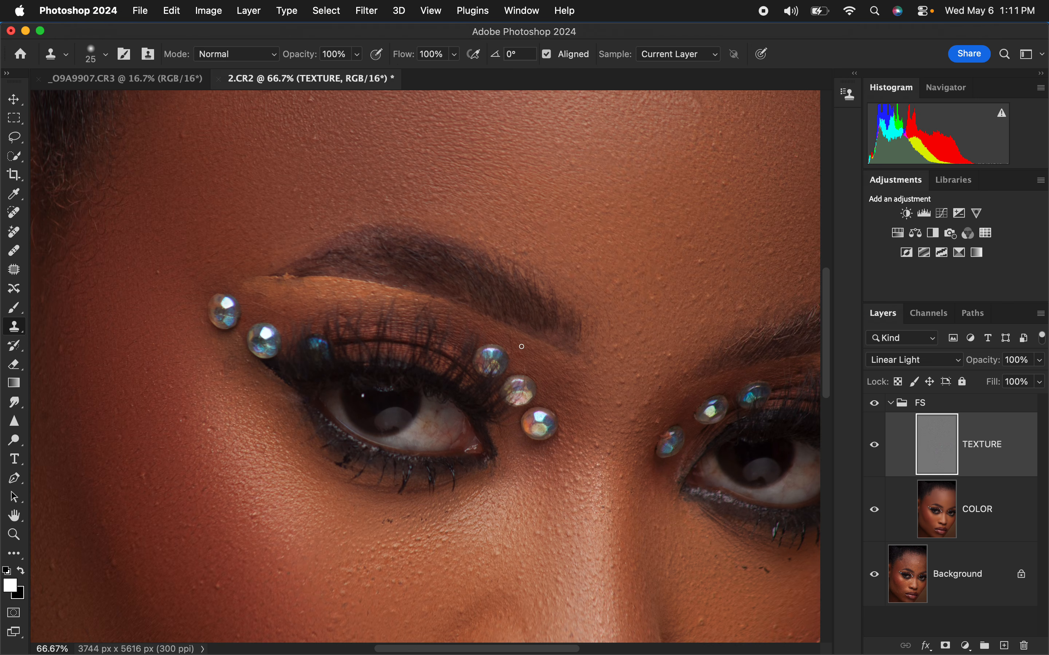
{"action": "scroll", "coordinate": [622, 433], "scroll_direction": "up", "scroll_amount": 6}
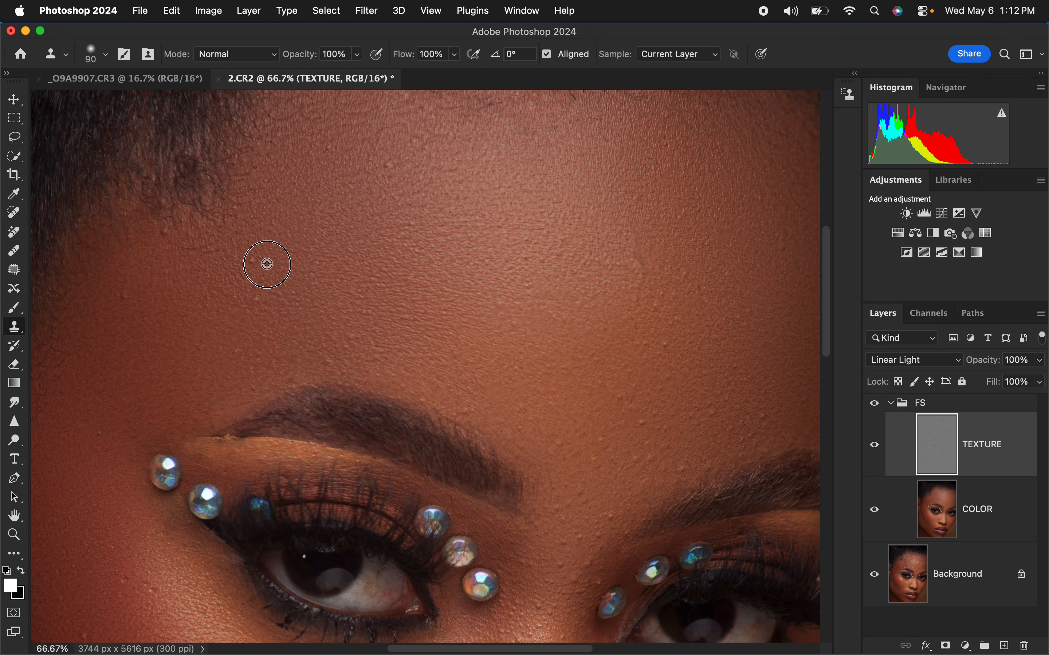
{"action": "left_click", "coordinate": [266, 264], "text": "alt"}
Step: Clone clean skin texture over the bumps between the eyebrows on the TEXTURE layer
{"action": "left_click", "coordinate": [599, 510], "text": "alt"}
{"action": "left_click", "coordinate": [599, 529]}
{"action": "left_click", "coordinate": [588, 559], "text": "alt"}
{"action": "left_click", "coordinate": [598, 548]}
{"action": "left_click", "coordinate": [587, 524], "text": "alt"}
{"action": "left_click", "coordinate": [577, 539]}
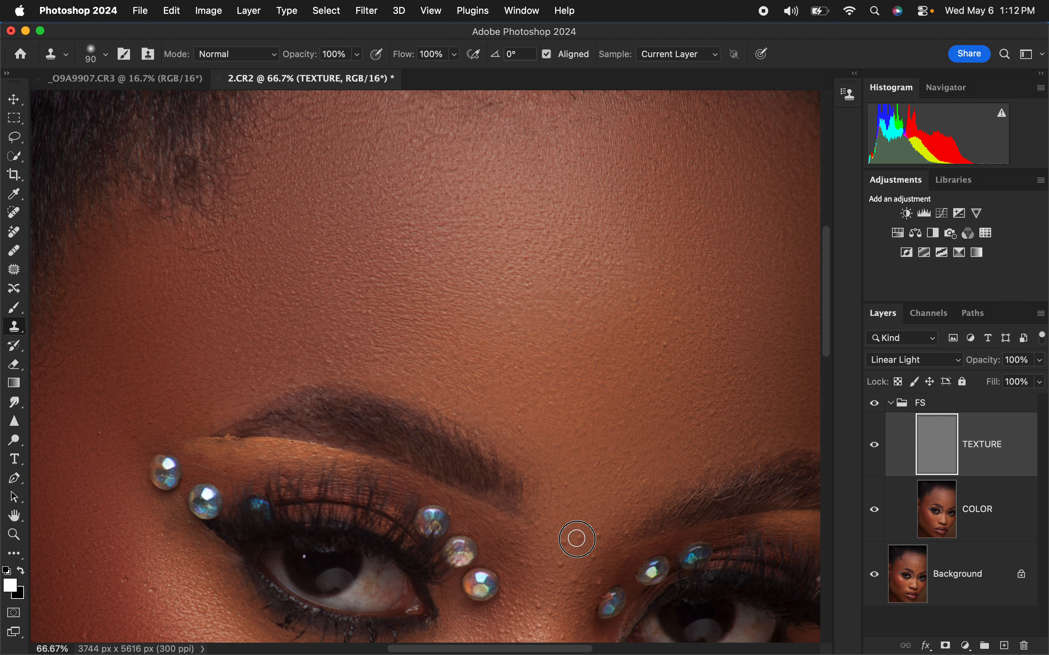
{"action": "left_click", "coordinate": [602, 514], "text": "alt"}
{"action": "left_click", "coordinate": [597, 539]}
{"action": "left_click", "coordinate": [595, 519], "text": "alt"}
{"action": "left_click", "coordinate": [578, 537]}
Step: Clone away the bumps around the top of the nose bridge and the dark specks under the right eye
{"action": "scroll", "coordinate": [636, 369], "scroll_direction": "down", "scroll_amount": 5}
{"action": "scroll", "coordinate": [636, 369], "scroll_direction": "right", "scroll_amount": 3}
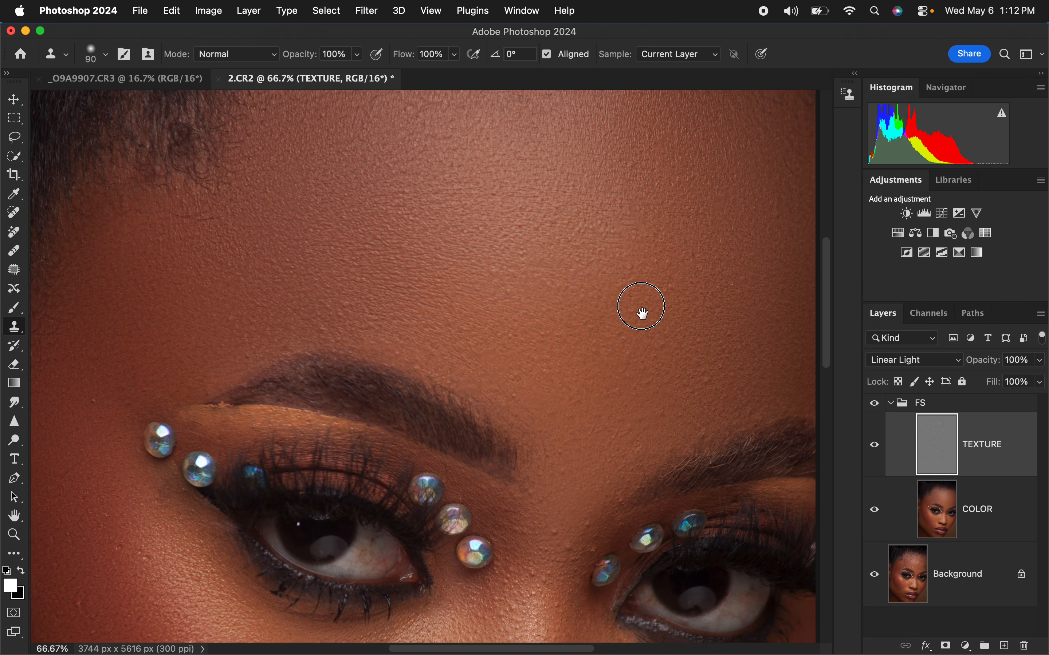
{"action": "left_click", "coordinate": [510, 403]}
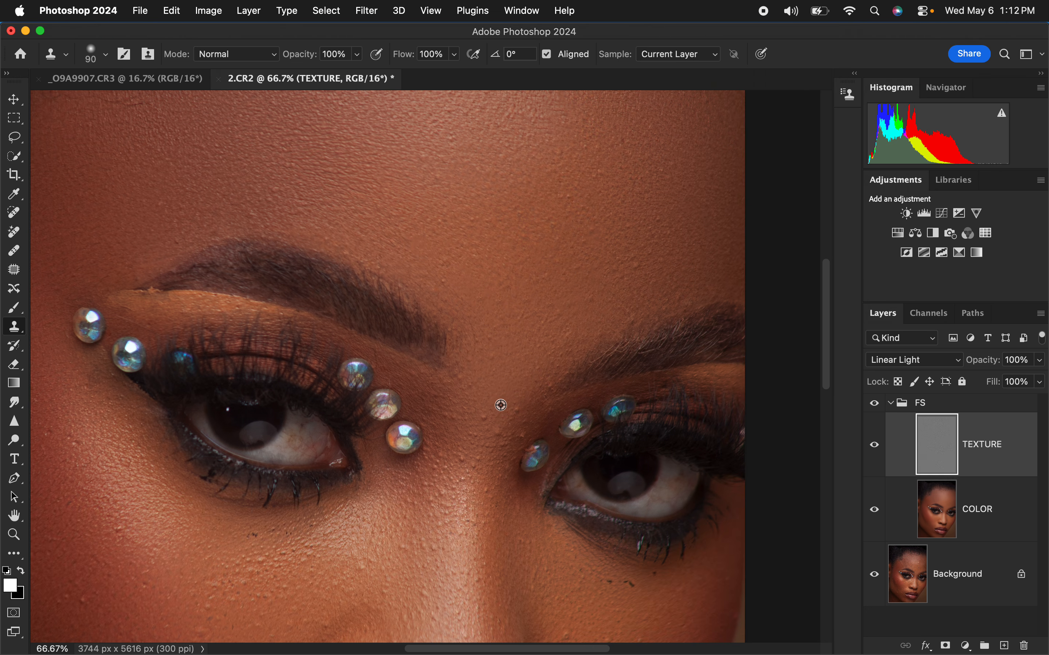
{"action": "left_click", "coordinate": [513, 394], "text": "alt"}
{"action": "left_click", "coordinate": [516, 410]}
{"action": "left_click", "coordinate": [498, 471], "text": "alt"}
{"action": "left_click", "coordinate": [480, 483]}
{"action": "left_click", "coordinate": [446, 457]}
{"action": "left_click", "coordinate": [609, 581]}
{"action": "left_click", "coordinate": [655, 573]}
Step: Clone clean texture over the blemishes near the tip of the nose
{"action": "left_click_drag", "start_coordinate": [604, 503], "coordinate": [581, 300]}
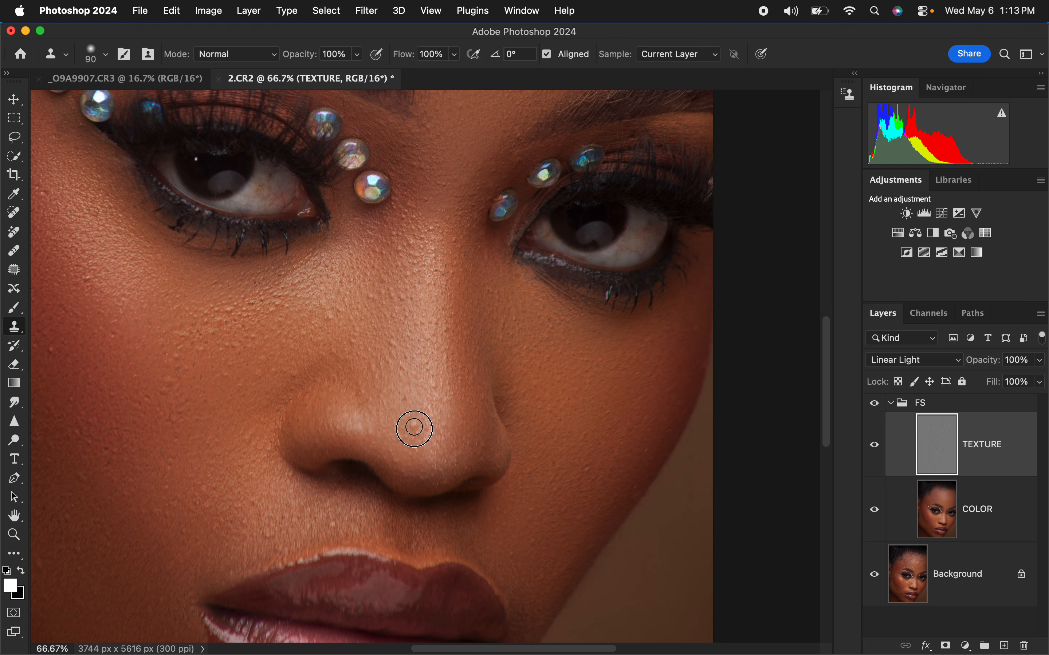
{"action": "left_click", "coordinate": [413, 387], "text": "alt"}
{"action": "left_click", "coordinate": [404, 403]}
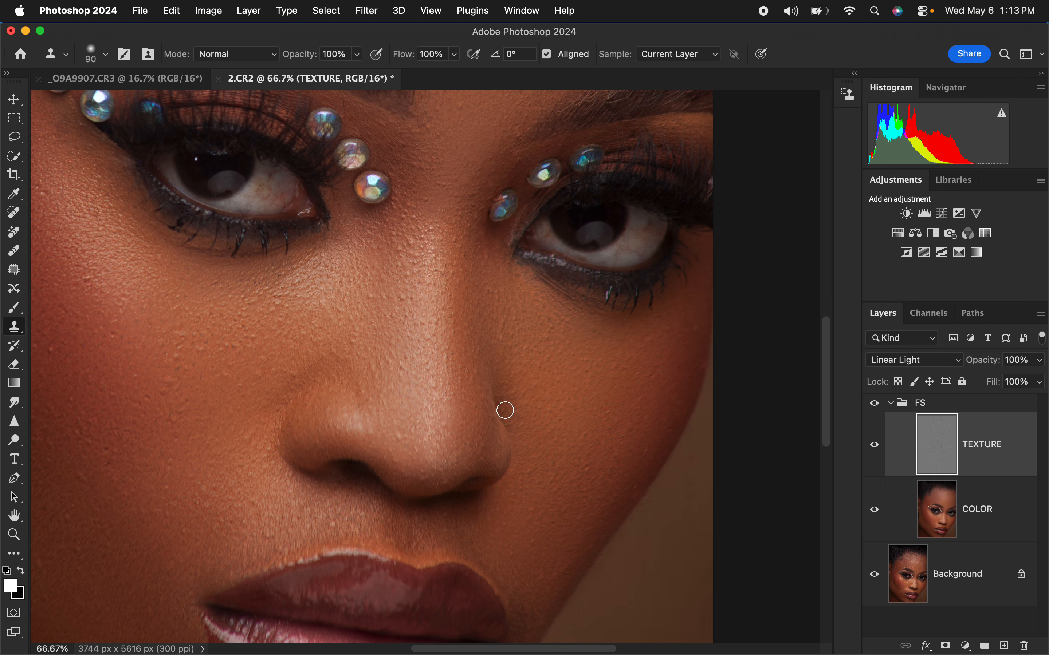
Step: Clone smooth skin texture over the bumps on the left cheek and temple beside the eye
{"action": "left_click_drag", "start_coordinate": [377, 448], "coordinate": [605, 368]}
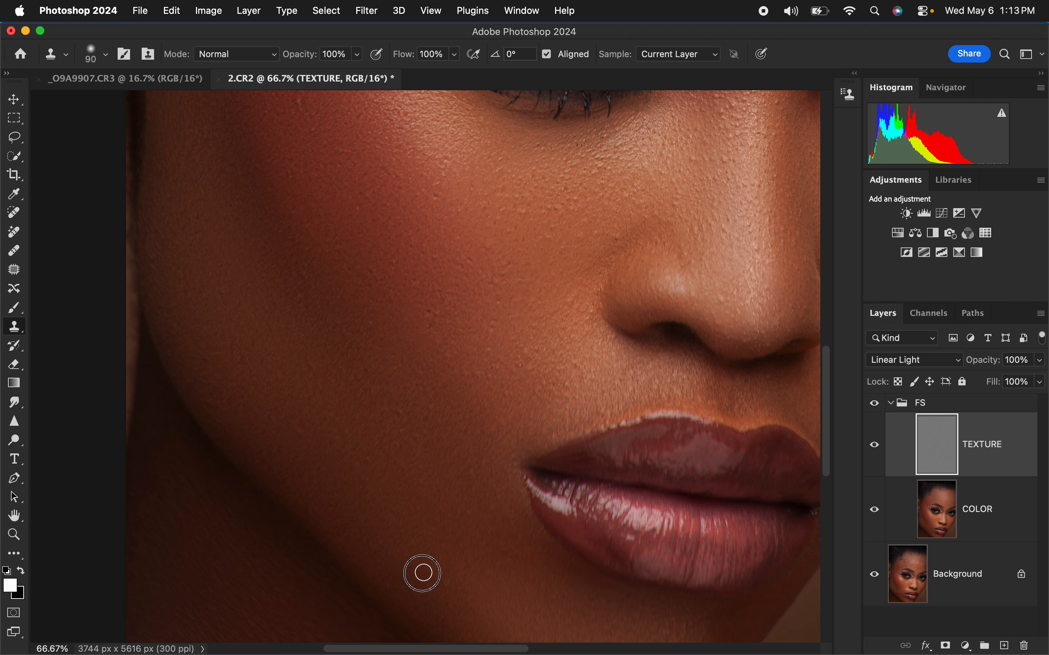
{"action": "left_click_drag", "start_coordinate": [636, 386], "coordinate": [663, 442]}
{"action": "scroll", "coordinate": [663, 442], "scroll_direction": "up", "scroll_amount": 5}
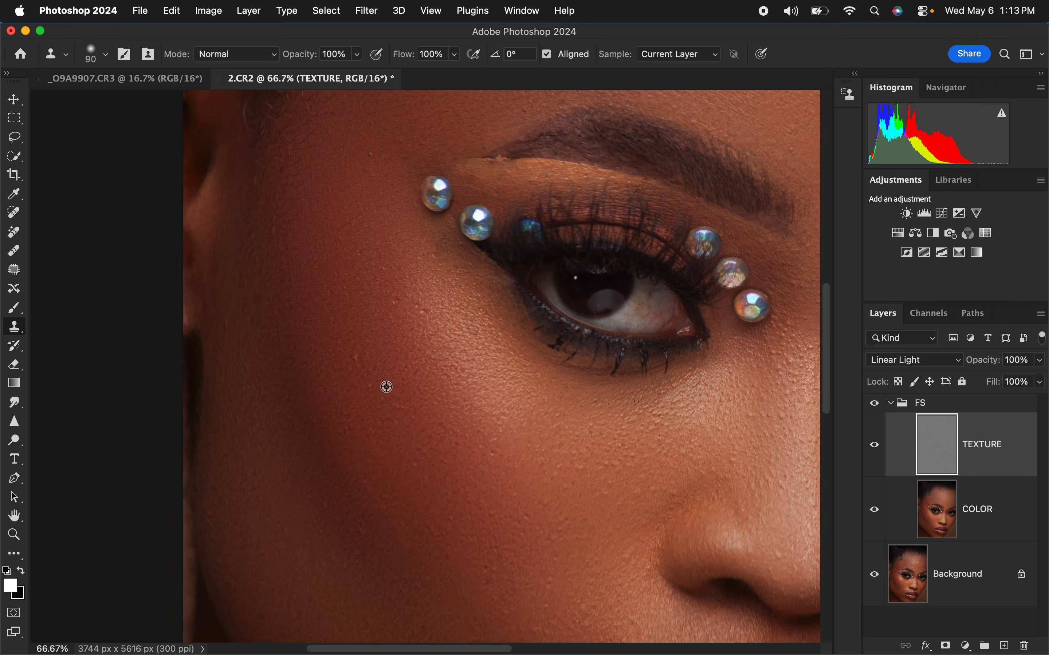
{"action": "left_click", "coordinate": [392, 304]}
{"action": "left_click", "coordinate": [441, 340], "text": "alt"}
{"action": "left_click_drag", "start_coordinate": [425, 330], "coordinate": [403, 309]}
{"action": "left_click", "coordinate": [278, 238]}
Step: Fit the whole portrait in view and clone clean texture over spots on the chin and nose
{"action": "key", "text": "super+0"}
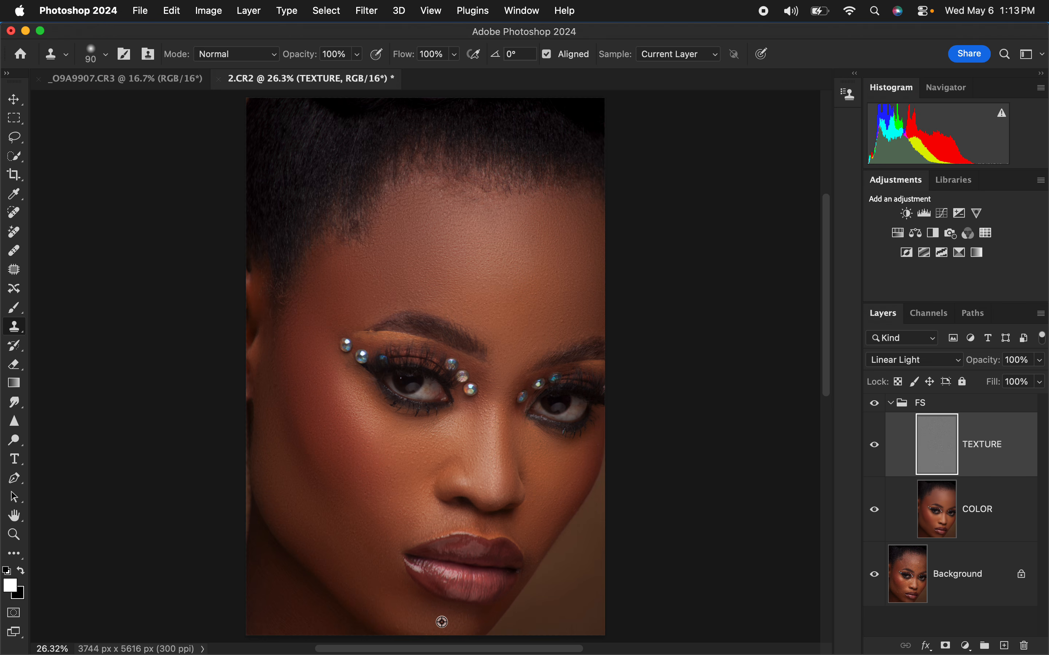
{"action": "left_click", "coordinate": [420, 623], "text": "alt"}
{"action": "left_click", "coordinate": [485, 426], "text": "alt"}
Step: Collapse the FS group and toggle its visibility to compare the portrait before and after retouching
{"action": "left_click", "coordinate": [890, 405]}
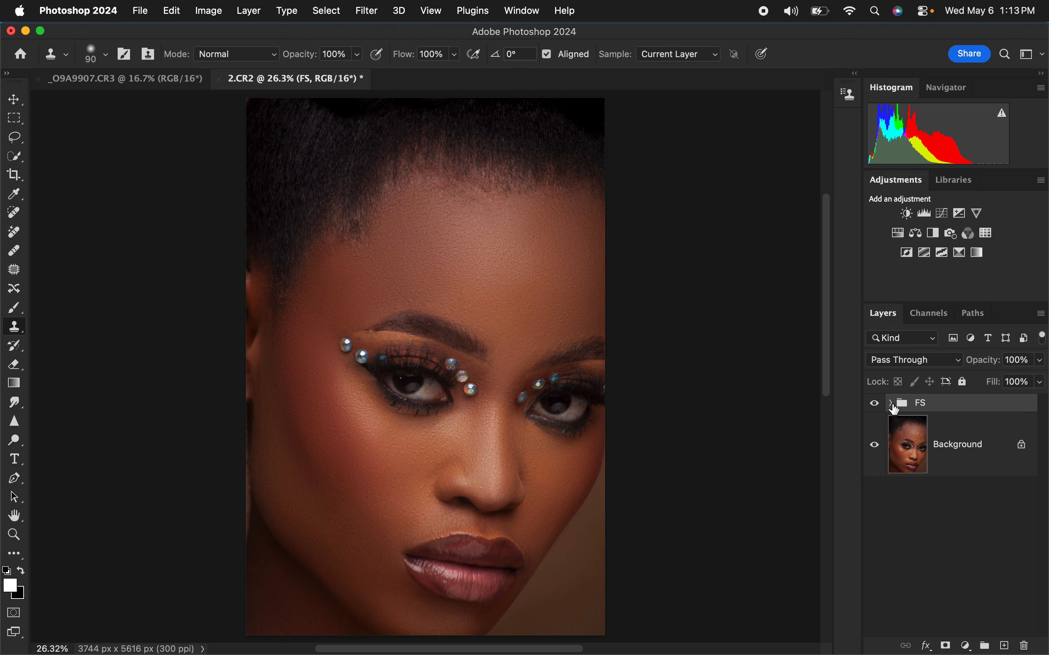
{"action": "left_click", "coordinate": [875, 405]}
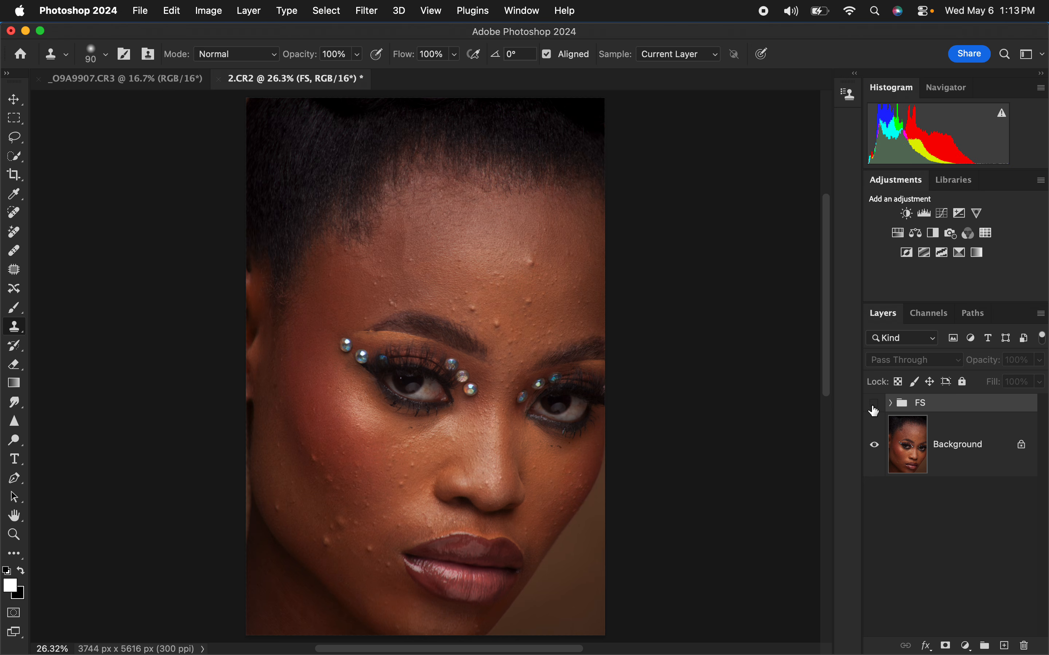
{"action": "left_click", "coordinate": [875, 405]}
{"action": "left_click", "coordinate": [875, 405]}
{"action": "left_click", "coordinate": [874, 406]}
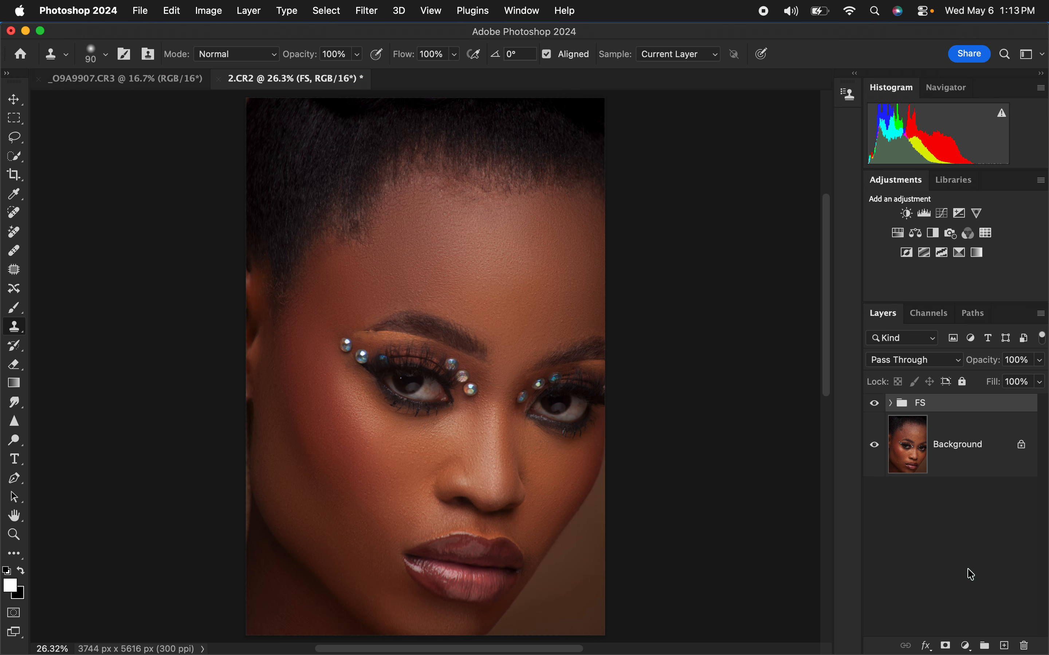
Step: Add a white Solid Color fill layer above the FS group and hide it
{"action": "left_click", "coordinate": [969, 646]}
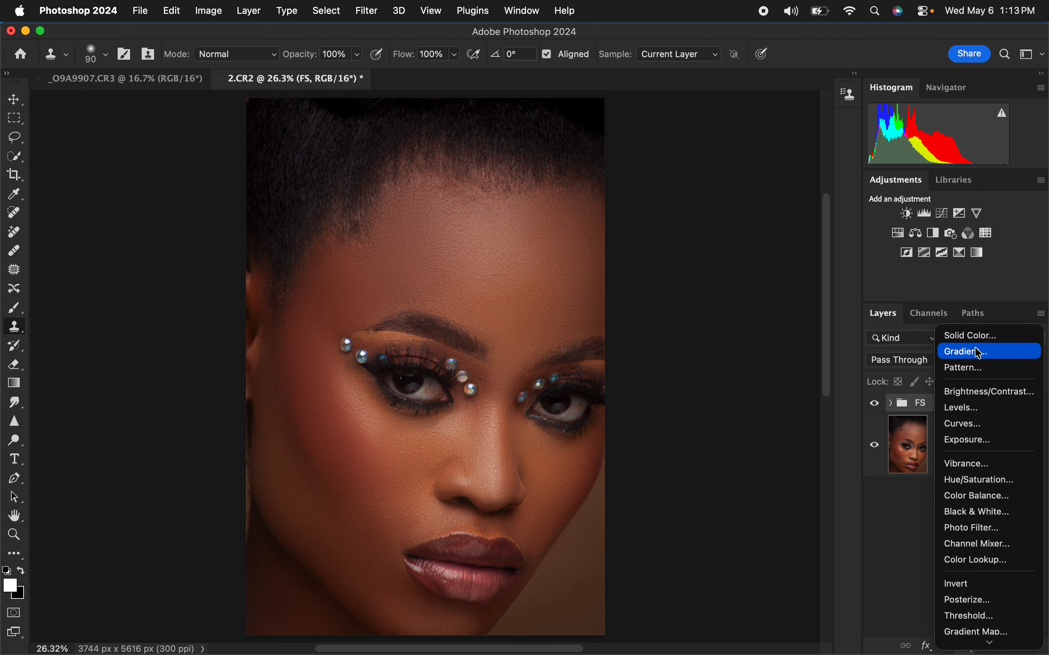
{"action": "left_click", "coordinate": [985, 340]}
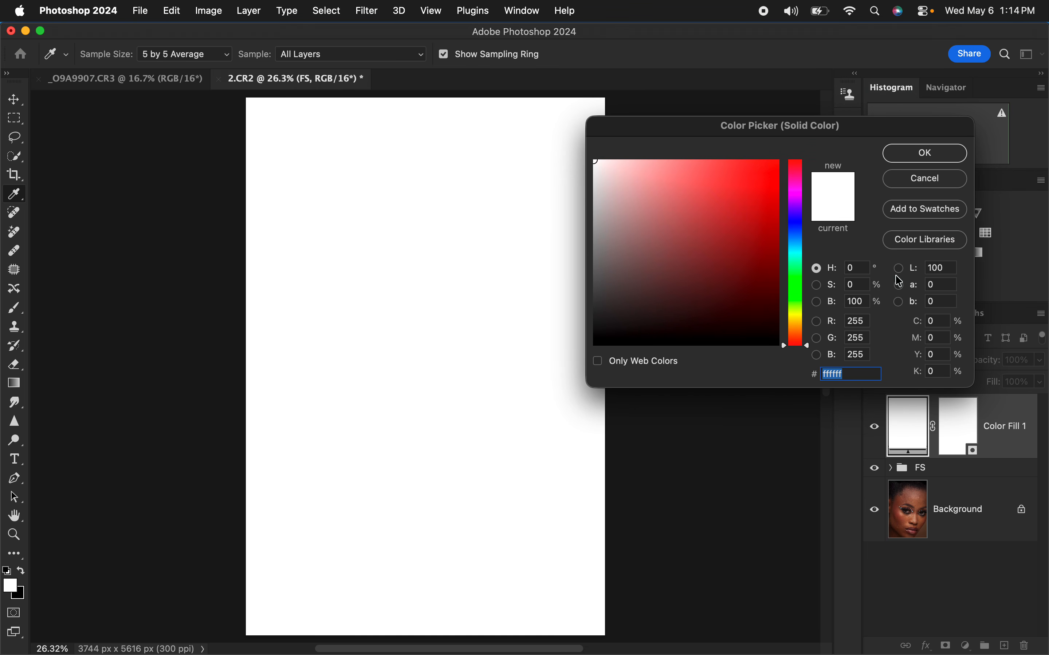
{"action": "left_click", "coordinate": [921, 152]}
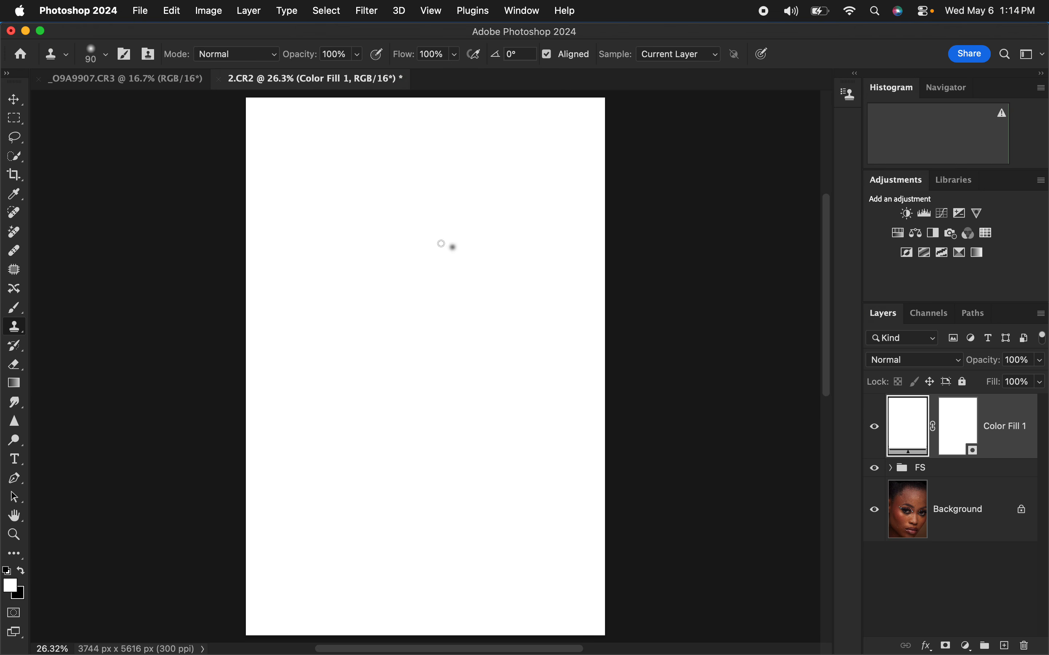
{"action": "left_click", "coordinate": [876, 431]}
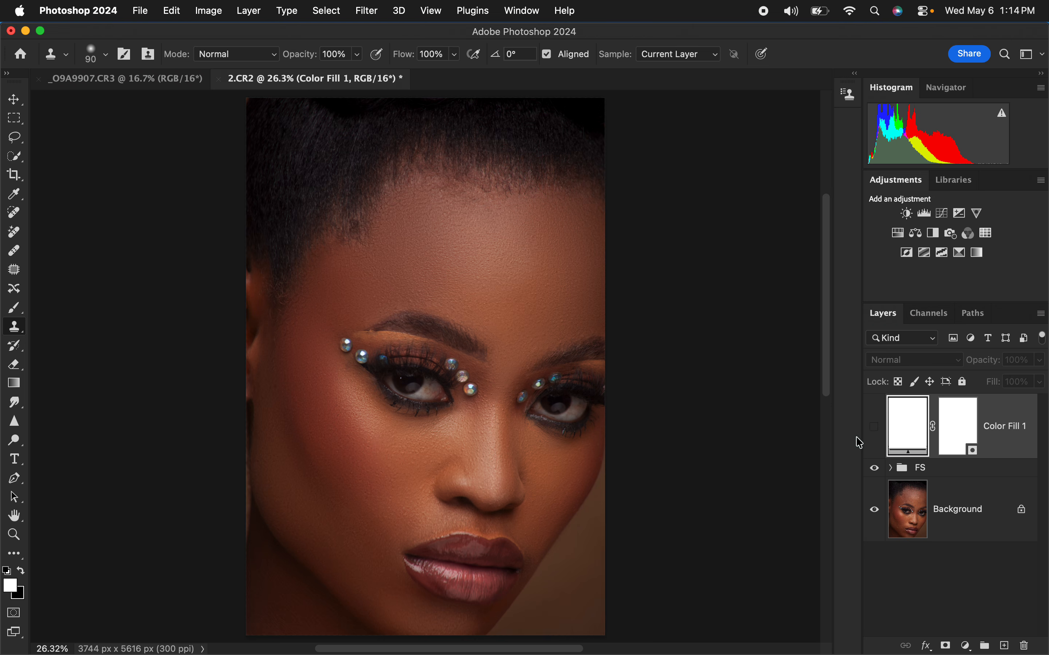
Step: Change the fill layer's color to the skin tone sampled under the right eye (835339), sampling All Layers
{"action": "double_click", "coordinate": [907, 431]}
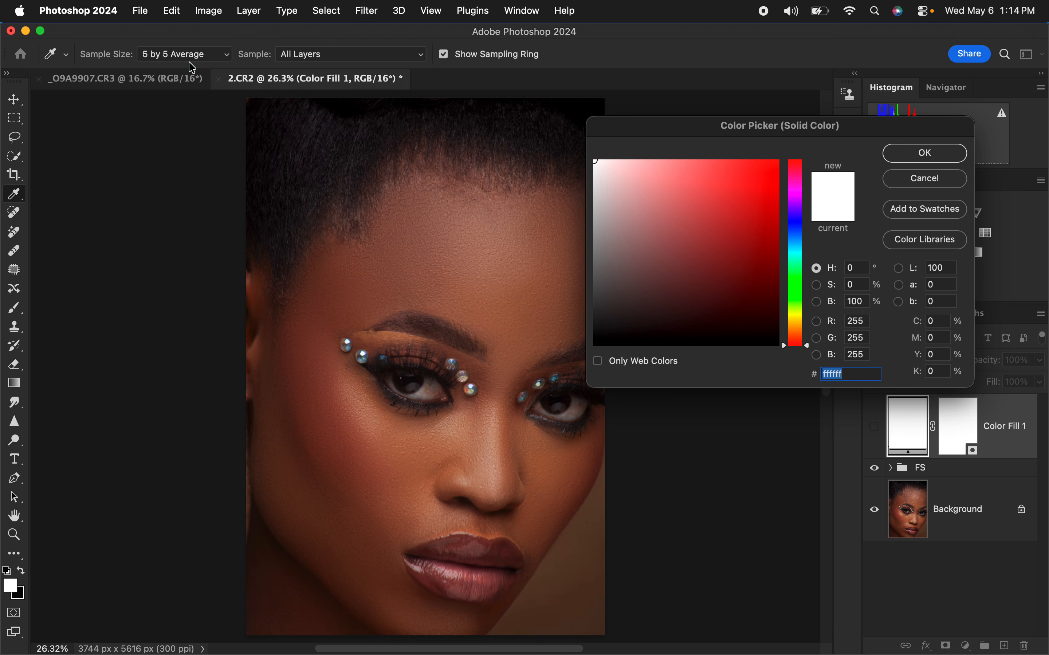
{"action": "left_click", "coordinate": [348, 58]}
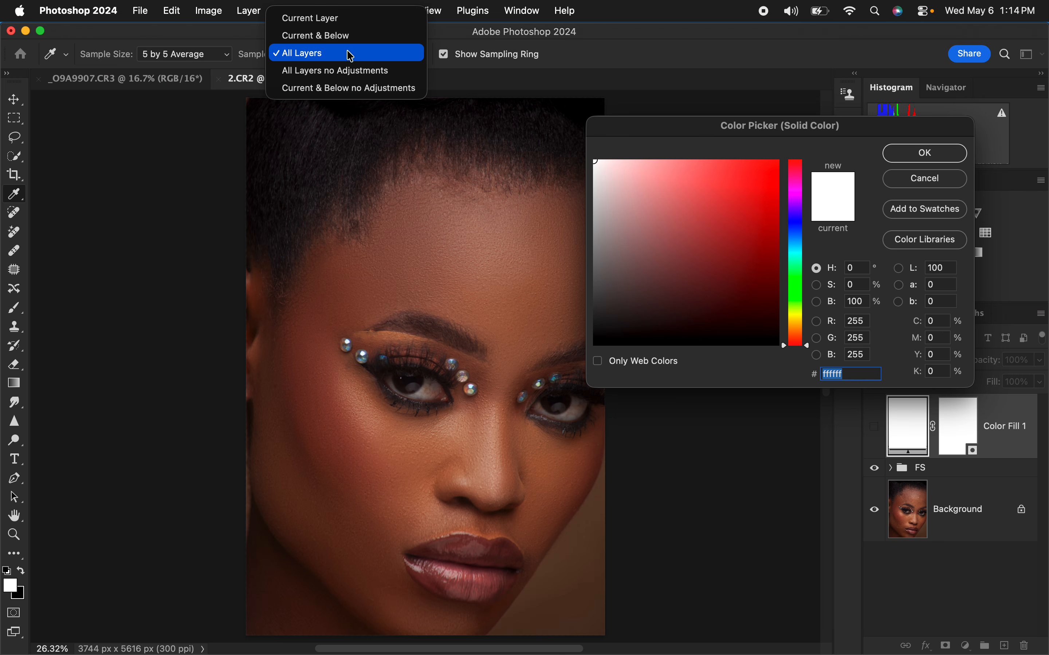
{"action": "left_click", "coordinate": [346, 52]}
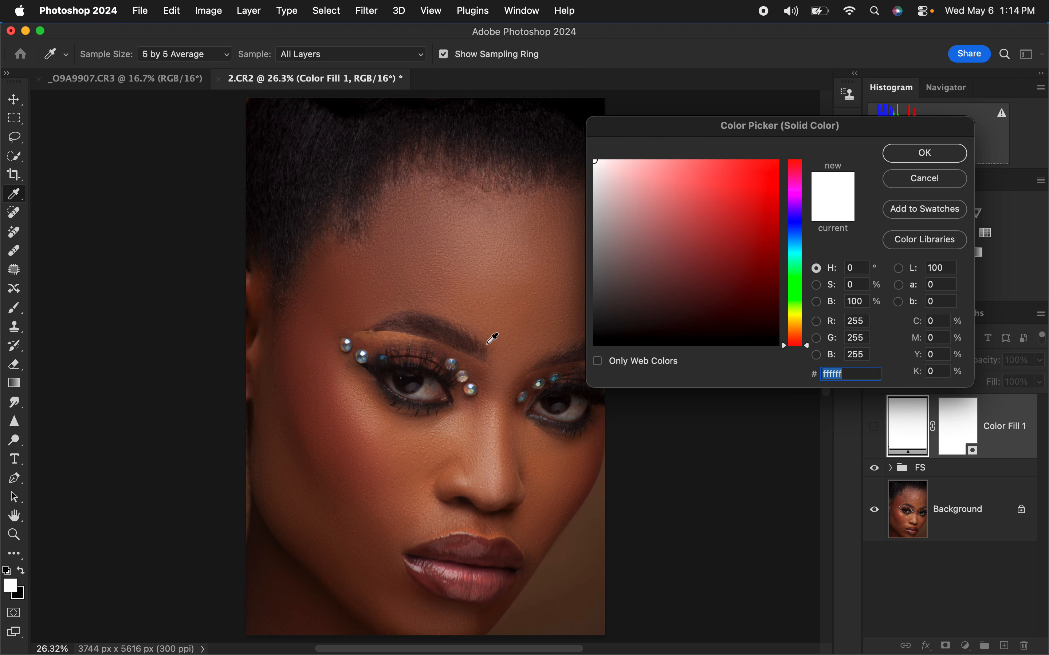
{"action": "key", "text": "super+plus"}
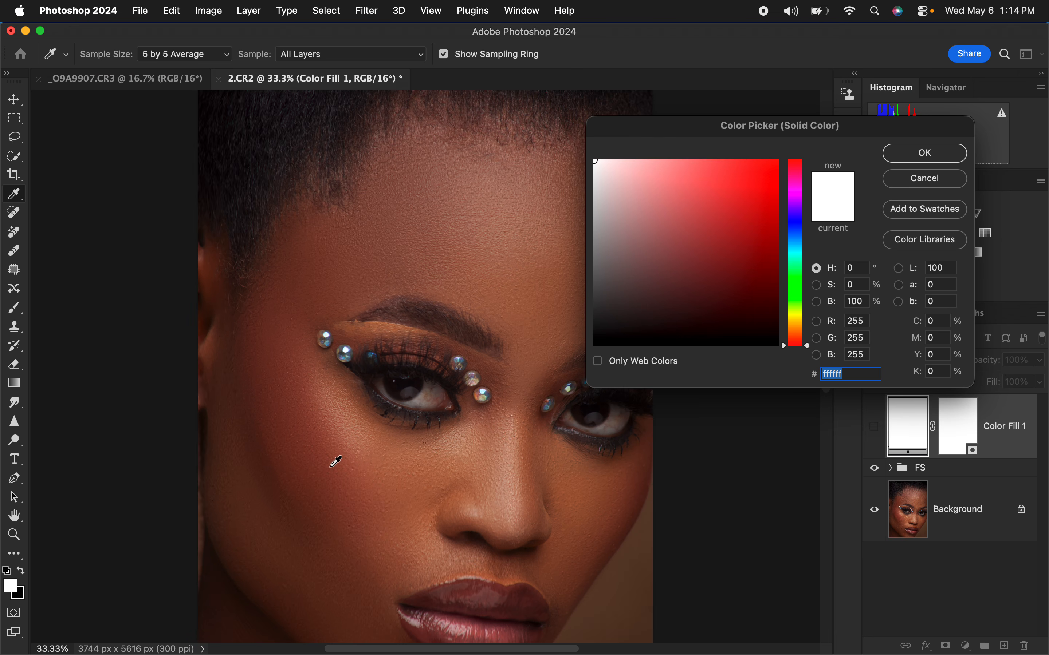
{"action": "left_click_drag", "start_coordinate": [507, 429], "coordinate": [510, 444]}
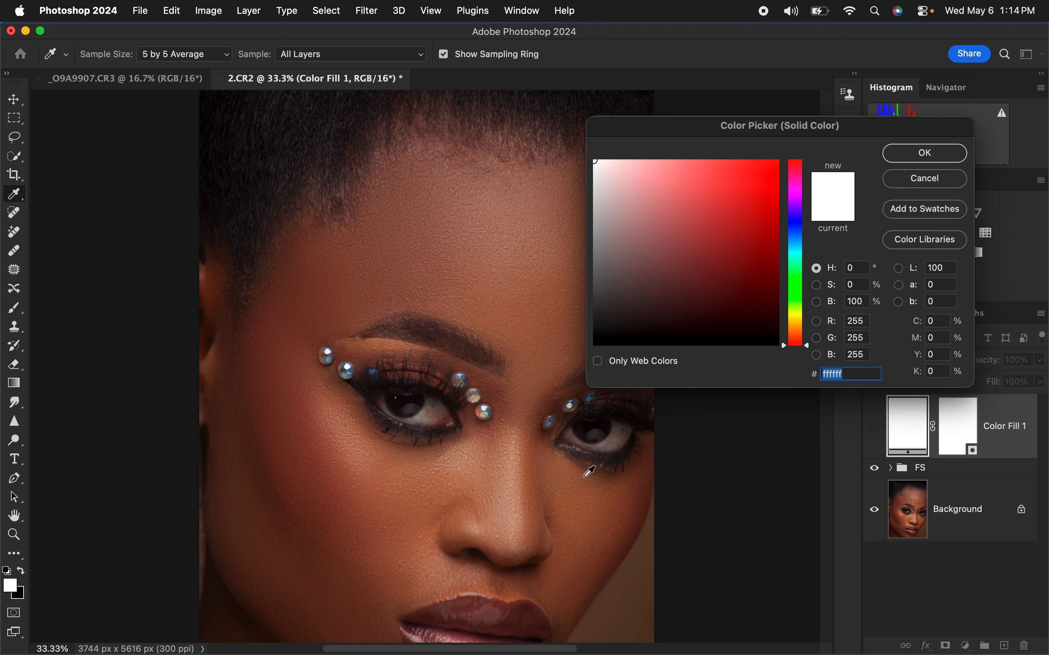
{"action": "left_click", "coordinate": [595, 488]}
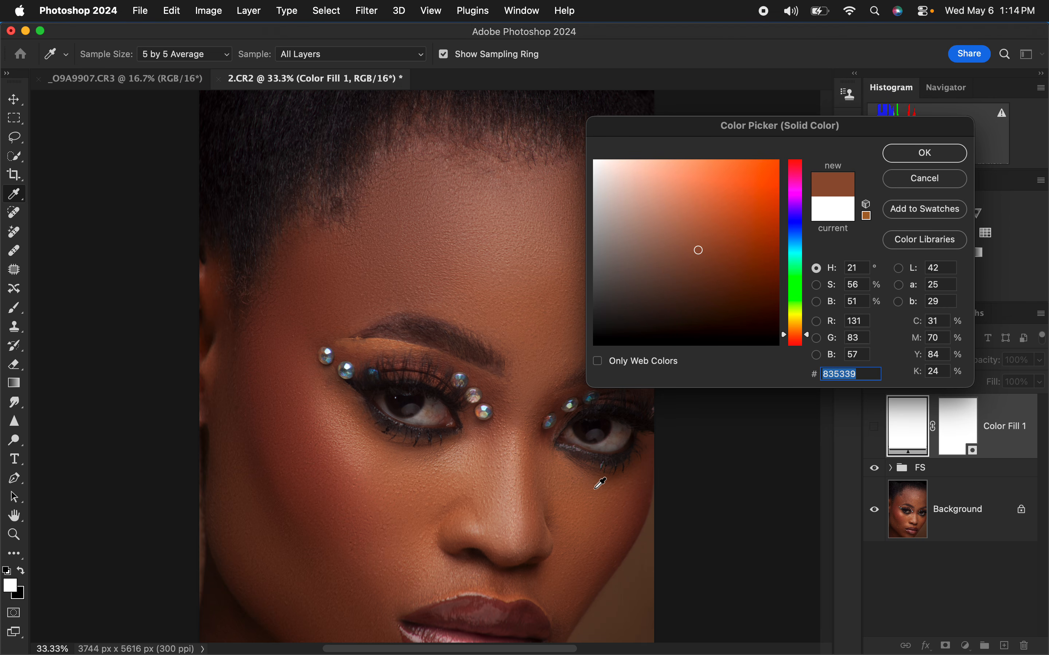
{"action": "left_click", "coordinate": [931, 154]}
Step: Show the Color Fill 1 layer and set its blend mode to Color
{"action": "left_click", "coordinate": [875, 427]}
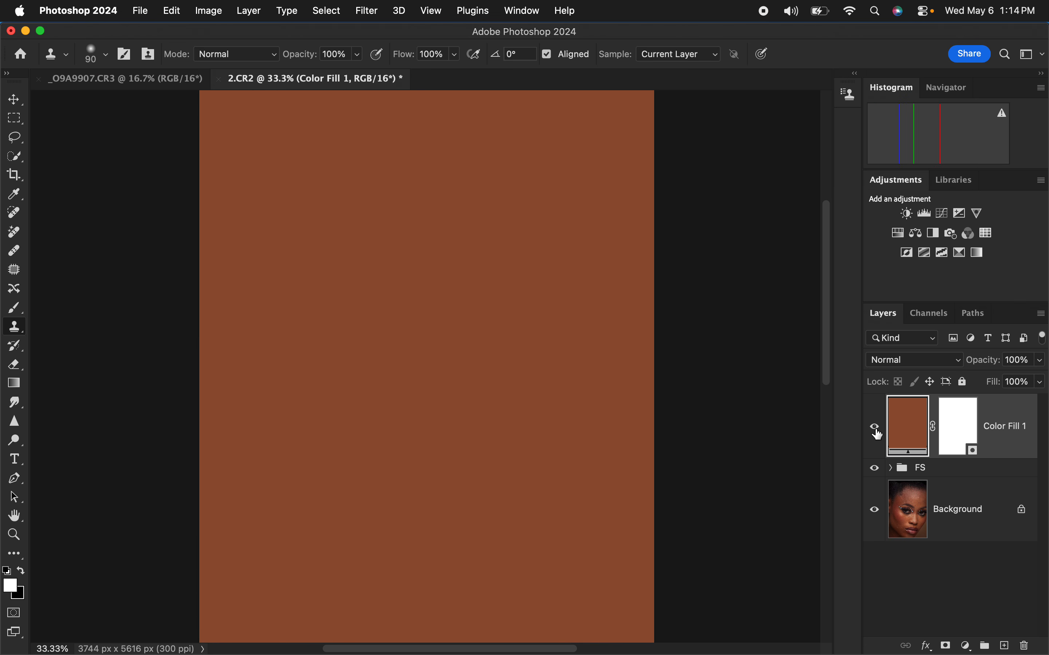
{"action": "left_click", "coordinate": [916, 362]}
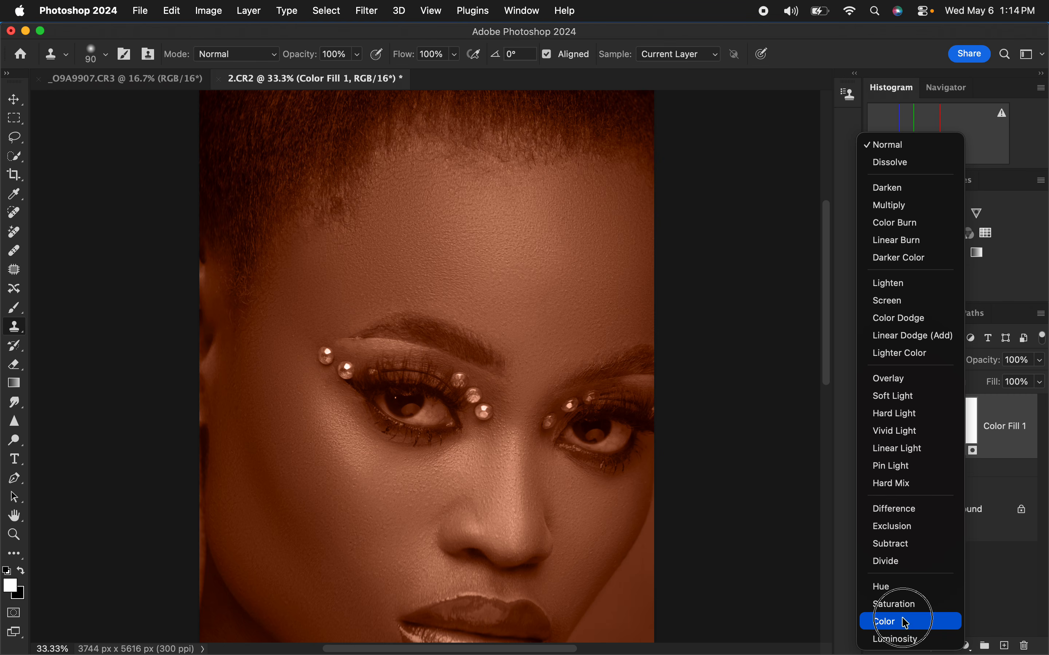
{"action": "left_click", "coordinate": [905, 623]}
Step: Invert the Color Fill 1 layer mask to black and switch to the Brush tool
{"action": "left_click", "coordinate": [957, 425]}
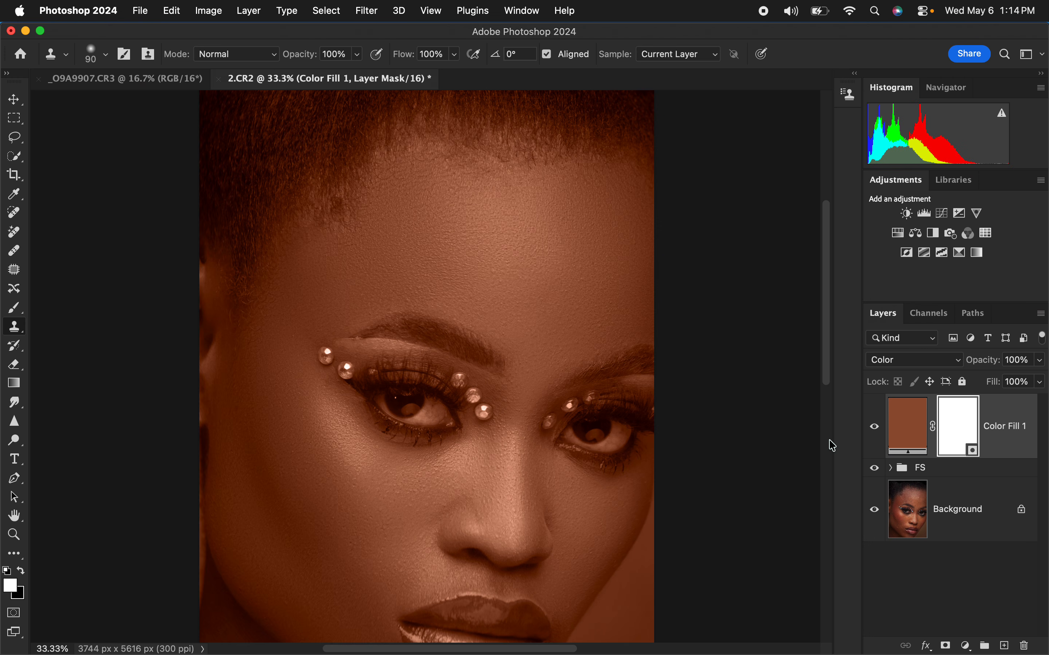
{"action": "key", "text": "super+i"}
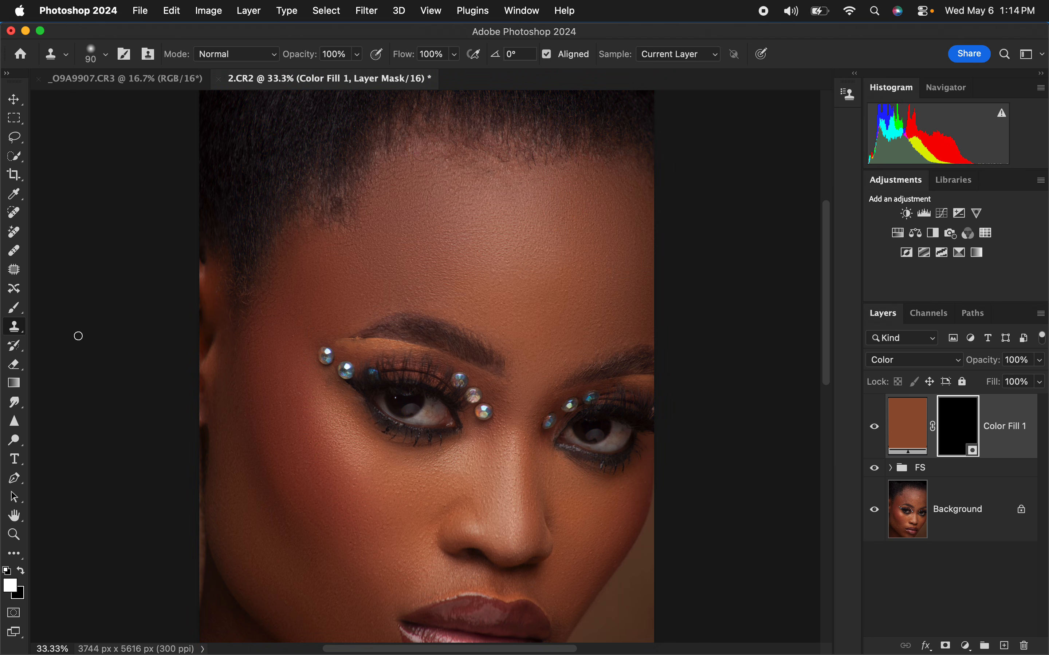
{"action": "left_click", "coordinate": [25, 304]}
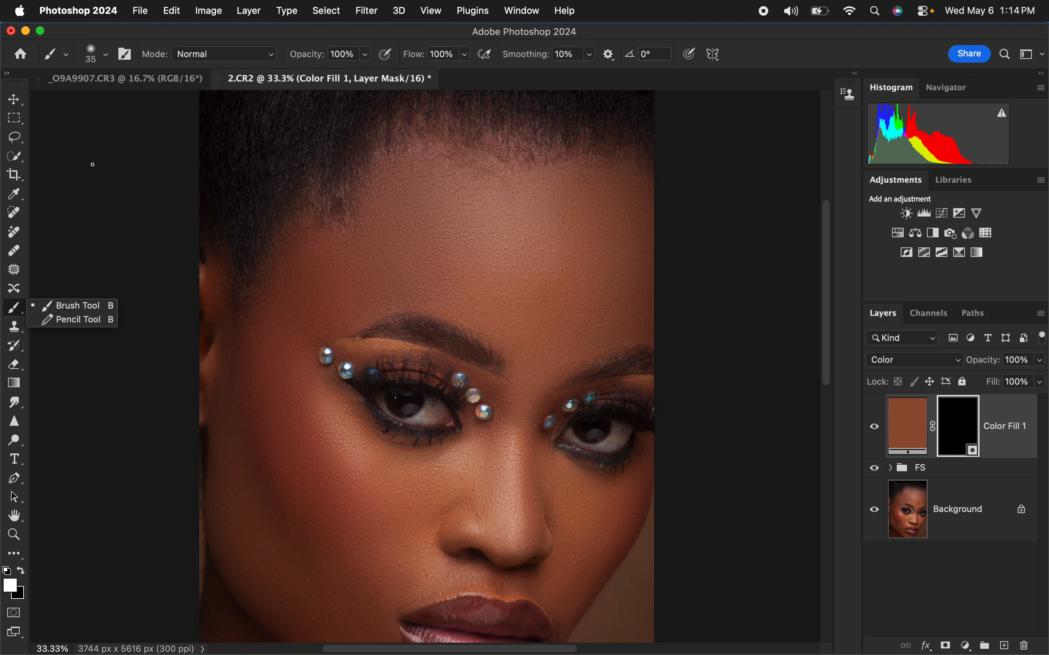
Step: Set up the Brush tool with a Soft Round tip at 0% hardness and enlarge it to suit broad skin areas
{"action": "left_click", "coordinate": [49, 306]}
{"action": "left_click", "coordinate": [105, 55]}
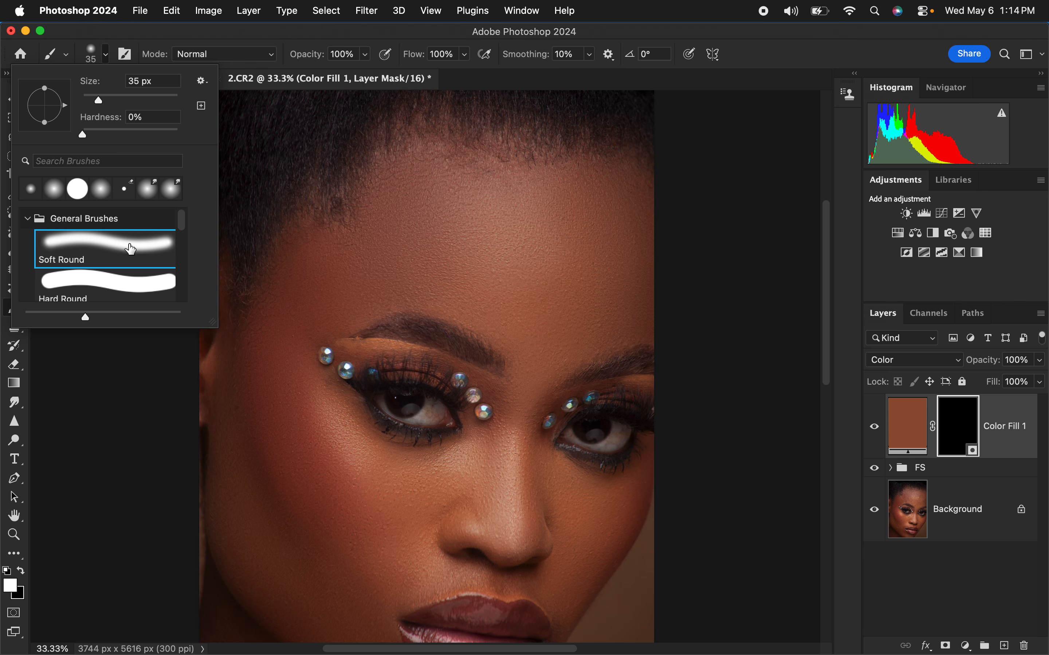
{"action": "left_click", "coordinate": [253, 36]}
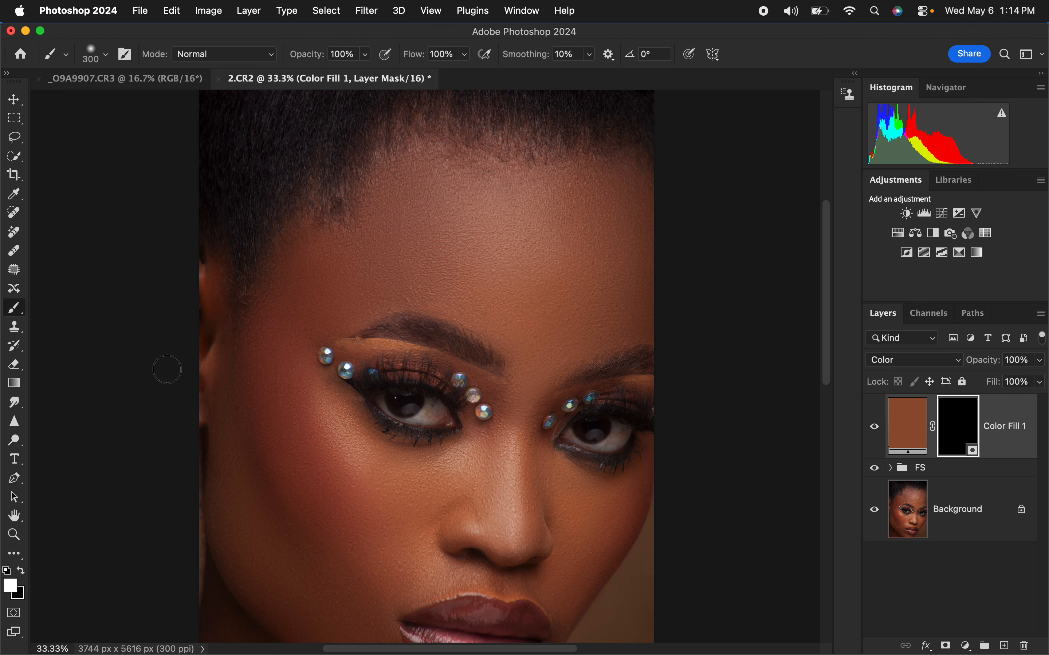
{"action": "key", "text": "bracketright"}
{"action": "key", "text": "bracketright"}
{"action": "key", "text": "bracketright"}
Step: Reset the foreground and background colors to their defaults and swap them, leaving white as the foreground color
{"action": "left_click", "coordinate": [6, 567]}
{"action": "left_click", "coordinate": [5, 568]}
{"action": "left_click", "coordinate": [6, 569]}
{"action": "left_click", "coordinate": [7, 571]}
{"action": "left_click", "coordinate": [19, 569]}
{"action": "left_click", "coordinate": [20, 568]}
{"action": "left_click", "coordinate": [19, 568]}
{"action": "left_click", "coordinate": [20, 568]}
Step: Paint white on the Color Fill 1 mask over the forehead and cheek with an enlarged soft brush
{"action": "key", "text": "bracketright"}
{"action": "key", "text": "bracketright"}
{"action": "key", "text": "bracketright"}
{"action": "key", "text": "bracketright"}
{"action": "key", "text": "bracketright"}
{"action": "mouse_move", "coordinate": [522, 236]}
{"action": "left_mouse_down"}
{"action": "mouse_move", "coordinate": [534, 266]}
{"action": "mouse_move", "coordinate": [568, 283]}
{"action": "mouse_move", "coordinate": [609, 241]}
{"action": "mouse_move", "coordinate": [575, 228]}
{"action": "mouse_move", "coordinate": [423, 234]}
{"action": "mouse_move", "coordinate": [558, 230]}
{"action": "mouse_move", "coordinate": [442, 213]}
{"action": "mouse_move", "coordinate": [600, 210]}
{"action": "mouse_move", "coordinate": [533, 279]}
{"action": "mouse_move", "coordinate": [548, 347]}
{"action": "mouse_move", "coordinate": [606, 303]}
{"action": "mouse_move", "coordinate": [636, 297]}
{"action": "mouse_move", "coordinate": [576, 310]}
{"action": "mouse_move", "coordinate": [541, 244]}
{"action": "mouse_move", "coordinate": [429, 241]}
{"action": "mouse_move", "coordinate": [317, 268]}
{"action": "mouse_move", "coordinate": [274, 332]}
{"action": "mouse_move", "coordinate": [254, 392]}
{"action": "mouse_move", "coordinate": [259, 490]}
{"action": "mouse_move", "coordinate": [309, 580]}
{"action": "mouse_move", "coordinate": [378, 554]}
{"action": "mouse_move", "coordinate": [324, 475]}
{"action": "mouse_move", "coordinate": [467, 498]}
{"action": "mouse_move", "coordinate": [494, 520]}
{"action": "mouse_move", "coordinate": [447, 523]}
{"action": "mouse_move", "coordinate": [474, 511]}
{"action": "mouse_move", "coordinate": [526, 528]}
{"action": "left_mouse_up"}
Step: Reduce the brush to 400 px and paint white over the nose and the other side of the forehead and face
{"action": "key", "text": "bracketleft"}
{"action": "key", "text": "bracketleft"}
{"action": "key", "text": "bracketleft"}
{"action": "key", "text": "bracketleft"}
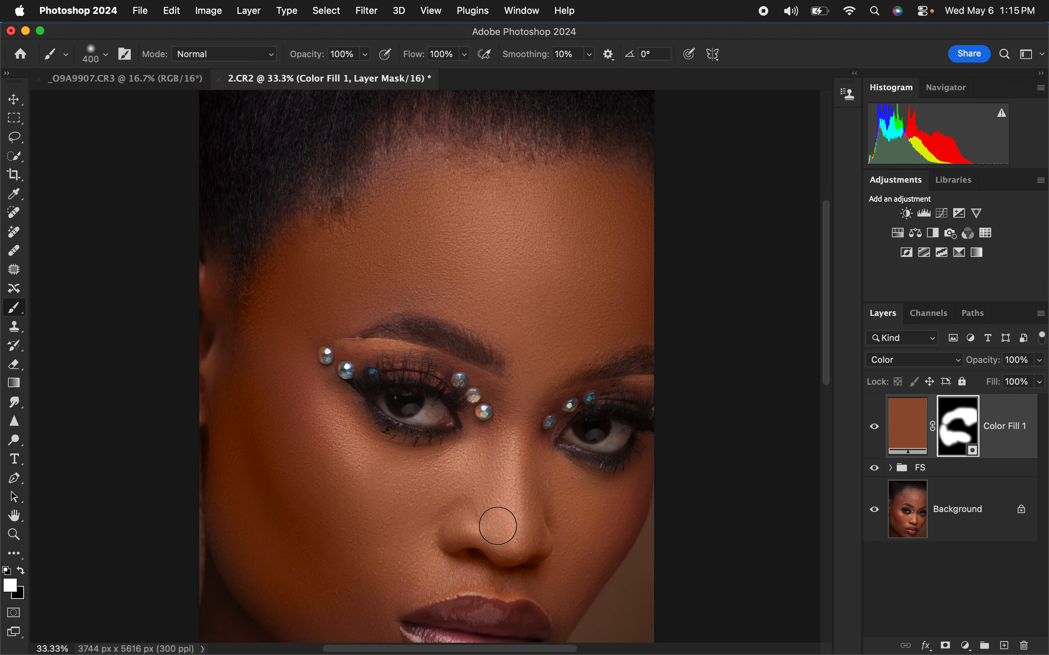
{"action": "mouse_move", "coordinate": [542, 476]}
{"action": "left_mouse_down"}
{"action": "mouse_move", "coordinate": [563, 602]}
{"action": "mouse_move", "coordinate": [541, 491]}
{"action": "left_mouse_up"}
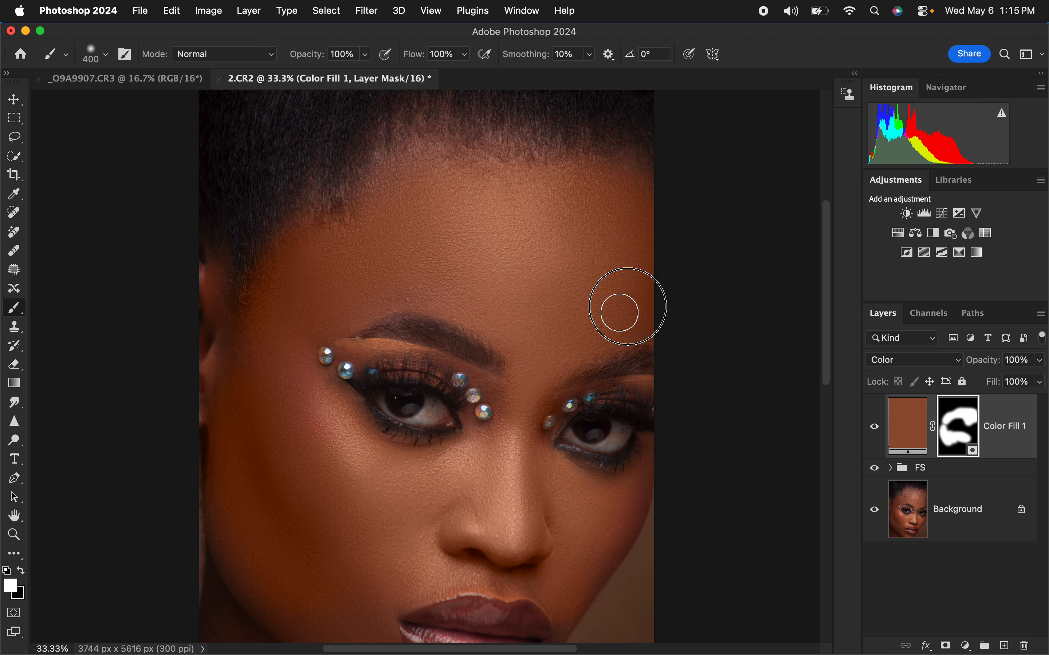
{"action": "mouse_move", "coordinate": [620, 181]}
{"action": "left_mouse_down"}
{"action": "mouse_move", "coordinate": [429, 164]}
{"action": "mouse_move", "coordinate": [397, 222]}
{"action": "mouse_move", "coordinate": [222, 331]}
{"action": "mouse_move", "coordinate": [204, 367]}
{"action": "mouse_move", "coordinate": [306, 507]}
{"action": "mouse_move", "coordinate": [445, 553]}
{"action": "mouse_move", "coordinate": [423, 576]}
{"action": "mouse_move", "coordinate": [589, 538]}
{"action": "mouse_move", "coordinate": [639, 473]}
{"action": "mouse_move", "coordinate": [581, 543]}
{"action": "mouse_move", "coordinate": [564, 588]}
{"action": "mouse_move", "coordinate": [517, 511]}
{"action": "left_mouse_up"}
Step: Extend the white mask painting over the lower cheek, neck and chin with the 400 px brush
{"action": "mouse_move", "coordinate": [831, 367]}
{"action": "left_mouse_down"}
{"action": "mouse_move", "coordinate": [835, 426]}
{"action": "mouse_move", "coordinate": [815, 435]}
{"action": "left_mouse_up"}
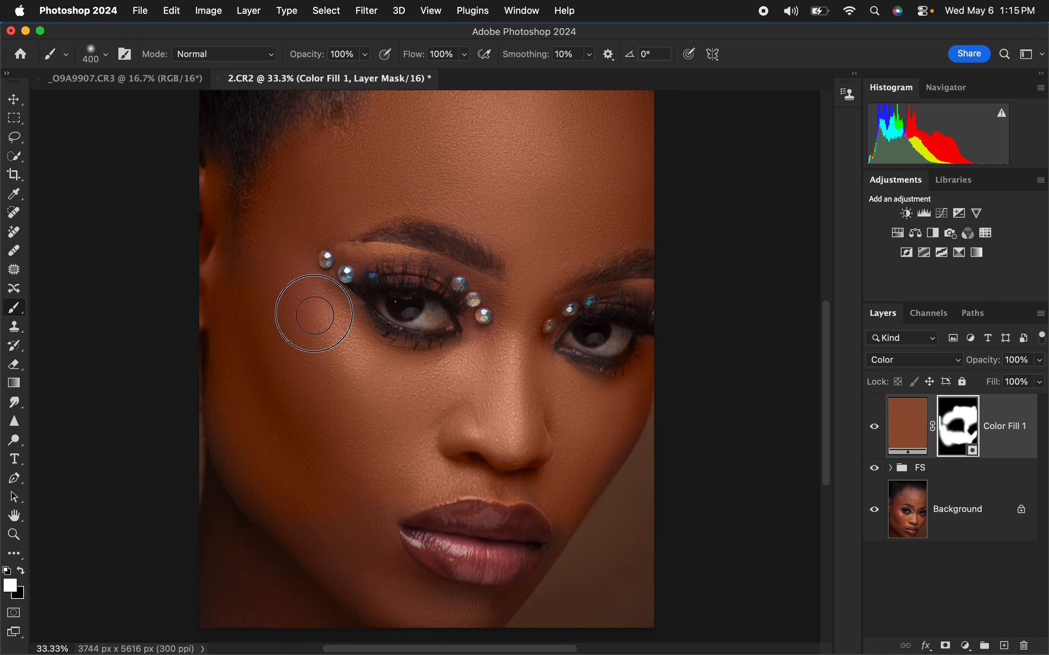
{"action": "mouse_move", "coordinate": [355, 560]}
{"action": "left_mouse_down"}
{"action": "mouse_move", "coordinate": [342, 591]}
{"action": "mouse_move", "coordinate": [266, 602]}
{"action": "mouse_move", "coordinate": [226, 586]}
{"action": "mouse_move", "coordinate": [234, 459]}
{"action": "mouse_move", "coordinate": [254, 518]}
{"action": "left_mouse_up"}
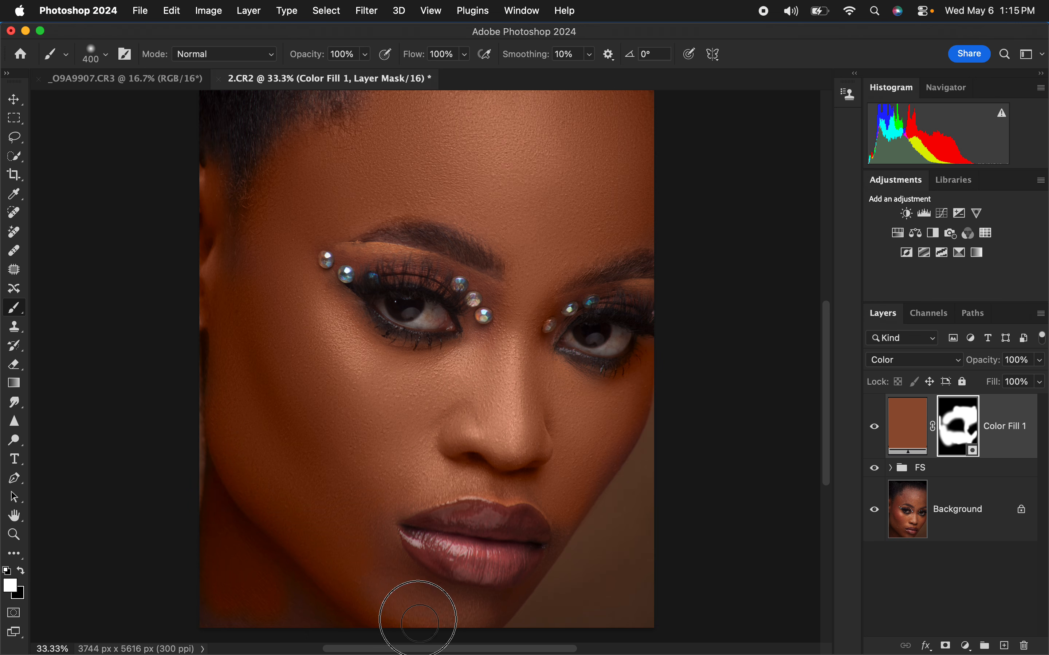
{"action": "mouse_move", "coordinate": [376, 519]}
{"action": "left_mouse_down"}
{"action": "mouse_move", "coordinate": [410, 480]}
{"action": "mouse_move", "coordinate": [541, 459]}
{"action": "left_mouse_up"}
Step: Reduce the brush to 150 px and paint white along the jawline and chin on the Color Fill 1 mask
{"action": "key", "text": "bracketleft"}
{"action": "key", "text": "bracketleft"}
{"action": "key", "text": "bracketleft"}
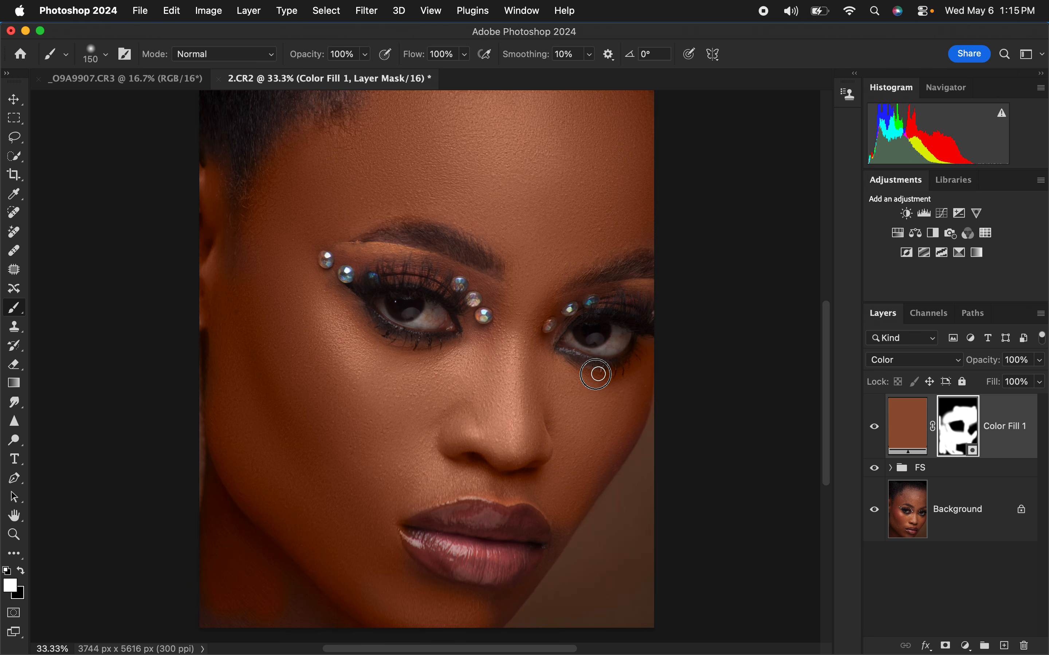
{"action": "mouse_move", "coordinate": [607, 464]}
{"action": "left_mouse_down"}
{"action": "mouse_move", "coordinate": [545, 572]}
{"action": "mouse_move", "coordinate": [493, 621]}
{"action": "left_mouse_up"}
{"action": "mouse_move", "coordinate": [481, 608]}
{"action": "left_mouse_down"}
{"action": "mouse_move", "coordinate": [426, 586]}
{"action": "mouse_move", "coordinate": [398, 559]}
{"action": "mouse_move", "coordinate": [464, 597]}
{"action": "left_mouse_up"}
{"action": "left_click_drag", "start_coordinate": [575, 511], "coordinate": [564, 535]}
Step: Alternate between black and white to refine the Color Fill 1 mask around the face, from the temple hairline to the chin and neck
{"action": "left_click", "coordinate": [20, 571]}
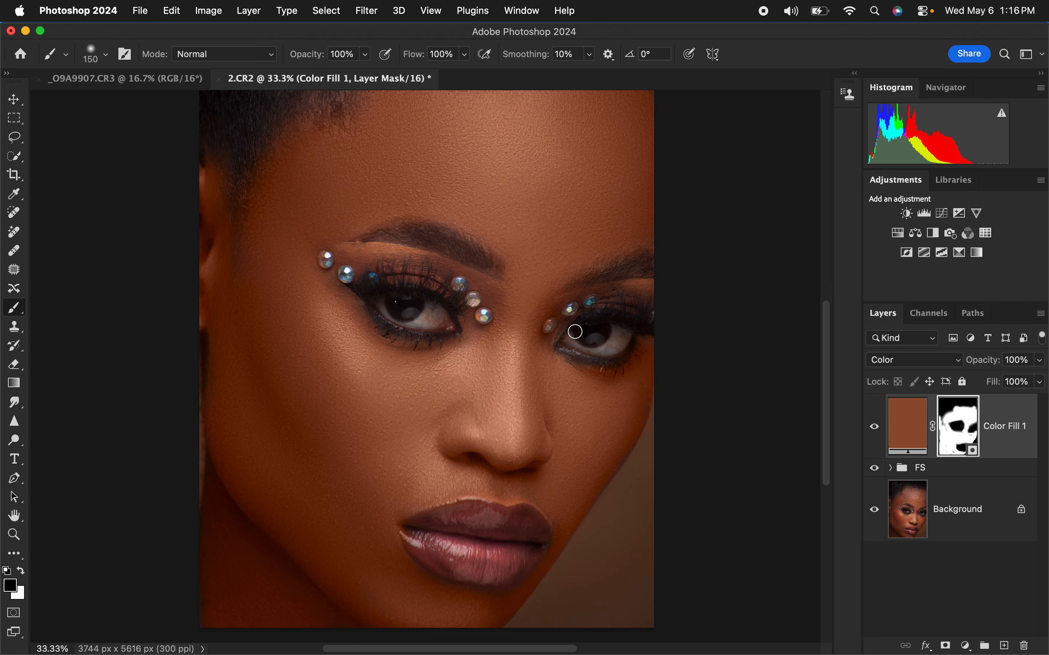
{"action": "key", "text": "x"}
{"action": "mouse_move", "coordinate": [318, 285]}
{"action": "left_mouse_down"}
{"action": "mouse_move", "coordinate": [341, 300]}
{"action": "mouse_move", "coordinate": [305, 275]}
{"action": "mouse_move", "coordinate": [269, 224]}
{"action": "mouse_move", "coordinate": [292, 185]}
{"action": "mouse_move", "coordinate": [369, 140]}
{"action": "left_mouse_up"}
{"action": "mouse_move", "coordinate": [430, 590]}
{"action": "left_mouse_down"}
{"action": "mouse_move", "coordinate": [401, 566]}
{"action": "mouse_move", "coordinate": [359, 591]}
{"action": "mouse_move", "coordinate": [340, 611]}
{"action": "mouse_move", "coordinate": [346, 619]}
{"action": "mouse_move", "coordinate": [278, 597]}
{"action": "left_mouse_up"}
Step: Lower the Color Fill 1 layer's opacity to 43% and compare the whole portrait with the layer hidden and shown
{"action": "left_click", "coordinate": [1037, 362]}
{"action": "left_click_drag", "start_coordinate": [1040, 380], "coordinate": [1003, 382]}
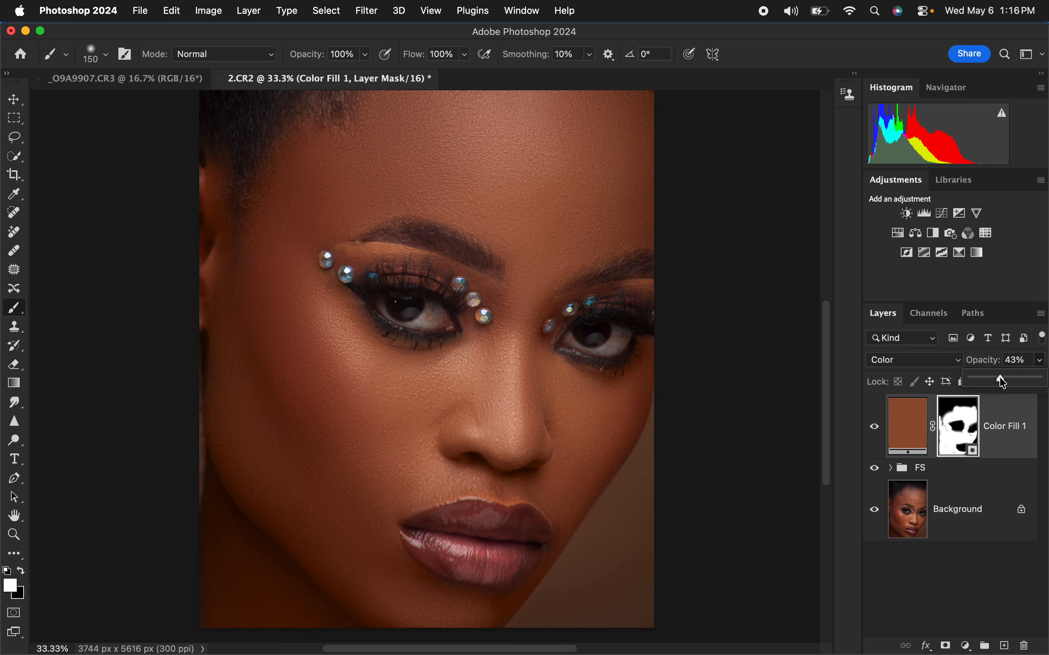
{"action": "left_click", "coordinate": [856, 380]}
{"action": "key", "text": "super+0"}
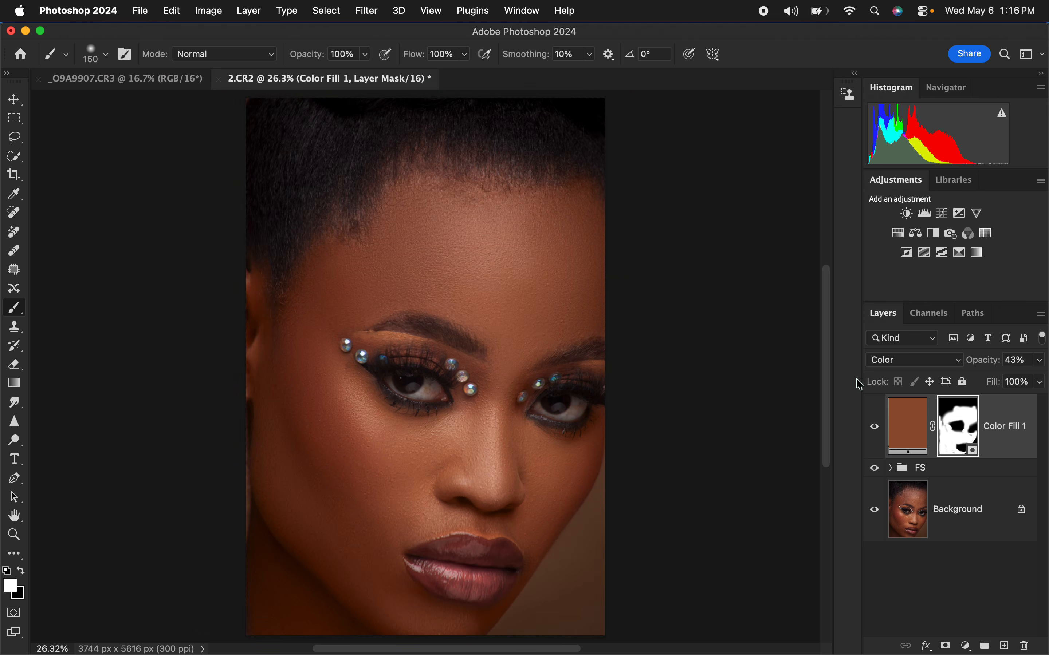
{"action": "left_click", "coordinate": [874, 428]}
{"action": "left_click", "coordinate": [874, 429]}
Step: Add a Hue/Saturation adjustment layer above Color Fill 1 and set the Reds lightness to -4
{"action": "left_click", "coordinate": [966, 646]}
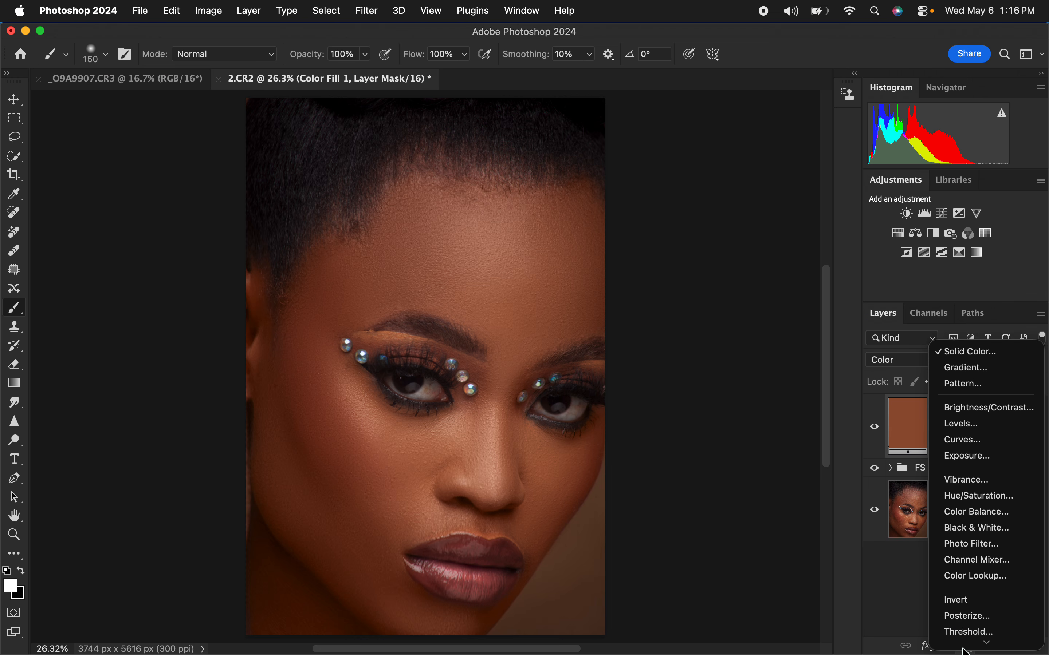
{"action": "left_click", "coordinate": [968, 473]}
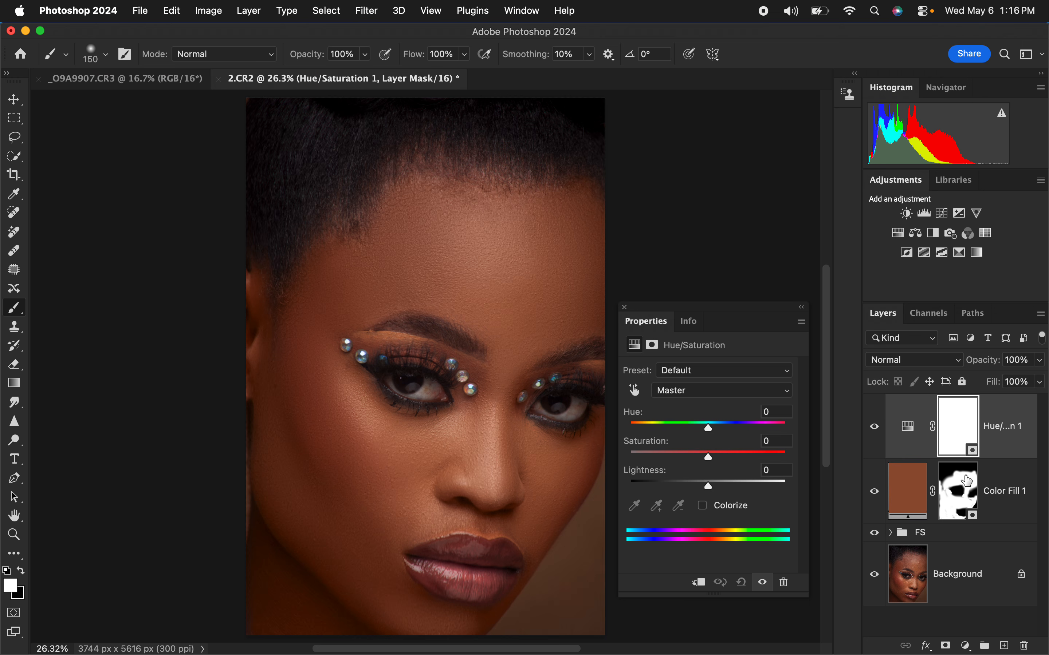
{"action": "left_click", "coordinate": [701, 395]}
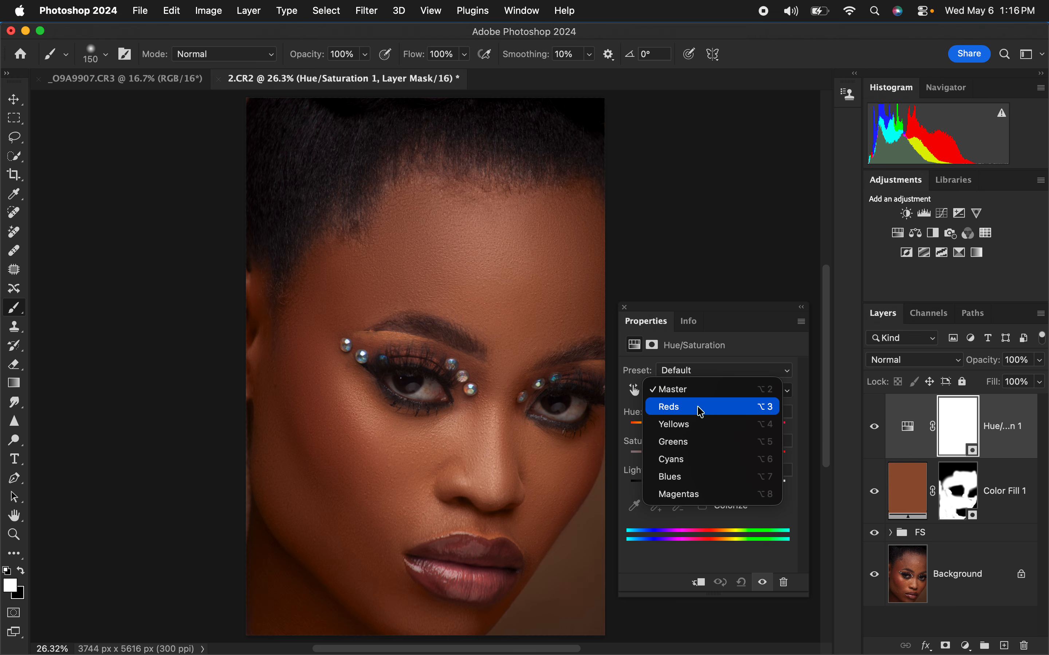
{"action": "left_click", "coordinate": [696, 408]}
{"action": "left_click", "coordinate": [705, 485]}
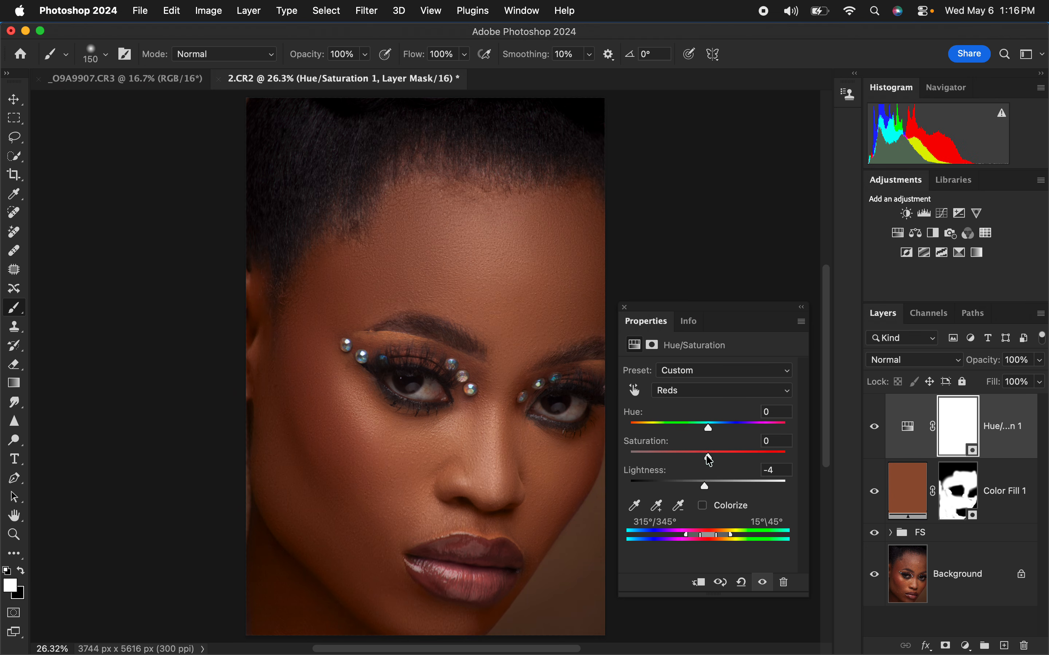
Step: Fine-tune the hue and lightness of the Reds in the Hue/Saturation layer and close its settings
{"action": "left_click_drag", "start_coordinate": [708, 427], "coordinate": [709, 436]}
{"action": "left_click_drag", "start_coordinate": [706, 487], "coordinate": [708, 487]}
{"action": "left_click", "coordinate": [624, 307]}
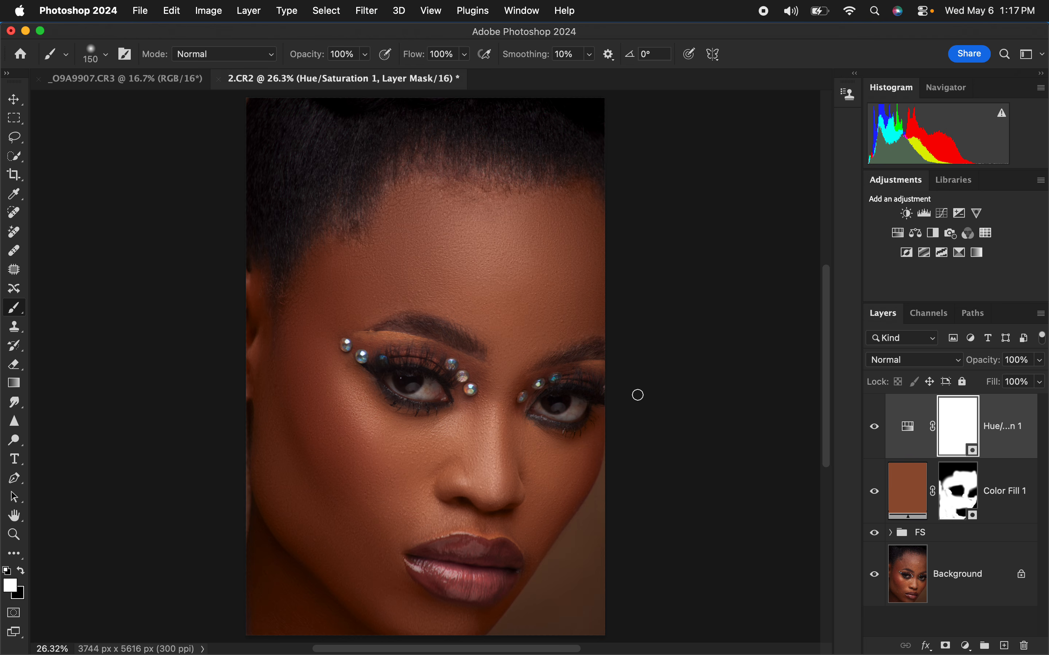
Step: Compare the original Background with the full retouch by repeatedly hiding and showing all other layers
{"action": "left_click", "coordinate": [876, 579], "text": "alt"}
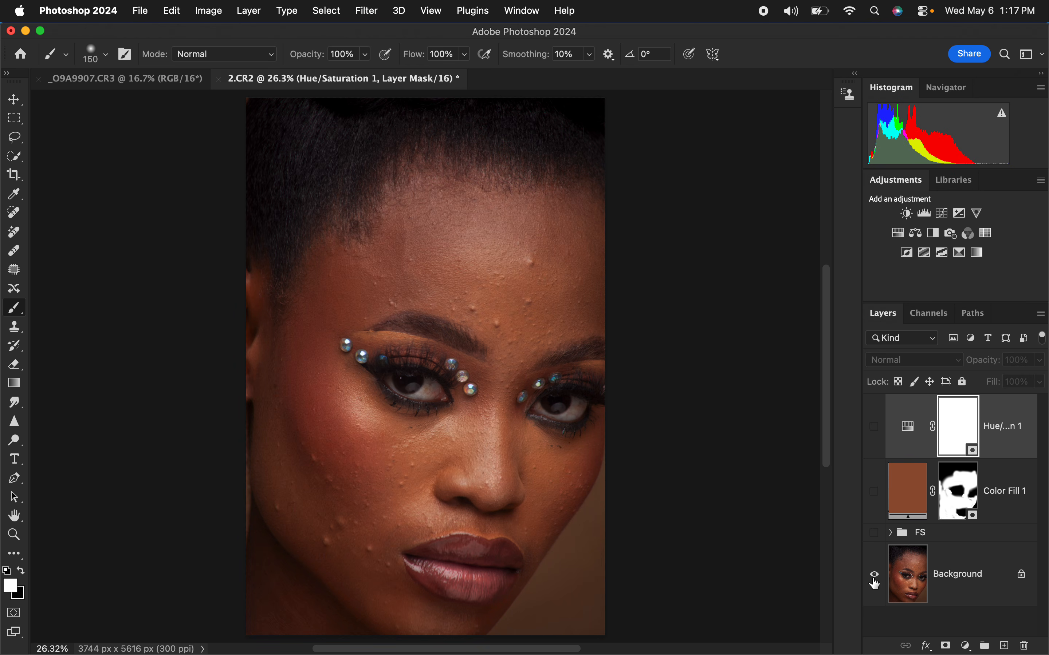
{"action": "left_click", "coordinate": [875, 581], "text": "alt"}
{"action": "left_click", "coordinate": [875, 580], "text": "alt"}
{"action": "left_click", "coordinate": [876, 580], "text": "alt"}
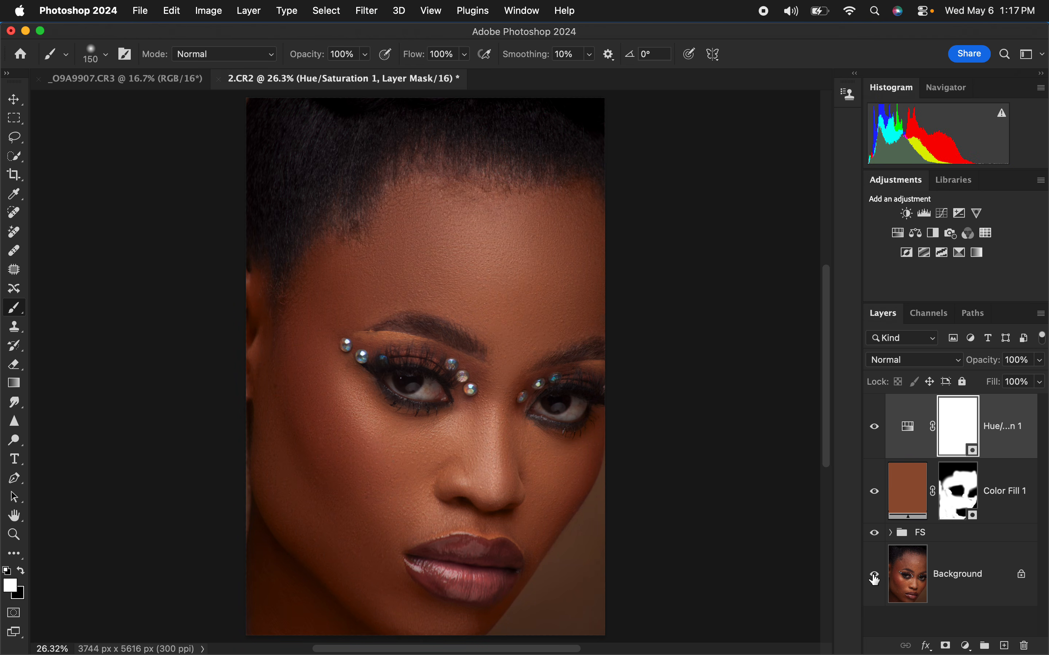
{"action": "left_click", "coordinate": [875, 580], "text": "alt"}
{"action": "left_click", "coordinate": [876, 580], "text": "alt"}
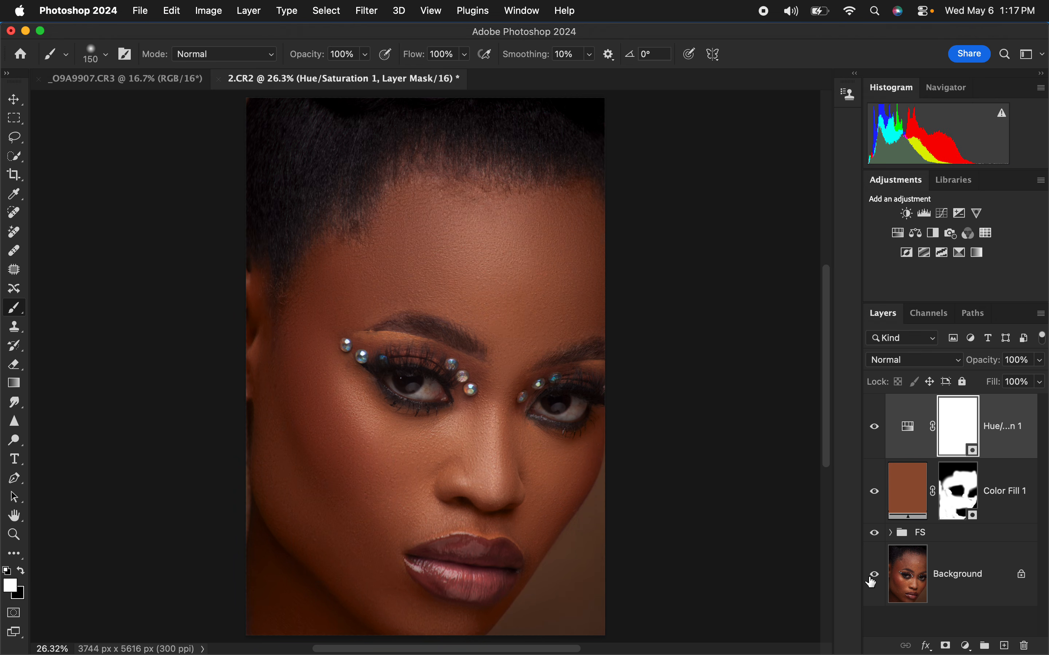